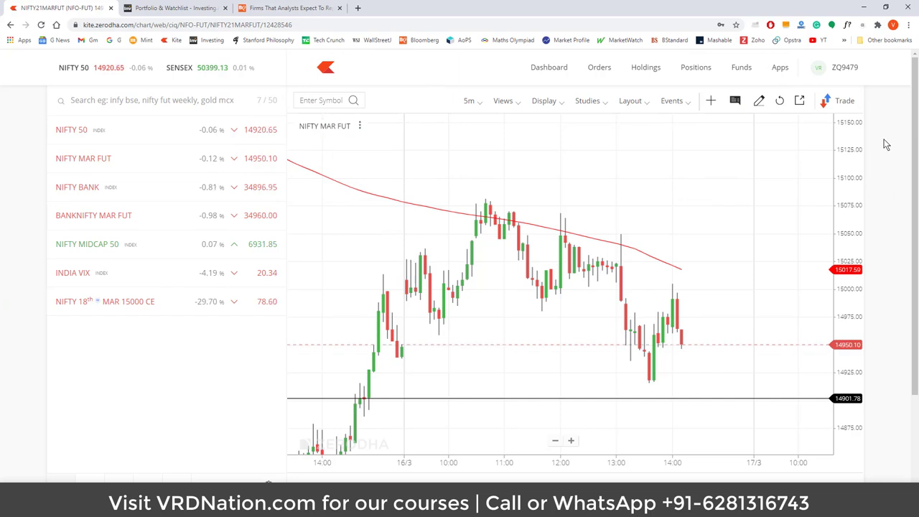
# Step: Open the profile settings from the account options
pyautogui.click(845, 67)
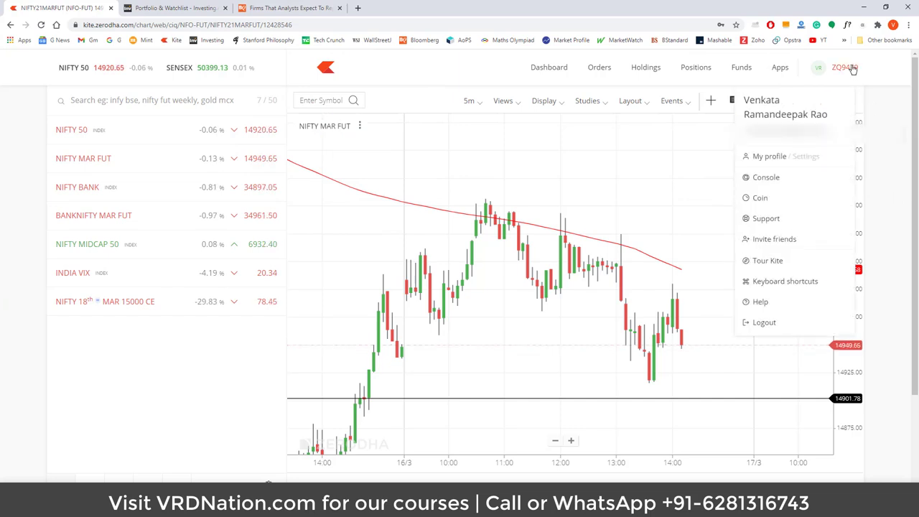
pyautogui.click(799, 157)
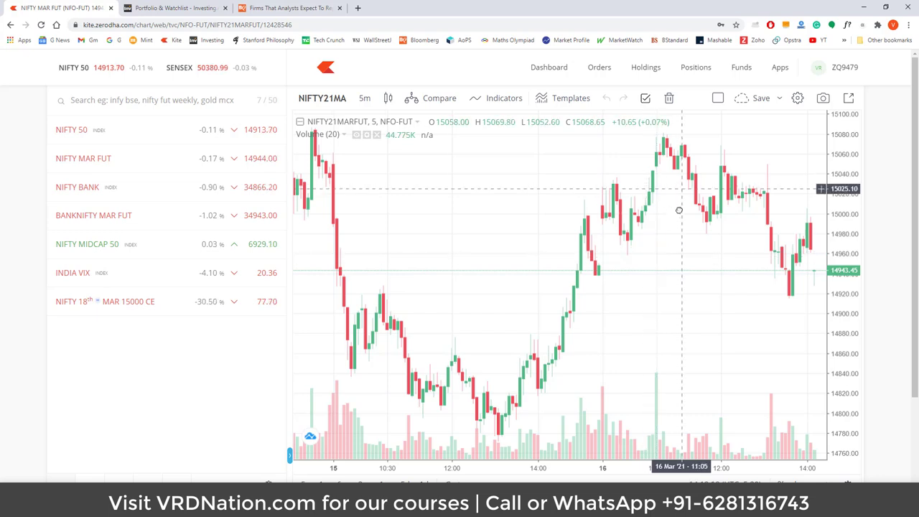
pyautogui.hscroll(3, 668, 208)
pyautogui.hscroll(-6, 673, 181)
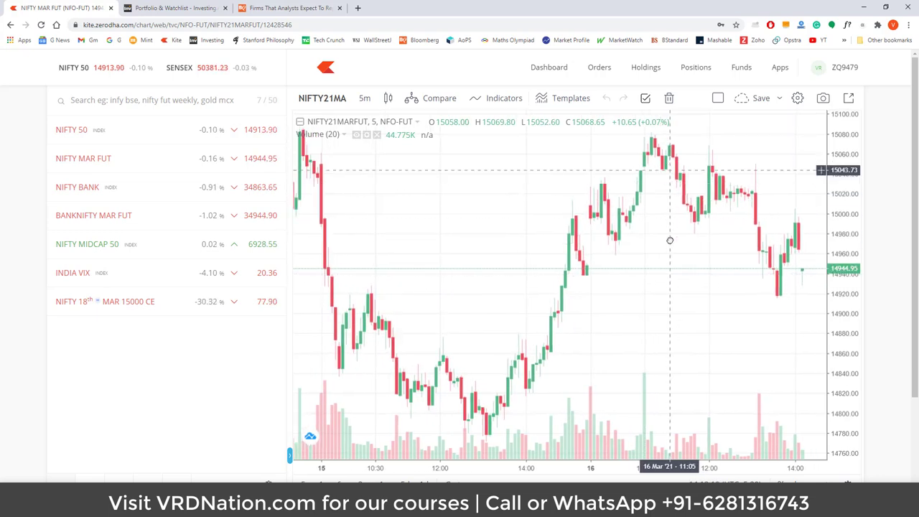
pyautogui.hscroll(1, 702, 270)
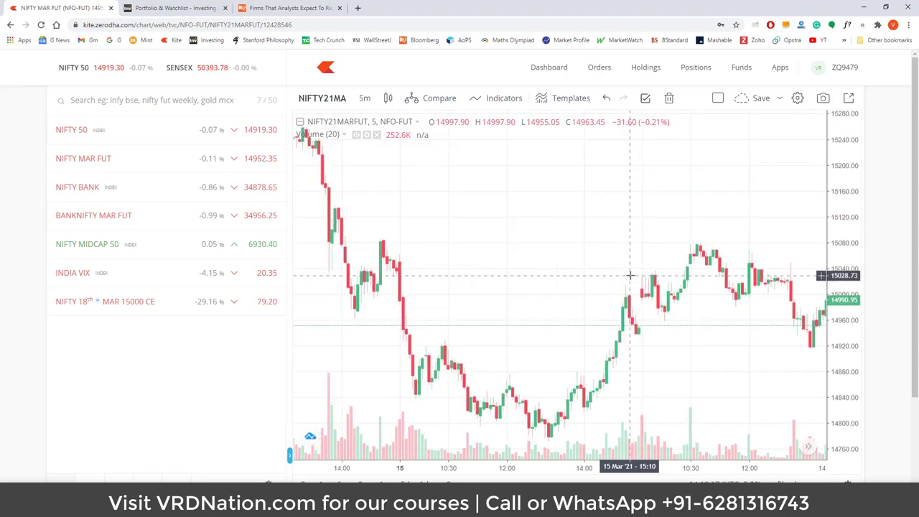
pyautogui.scroll(3, 648, 244)
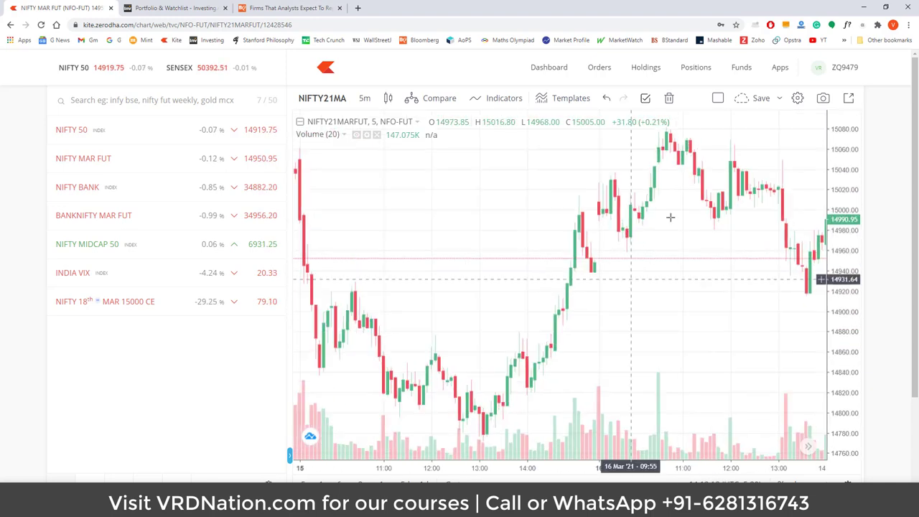
pyautogui.hscroll(2, 674, 228)
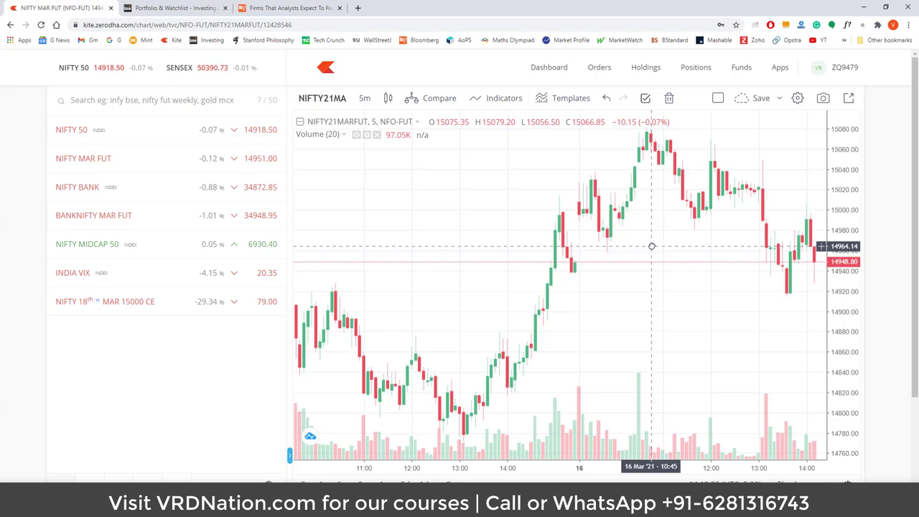
pyautogui.moveTo(651, 246); pyautogui.dragTo(654, 246)
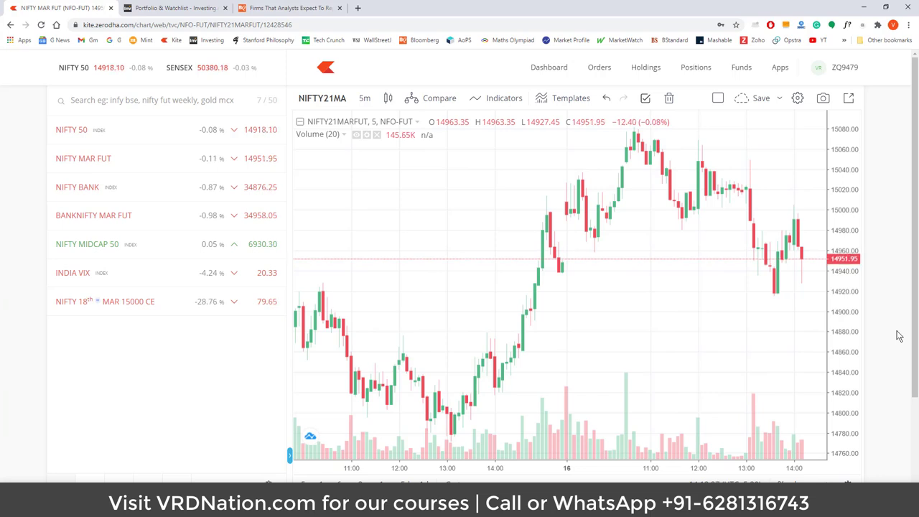
# Step: Open the NIFTY MAR FUT chart in its own browser tab and show its trading panel with the market depth collapsed
pyautogui.click(849, 101)
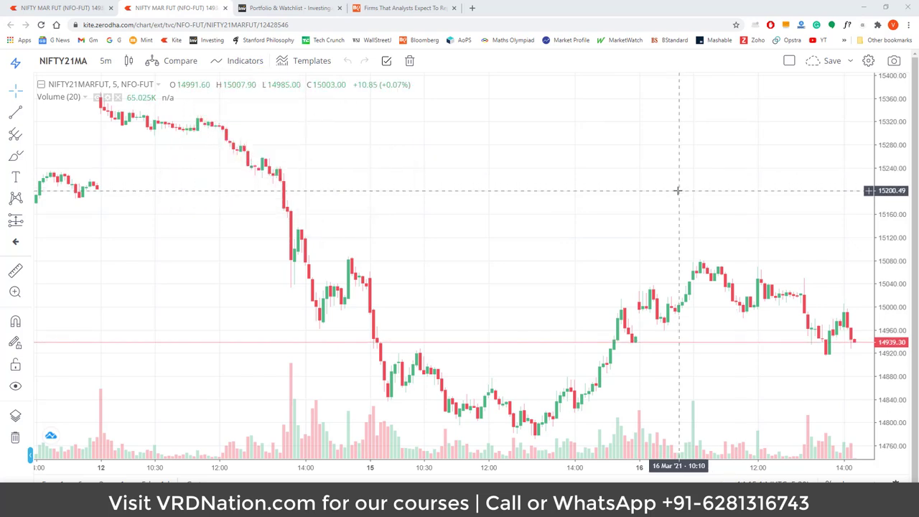
pyautogui.click(18, 65)
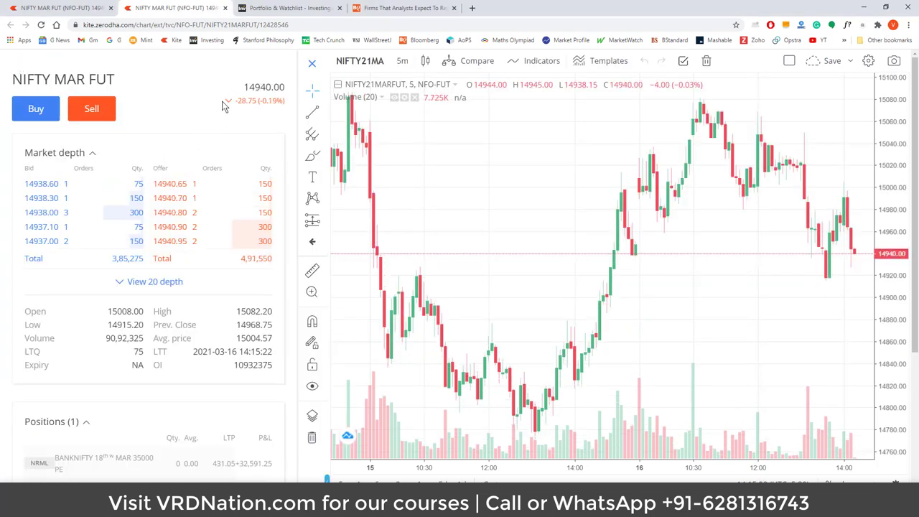
pyautogui.click(91, 153)
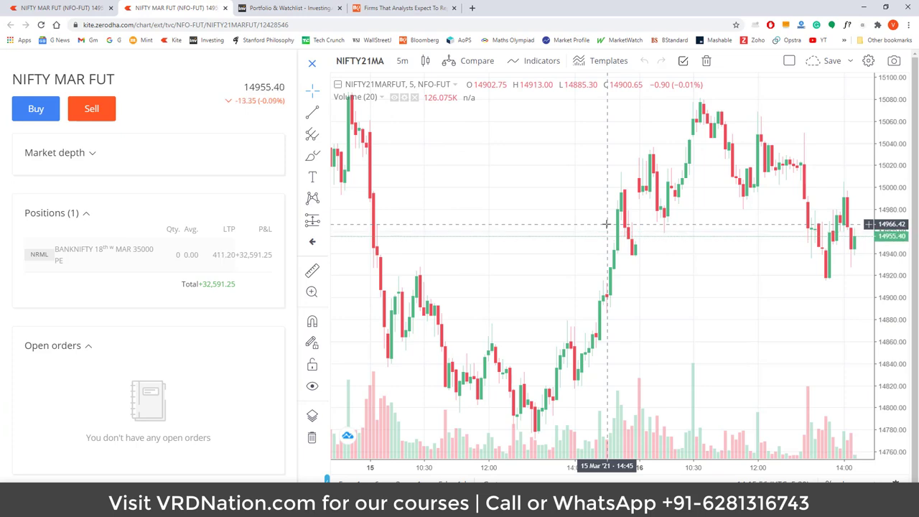
# Step: Load the NSE stock YESBANK in the chart and set its interval to one day
pyautogui.click(366, 62)
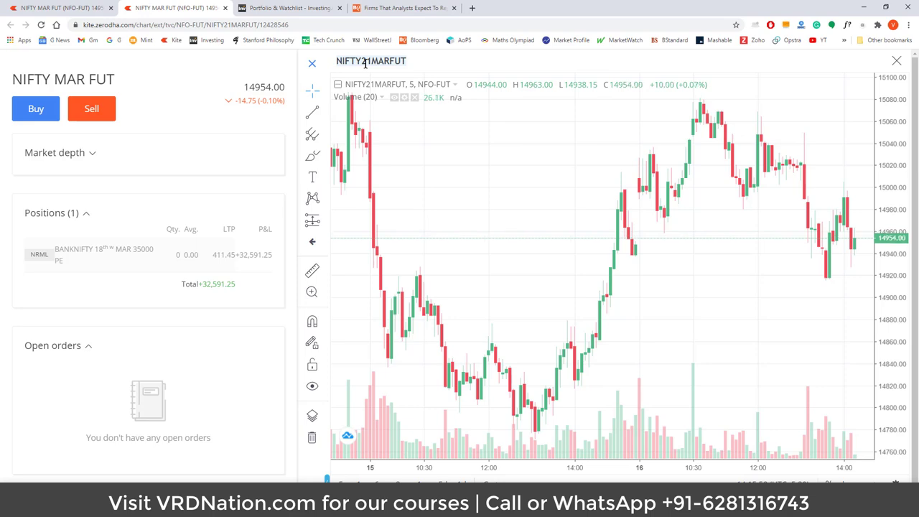
pyautogui.write('YESBA')
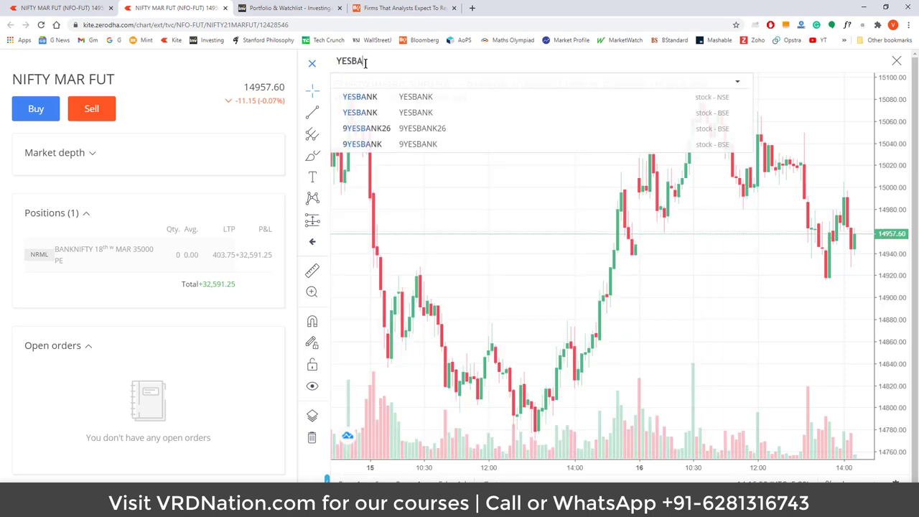
pyautogui.click(364, 96)
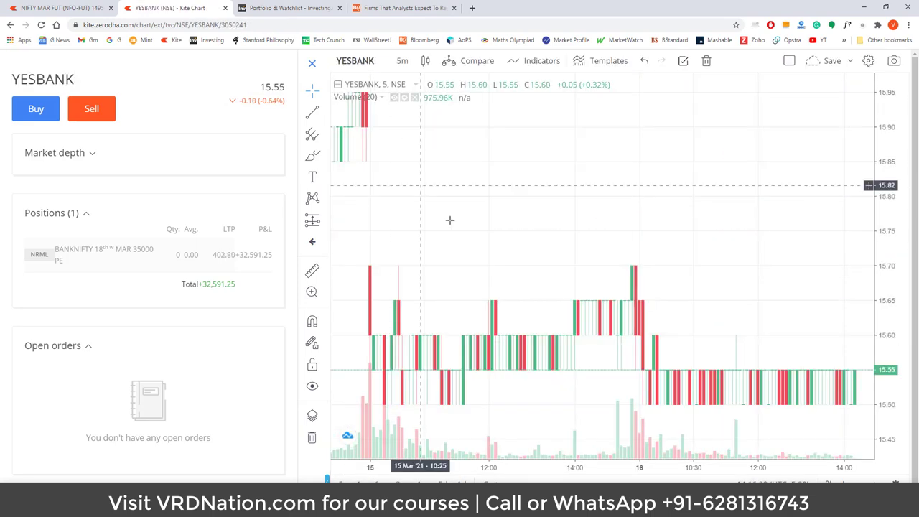
pyautogui.click(402, 60)
pyautogui.click(415, 312)
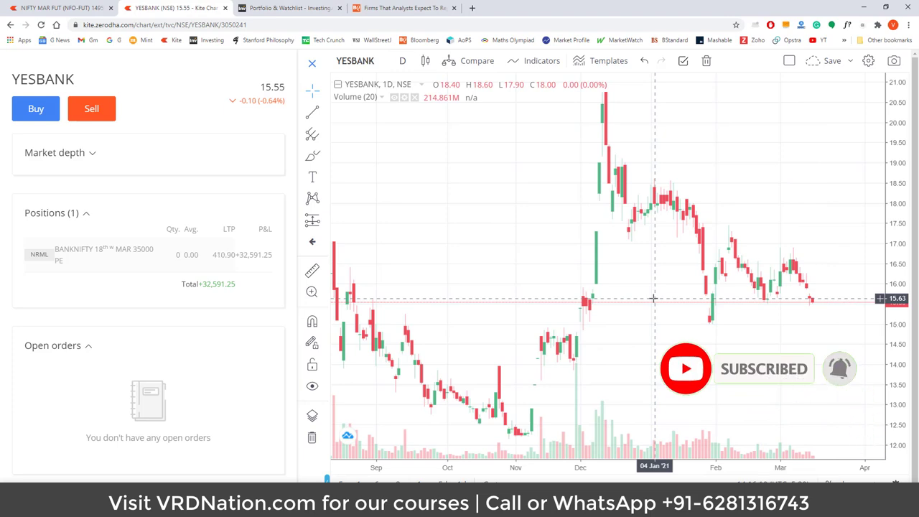
# Step: Place an intraday limit sell order for 1 YESBANK share on NSE at 15.55
pyautogui.click(88, 109)
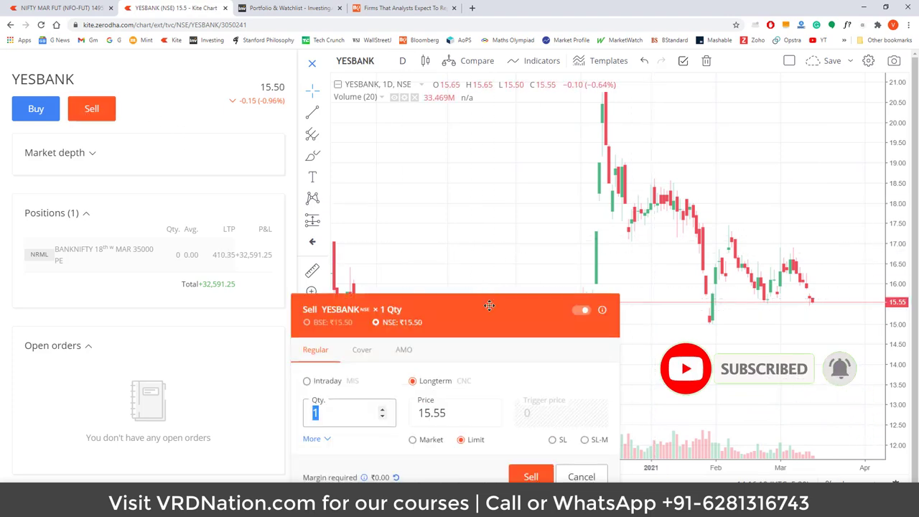
pyautogui.moveTo(481, 306); pyautogui.dragTo(525, 260)
pyautogui.click(362, 329)
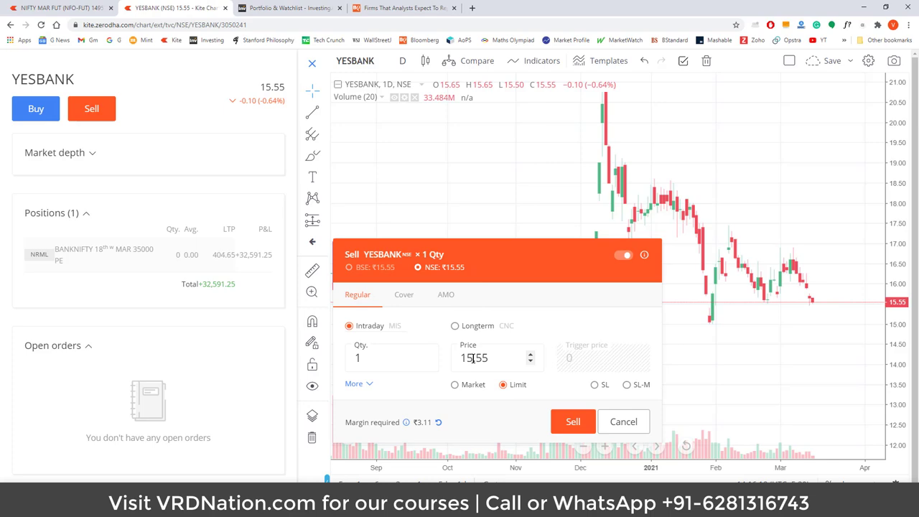
pyautogui.click(568, 421)
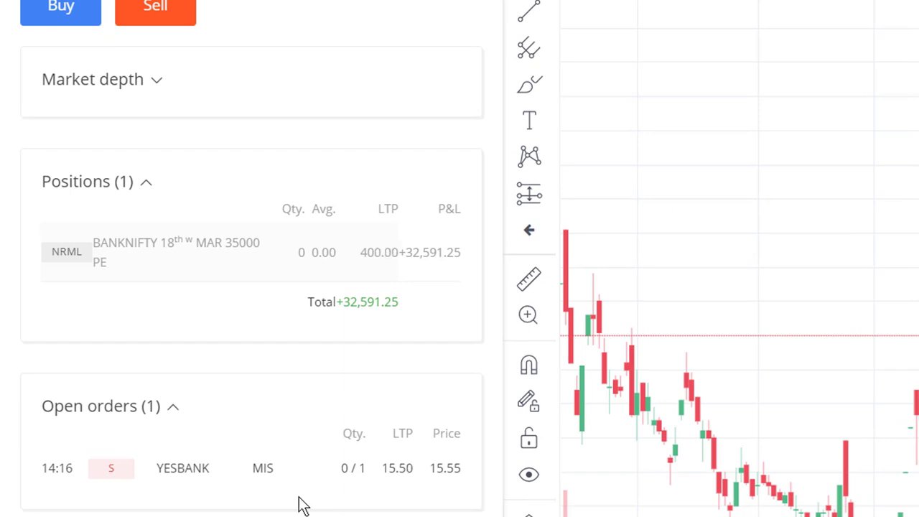
# Step: Modify the open YESBANK sell order, setting its limit price to 15.5
pyautogui.click(222, 468)
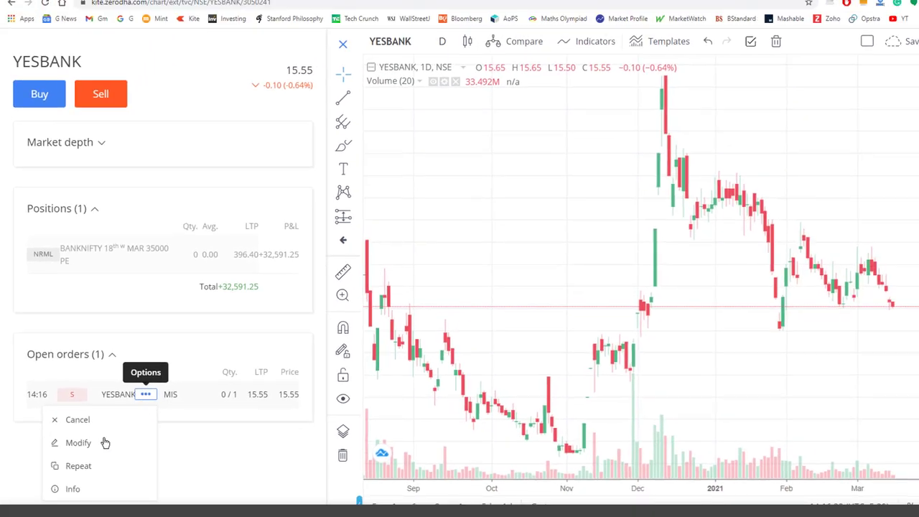
pyautogui.click(105, 442)
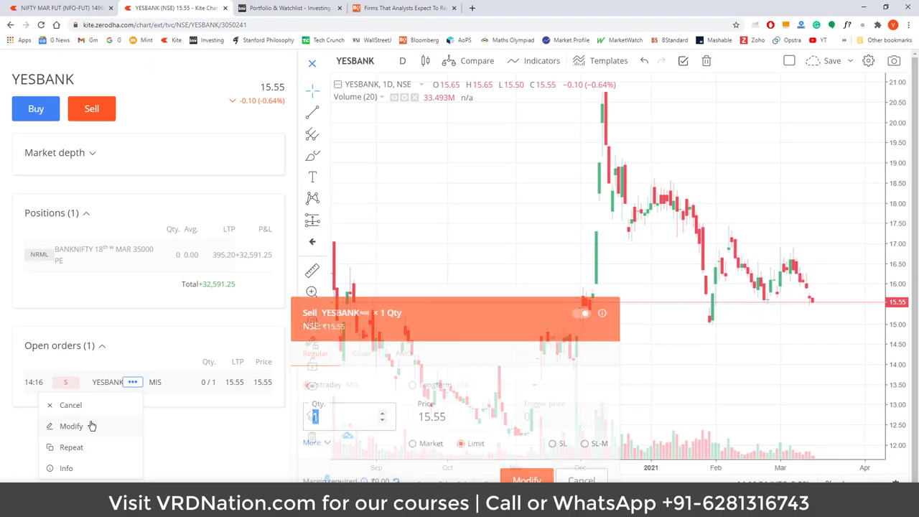
pyautogui.moveTo(434, 412); pyautogui.dragTo(522, 413)
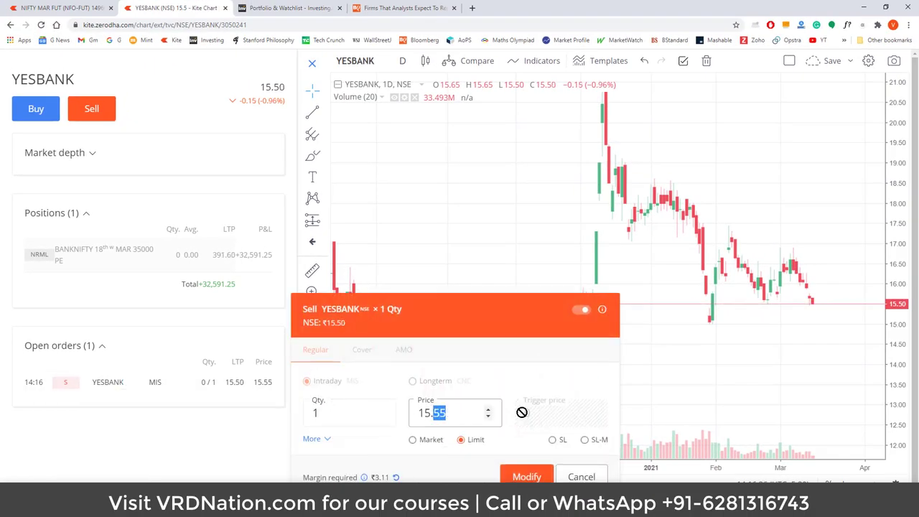
pyautogui.write('5')
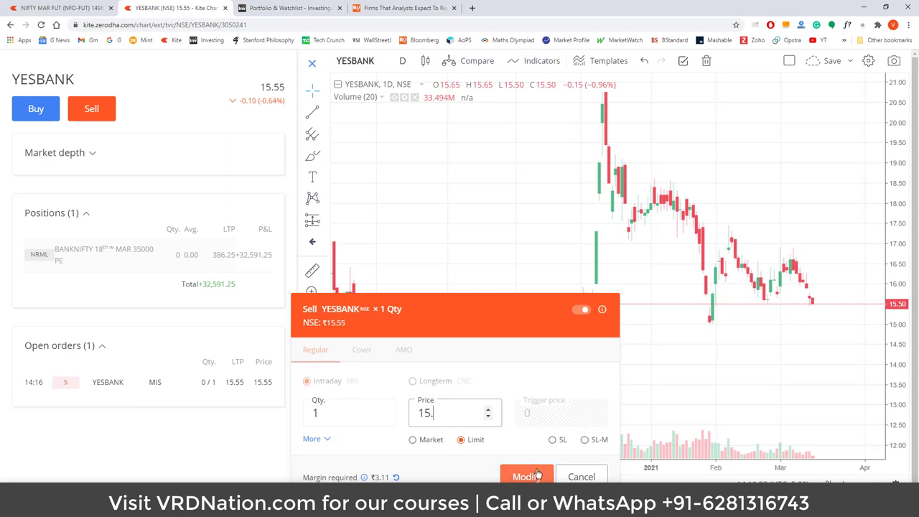
pyautogui.click(527, 477)
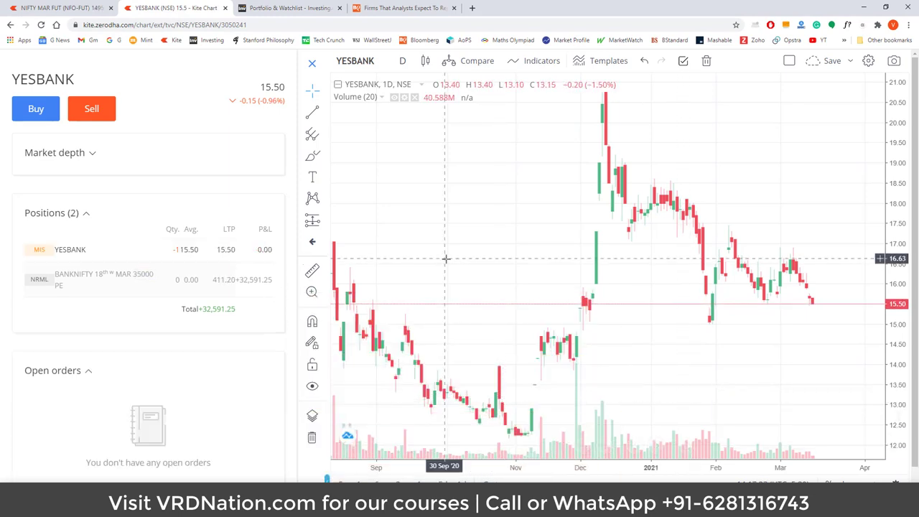
# Step: Place an exit order for the YESBANK position, buying 1 share at a limit price of 14.95
pyautogui.click(146, 250)
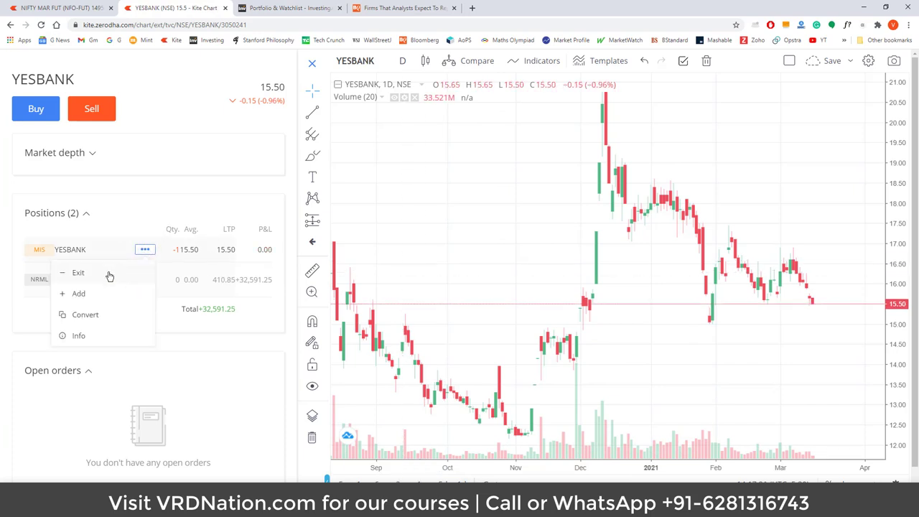
pyautogui.click(79, 272)
pyautogui.click(463, 440)
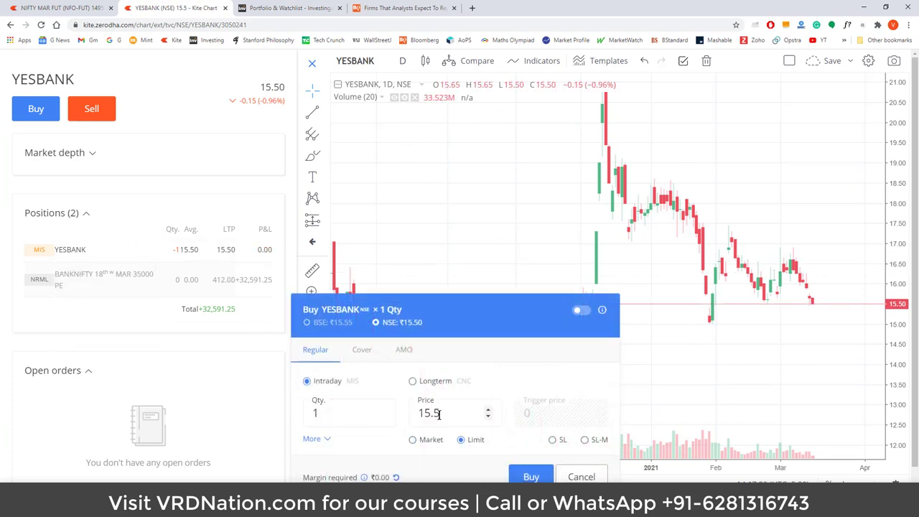
pyautogui.moveTo(433, 413); pyautogui.dragTo(443, 413)
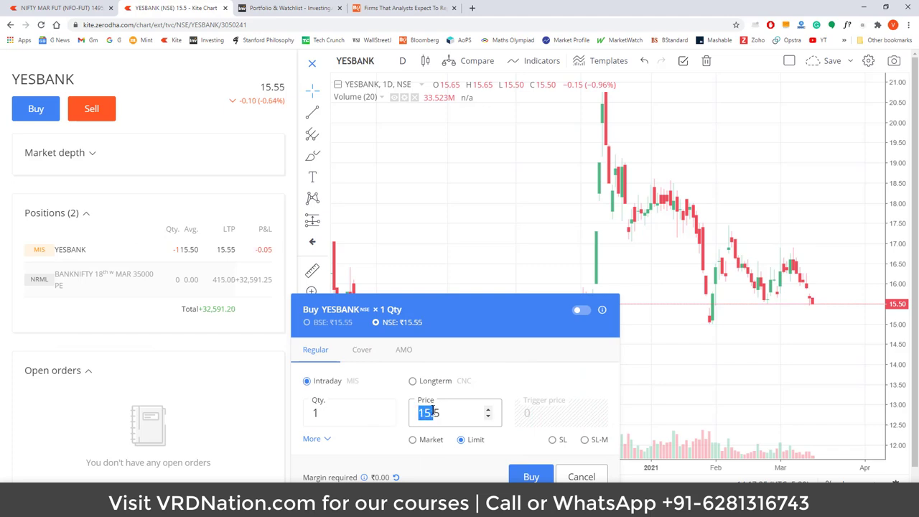
pyautogui.hotkey('ctrl', 'a')
pyautogui.write('1')
pyautogui.click(529, 477)
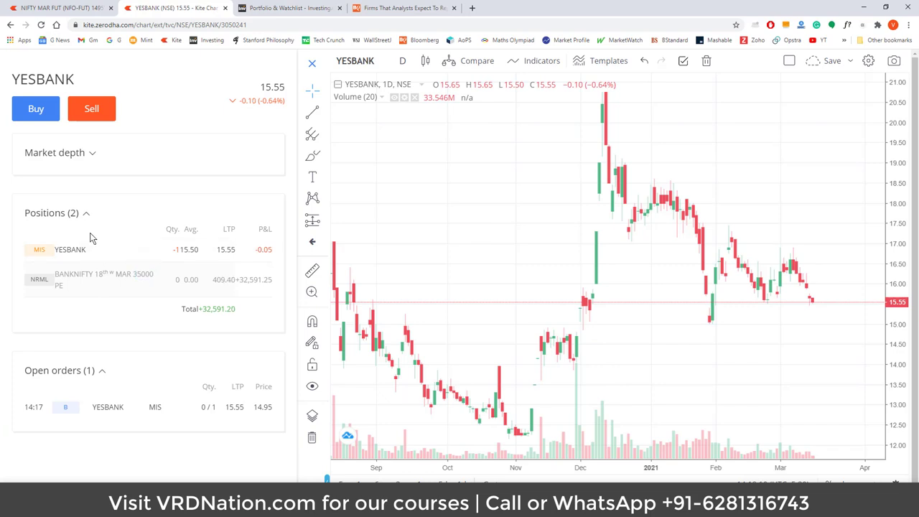
# Step: Review the open and executed orders and the current positions on the Orders and Positions pages of the main Kite tab
pyautogui.moveTo(91, 412)
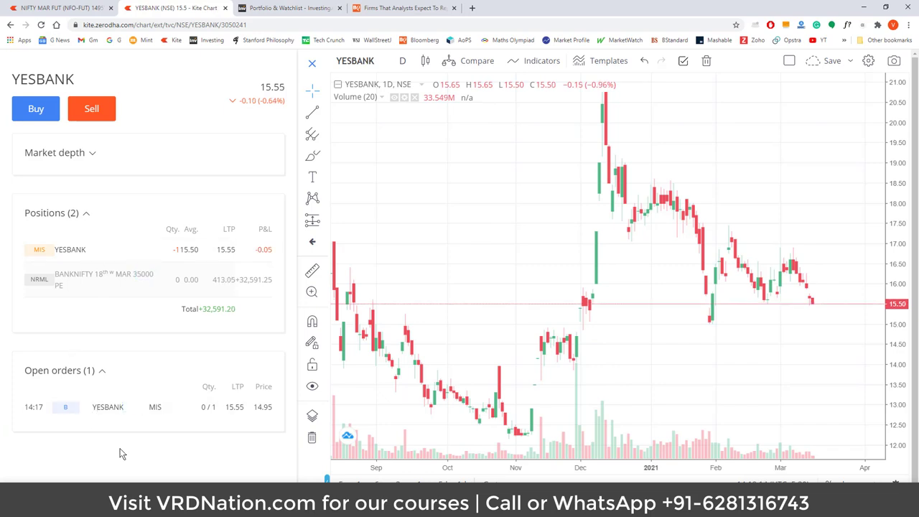
pyautogui.click(61, 8)
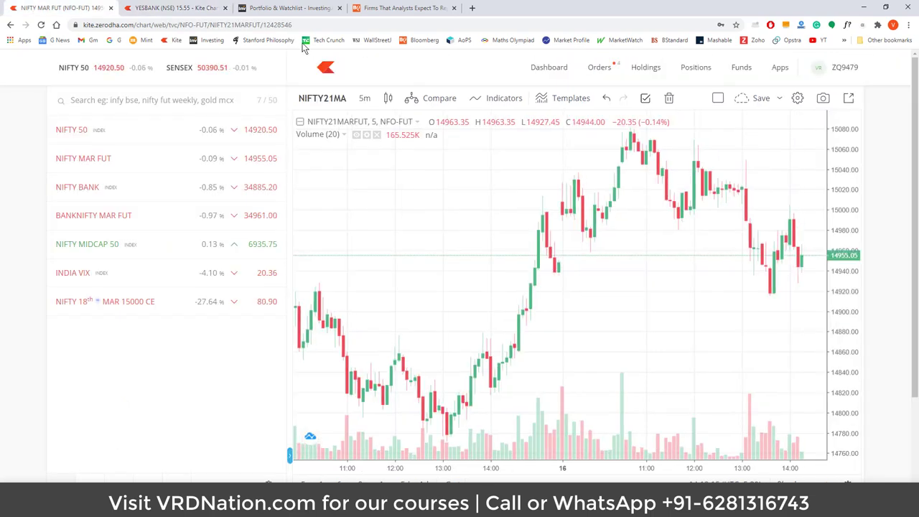
pyautogui.click(604, 69)
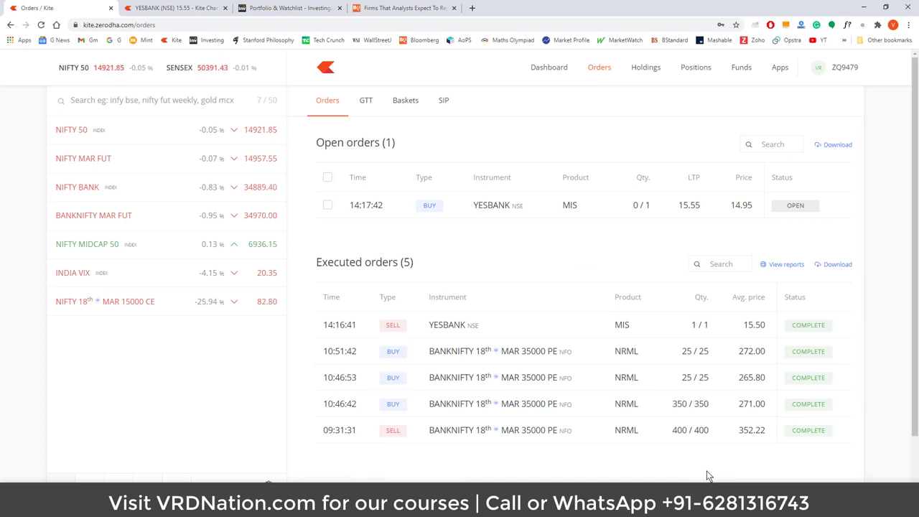
pyautogui.click(693, 68)
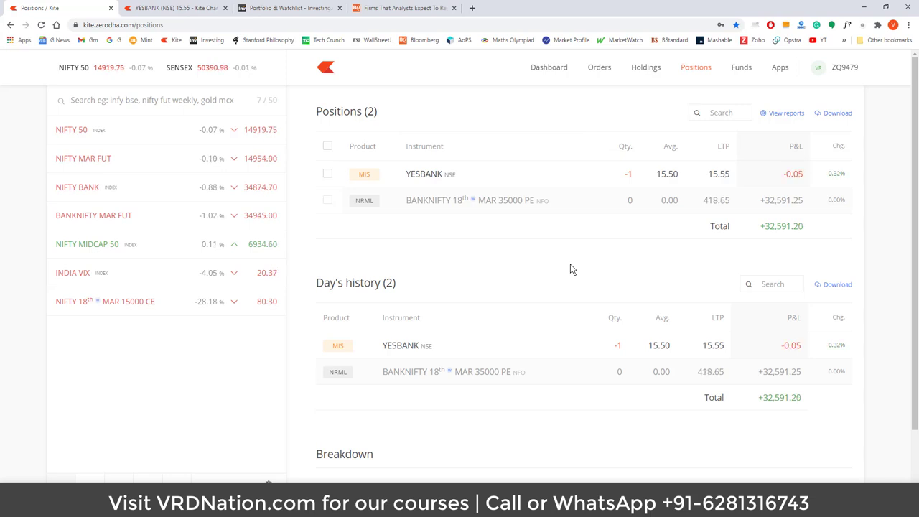
# Step: Return to the YESBANK chart and hide its trading panel
pyautogui.click(173, 7)
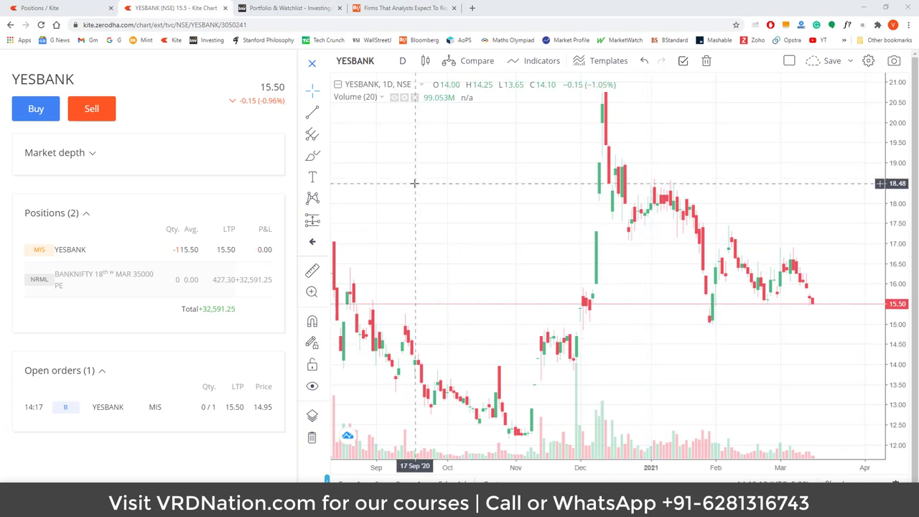
pyautogui.click(313, 66)
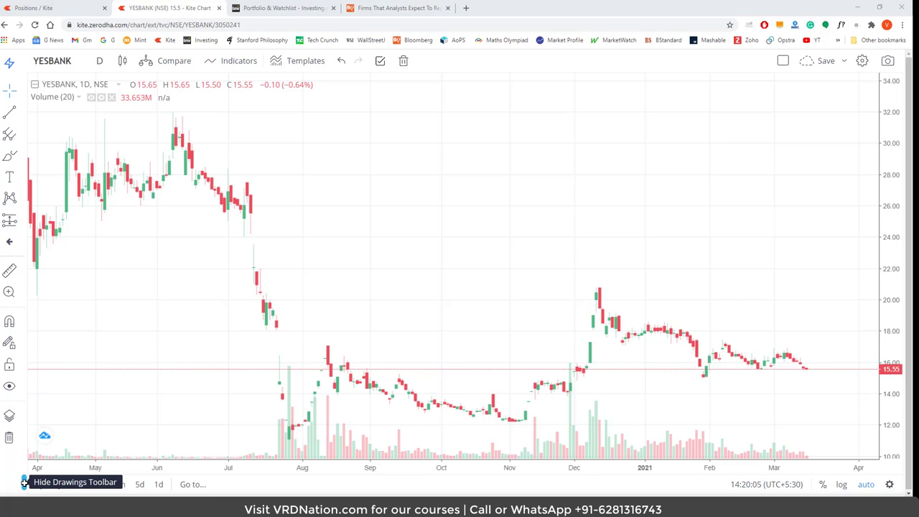
# Step: Hide the chart's drawings toolbar and show it again, twice
pyautogui.click(24, 483)
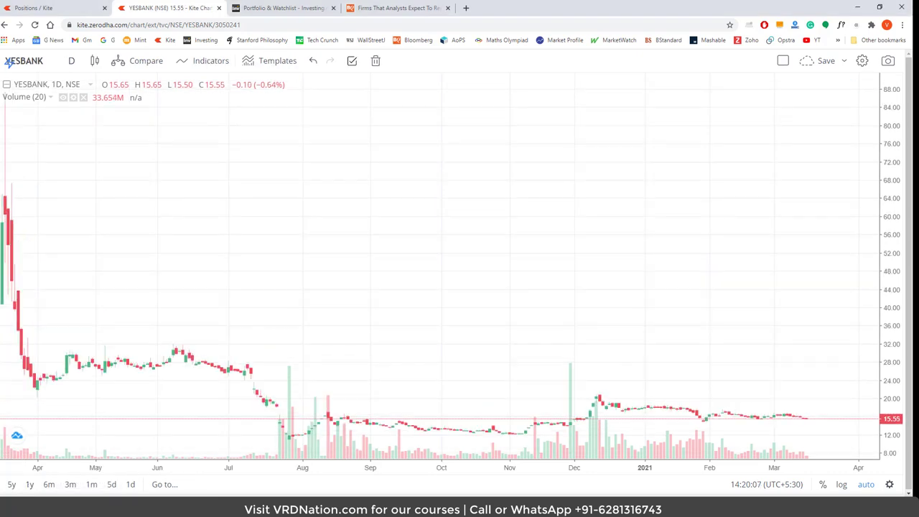
pyautogui.click(3, 485)
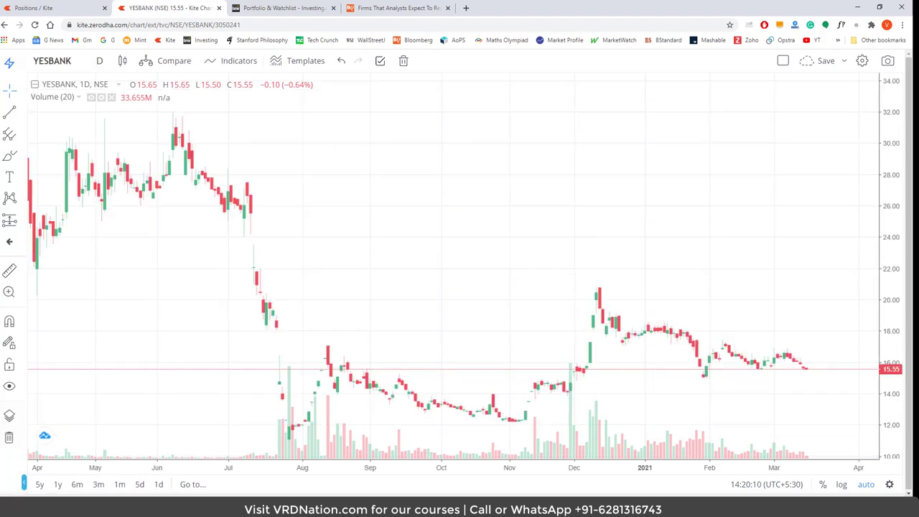
pyautogui.click(26, 484)
pyautogui.click(4, 484)
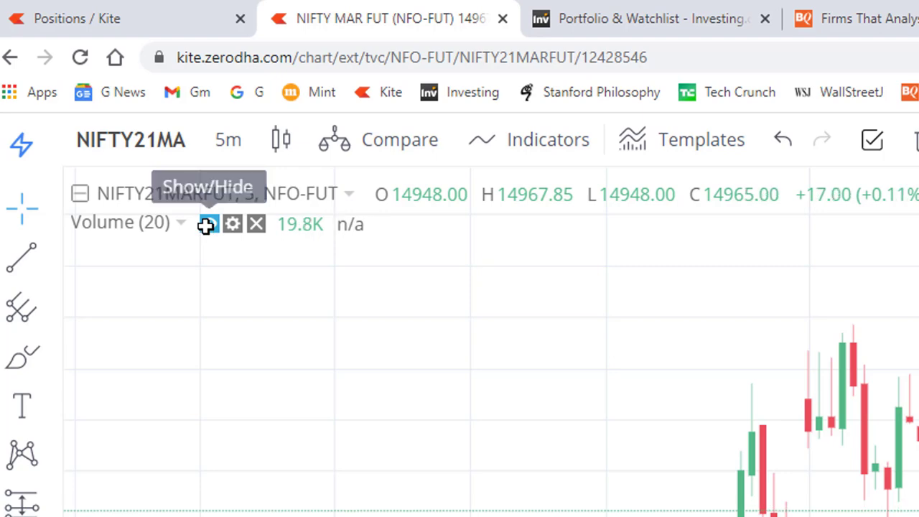
# Step: Hide the Volume indicator on the NIFTY MAR FUT chart and add the Moving Average indicator
pyautogui.click(207, 224)
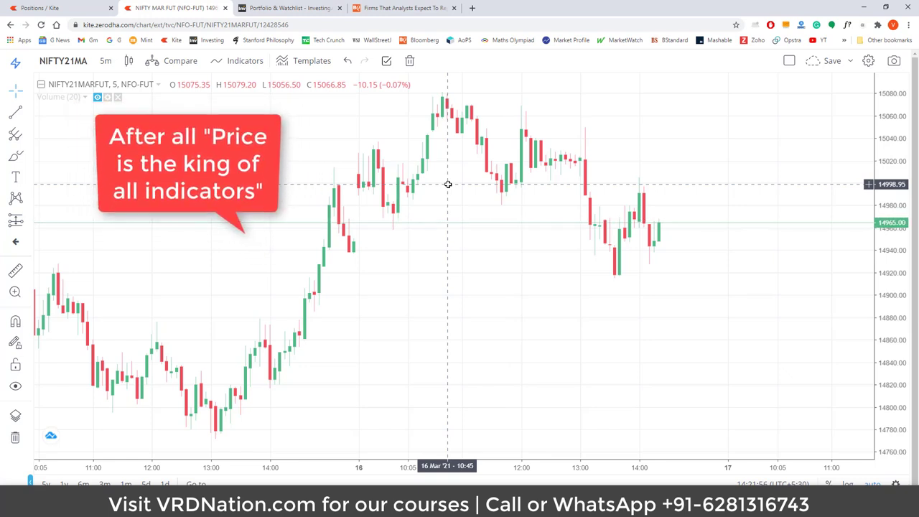
pyautogui.click(245, 61)
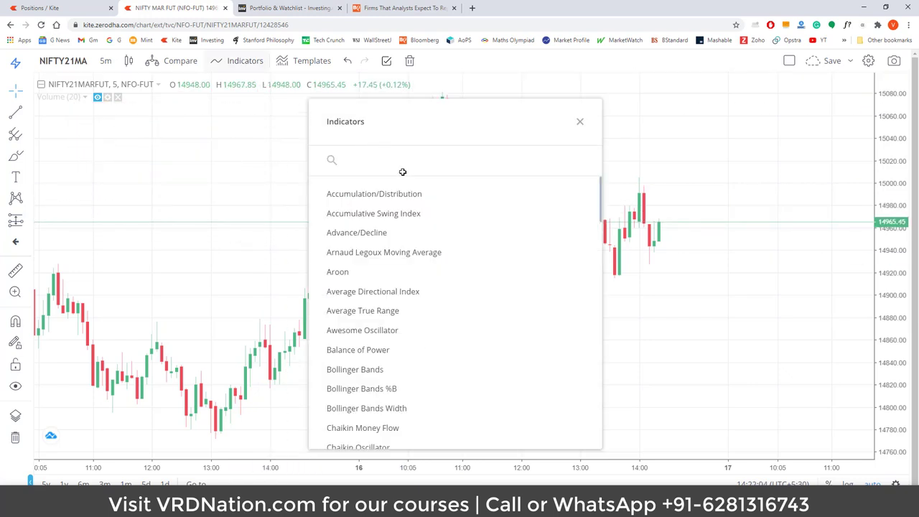
pyautogui.write('moving')
pyautogui.click(381, 194)
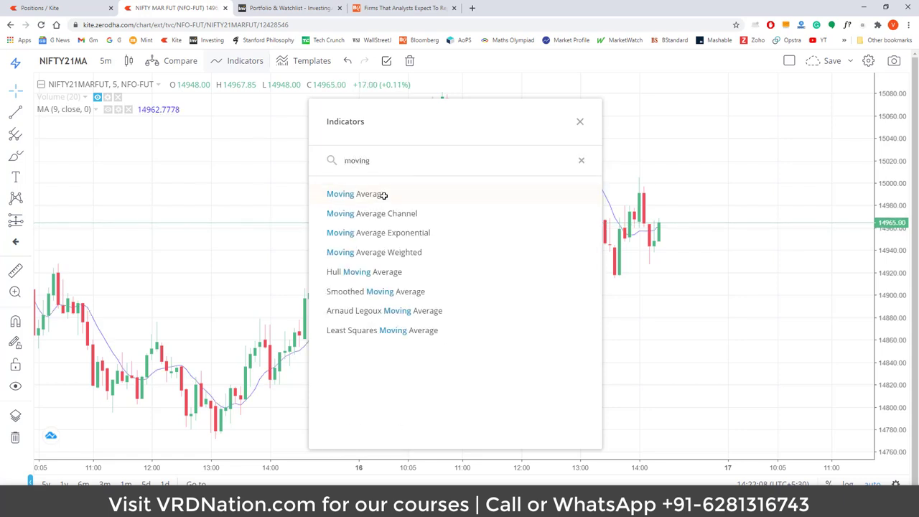
pyautogui.click(581, 124)
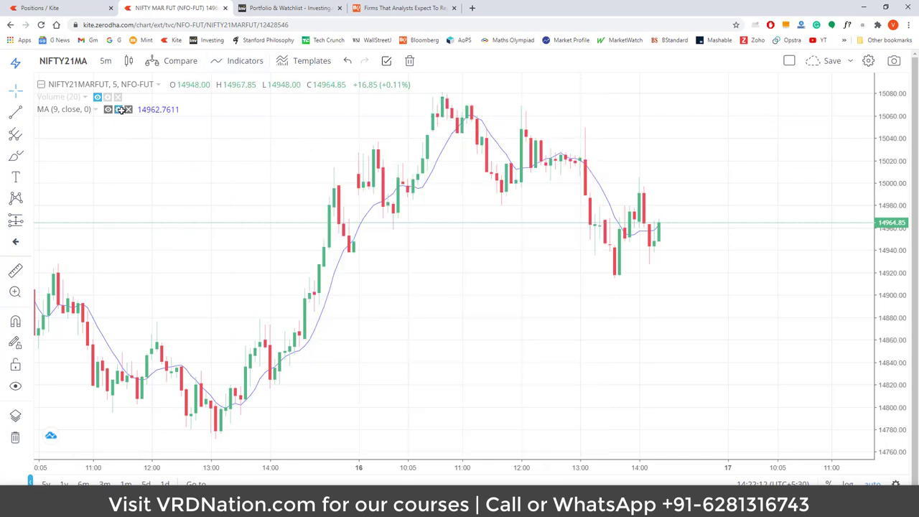
# Step: Set the moving average's length to 20 and make its blue plot line thicker
pyautogui.click(117, 109)
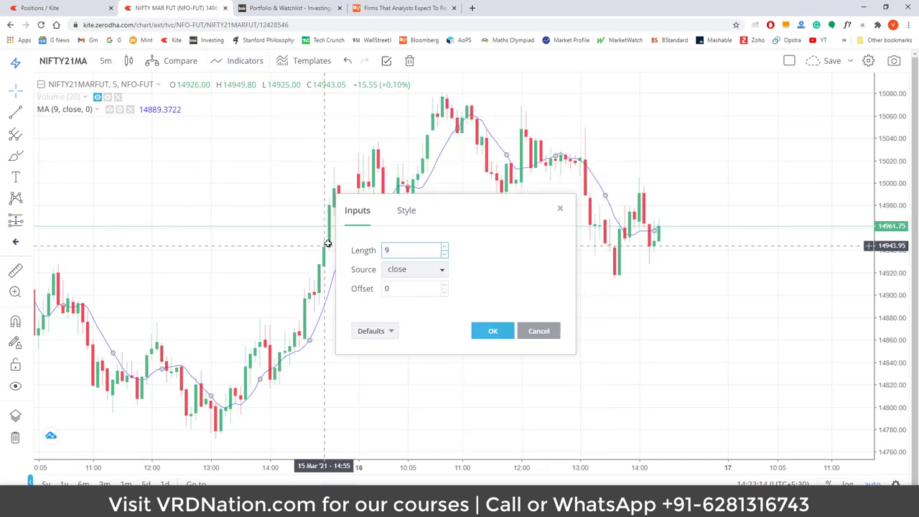
pyautogui.click(404, 211)
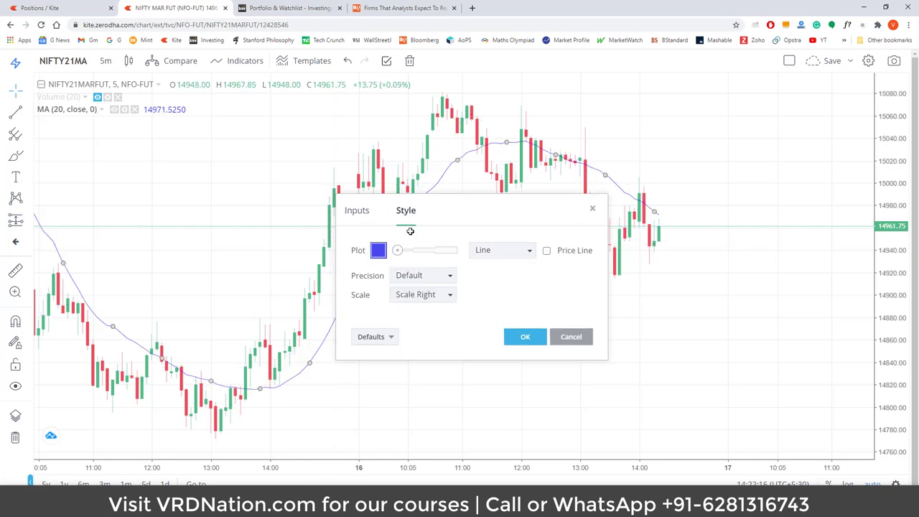
pyautogui.click(382, 250)
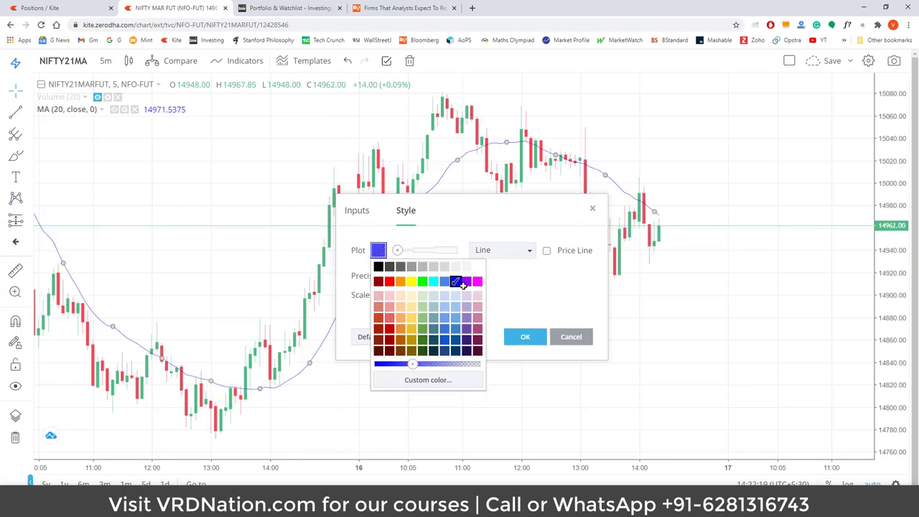
pyautogui.click(395, 234)
pyautogui.moveTo(395, 249); pyautogui.dragTo(406, 252)
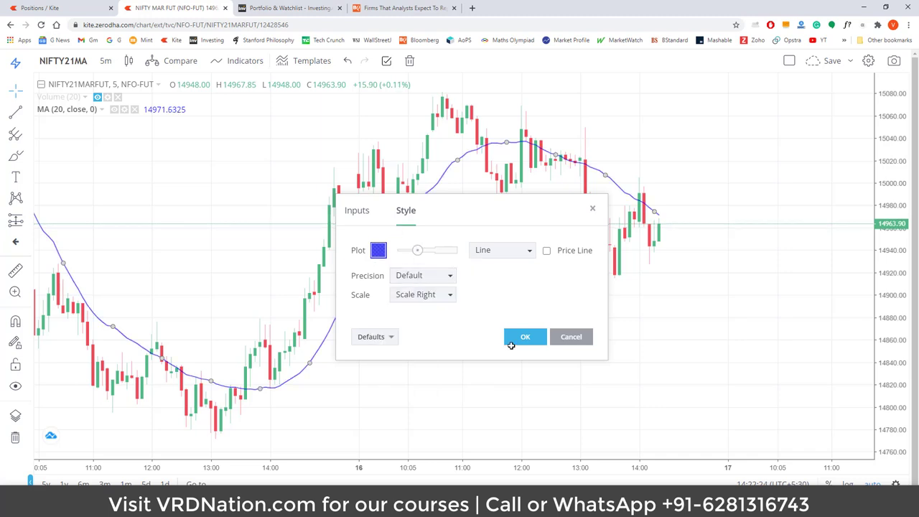
pyautogui.click(525, 337)
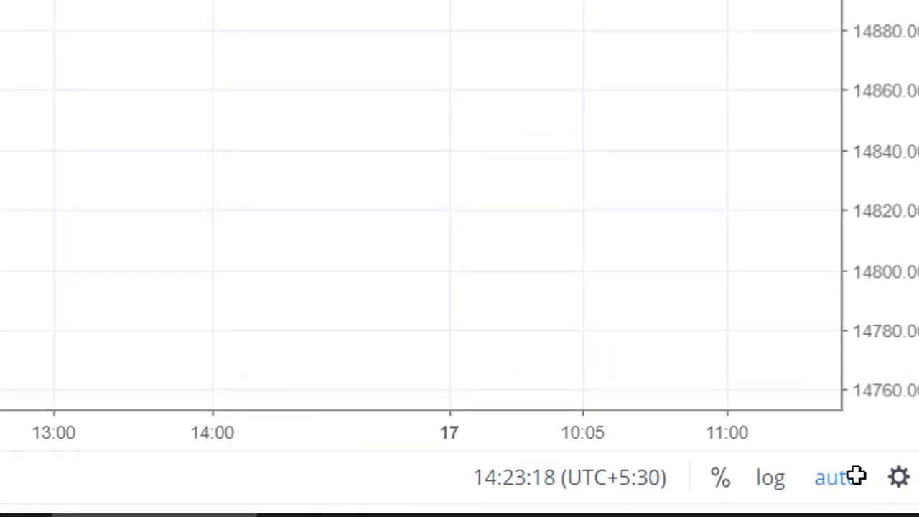
# Step: Switch the chart's timezone to (UTC-4) New York and return it to (UTC+5:30) Kolkata
pyautogui.click(555, 478)
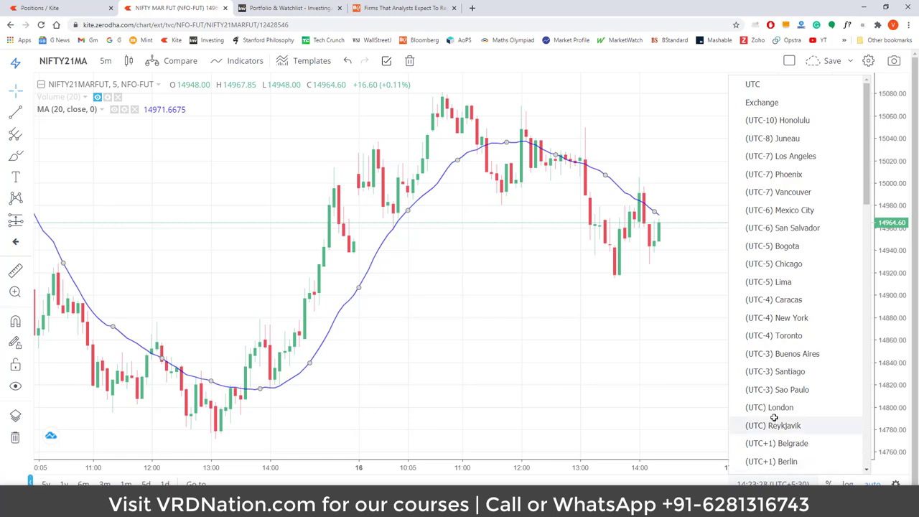
pyautogui.click(783, 318)
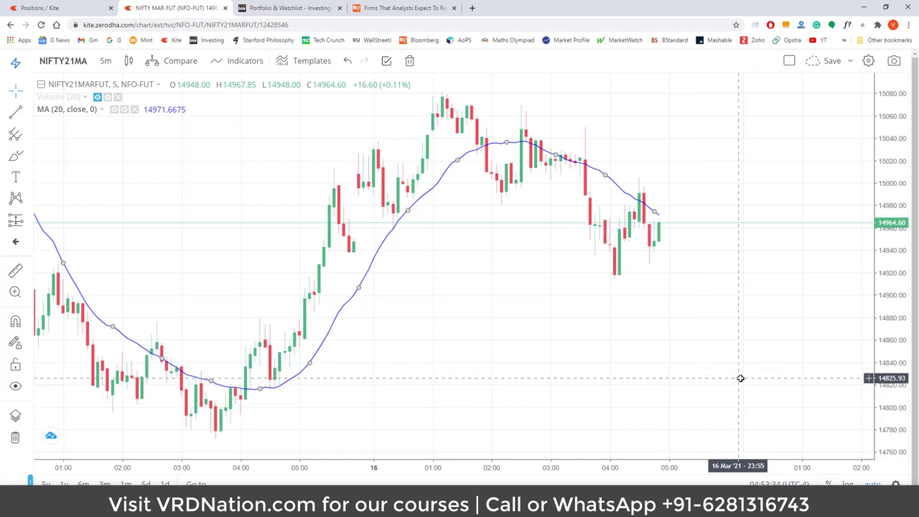
pyautogui.click(780, 483)
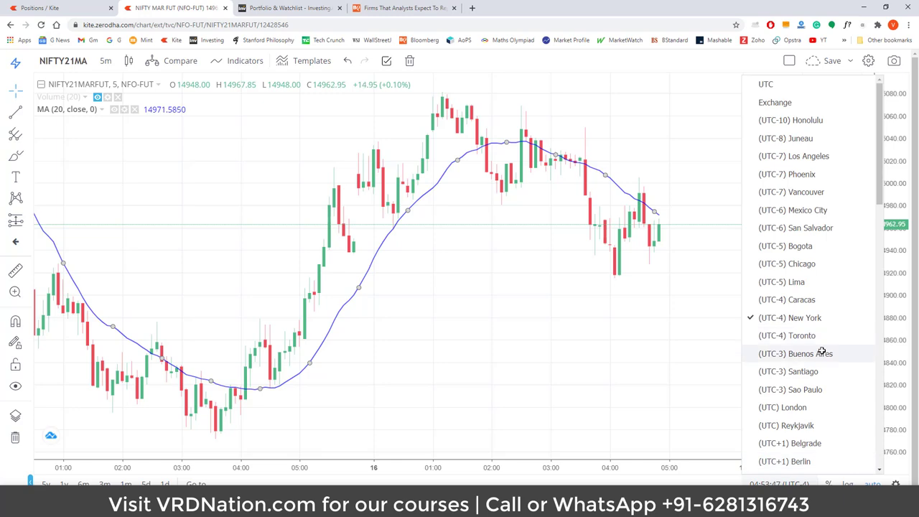
pyautogui.scroll(-5, 822, 351)
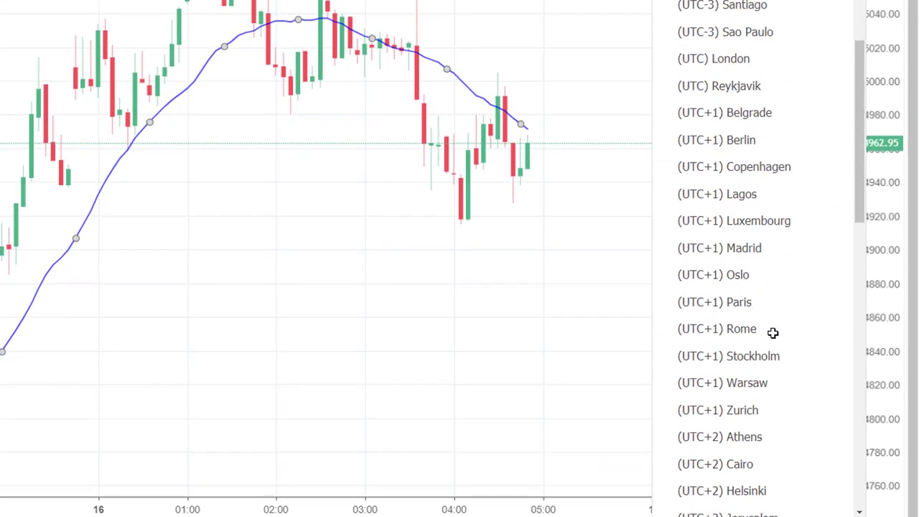
pyautogui.scroll(-7, 773, 332)
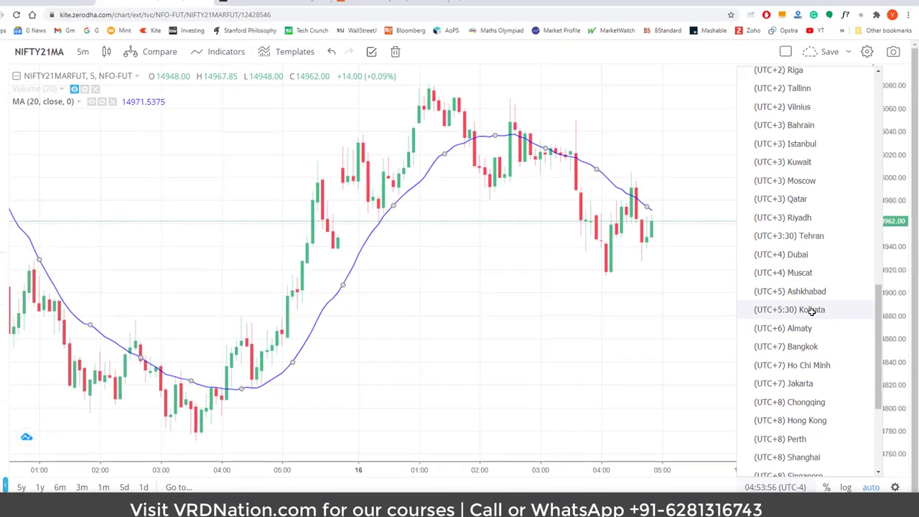
pyautogui.click(812, 309)
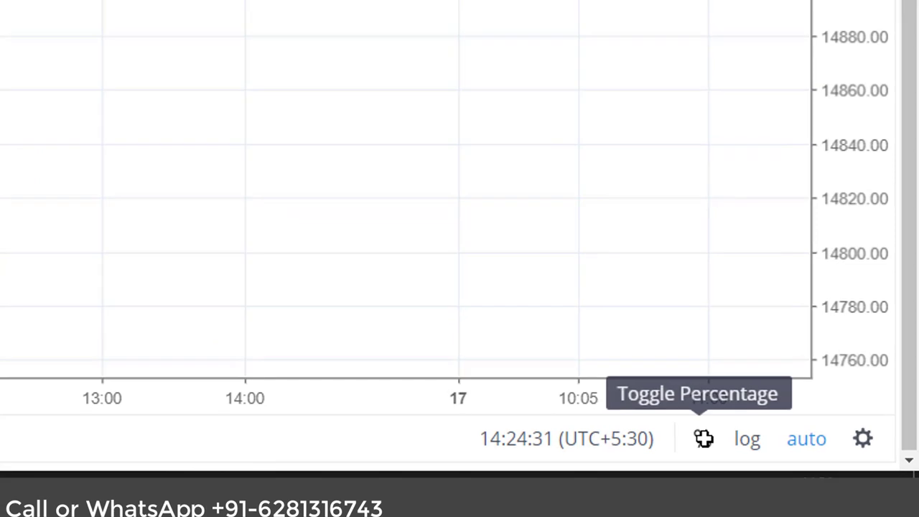
# Step: Show the price axis as percentages, and glance at the main Kite tab before returning to the chart
pyautogui.click(704, 438)
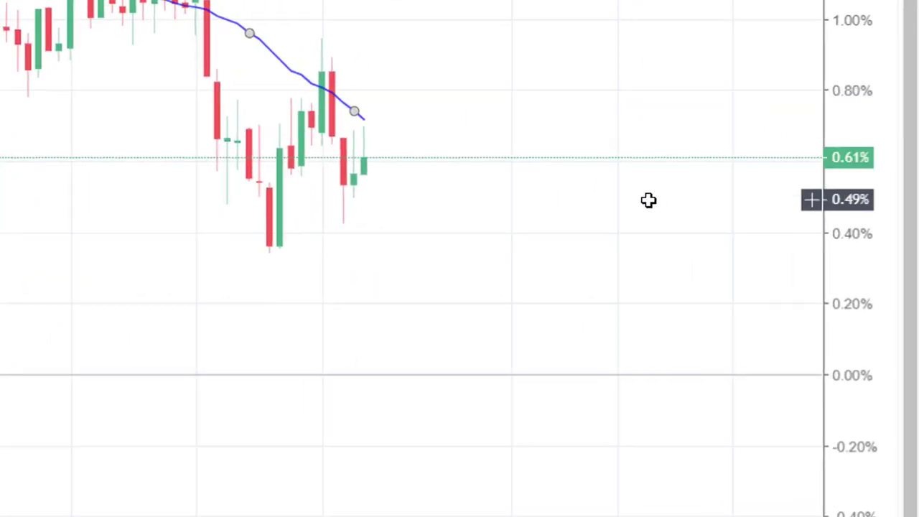
pyautogui.hscroll(-3, 154, 133)
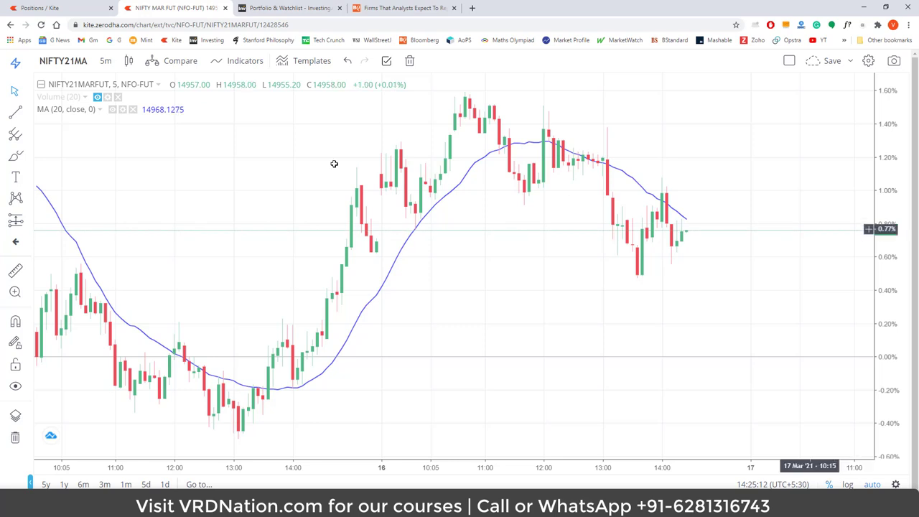
pyautogui.hotkey('ctrl', '1')
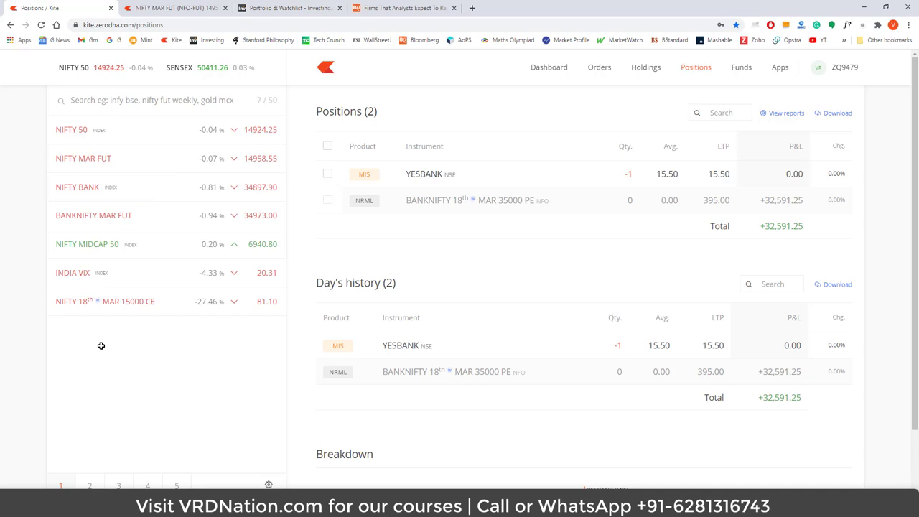
pyautogui.hotkey('ctrl', '2')
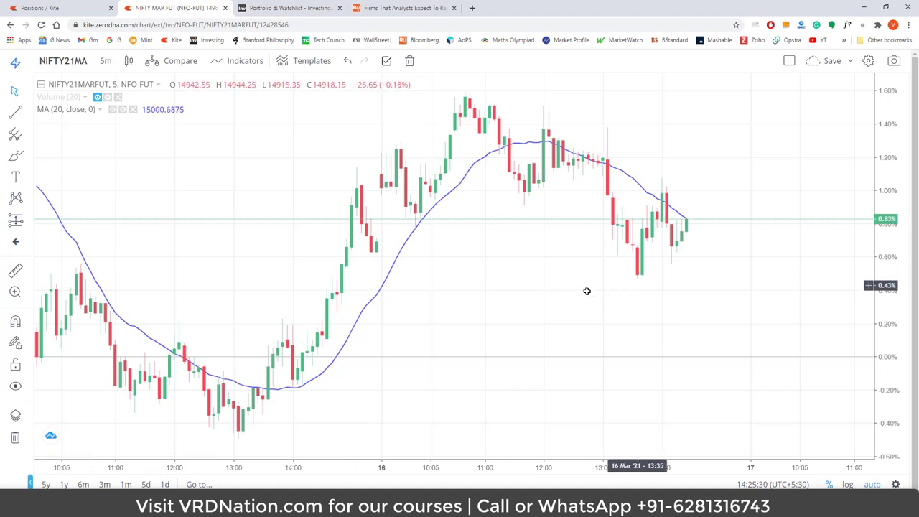
pyautogui.moveTo(529, 291); pyautogui.dragTo(543, 293)
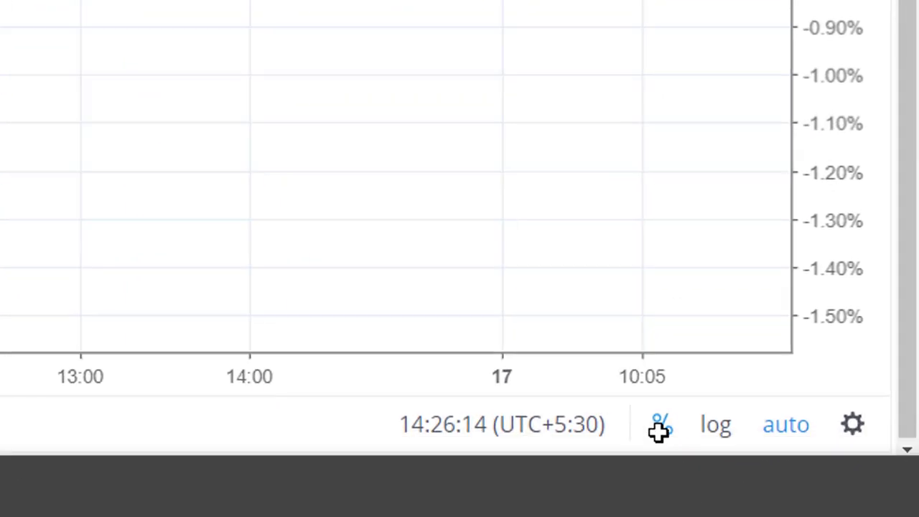
# Step: Turn the percentage scale off, toggle it on and off once more, and enable the log scale
pyautogui.click(659, 428)
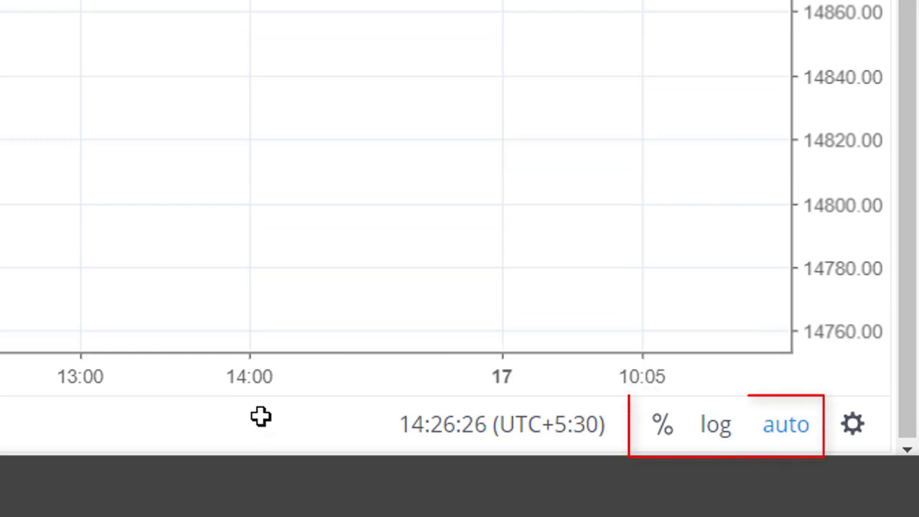
pyautogui.click(665, 427)
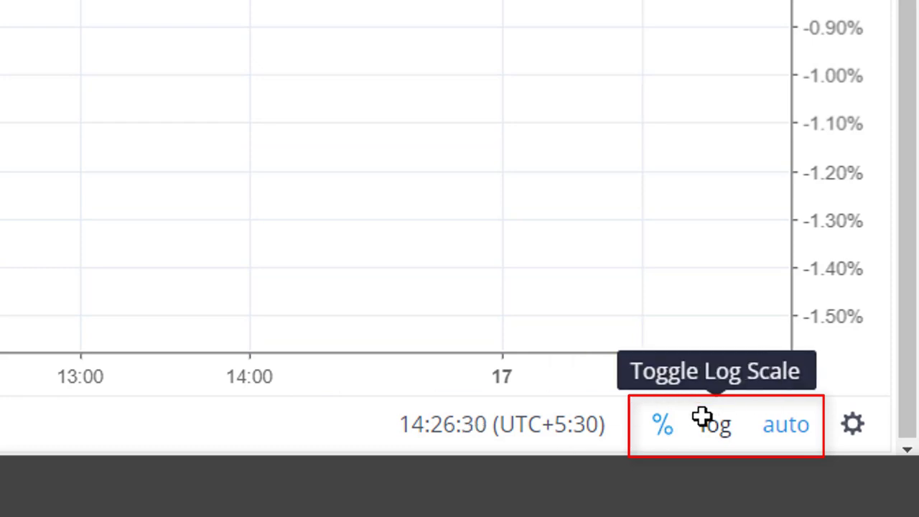
pyautogui.click(662, 427)
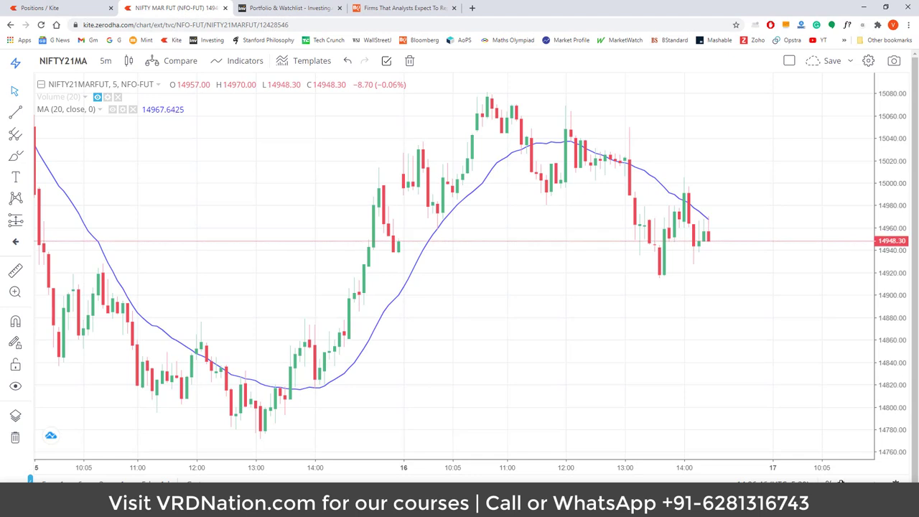
pyautogui.click(845, 483)
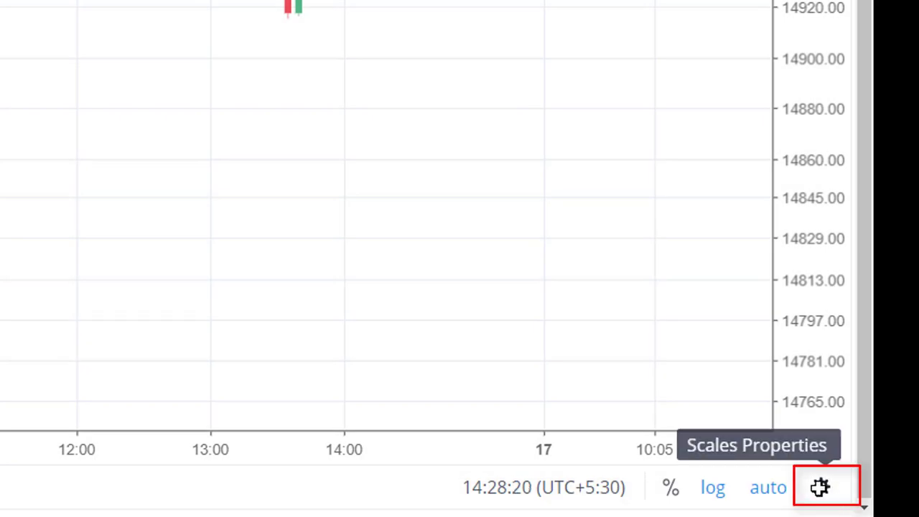
# Step: Enable the chart's left price axis and open the Scales Properties dialog
pyautogui.click(820, 487)
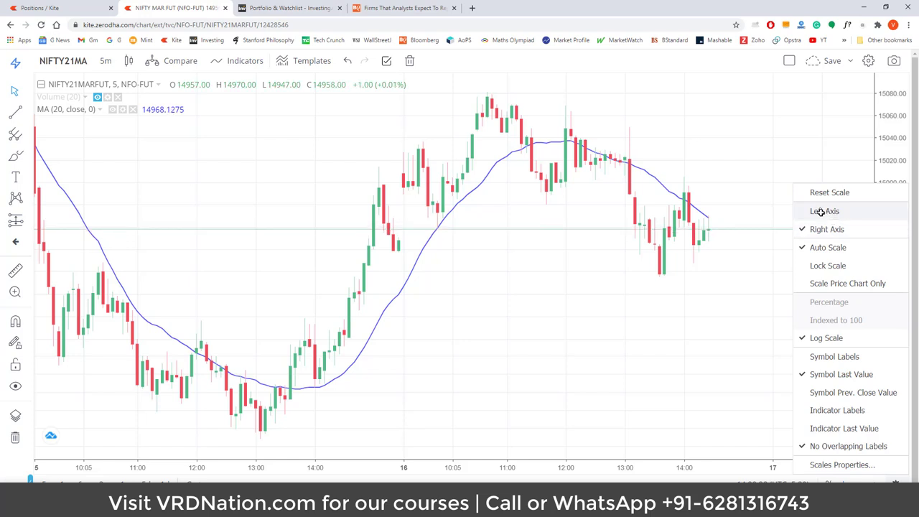
pyautogui.click(821, 211)
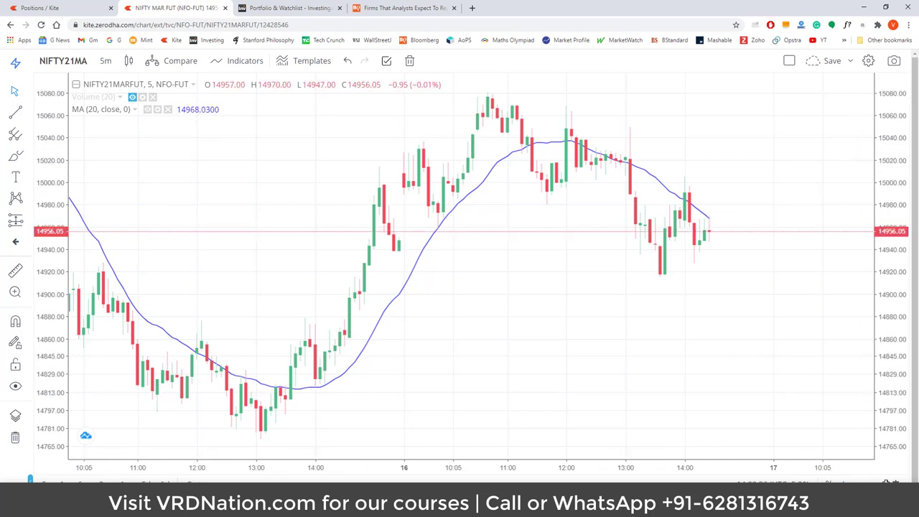
pyautogui.rightClick(891, 185)
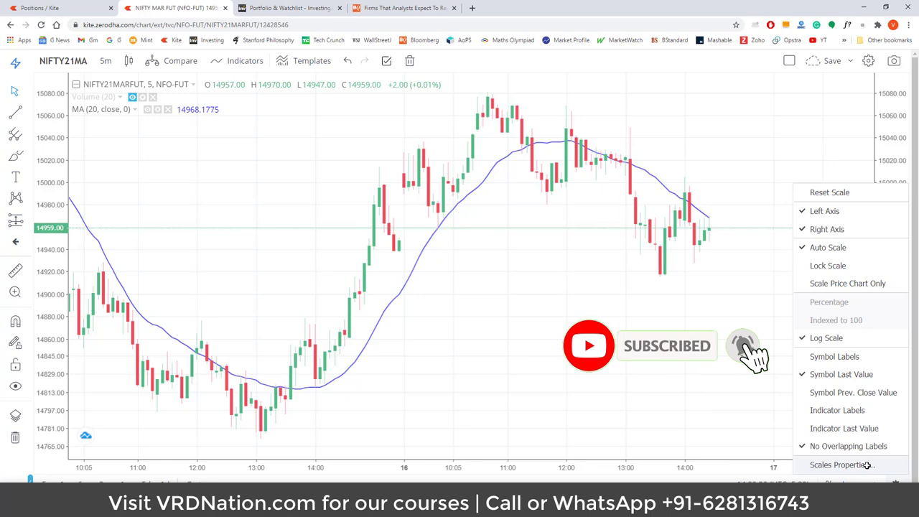
pyautogui.click(840, 465)
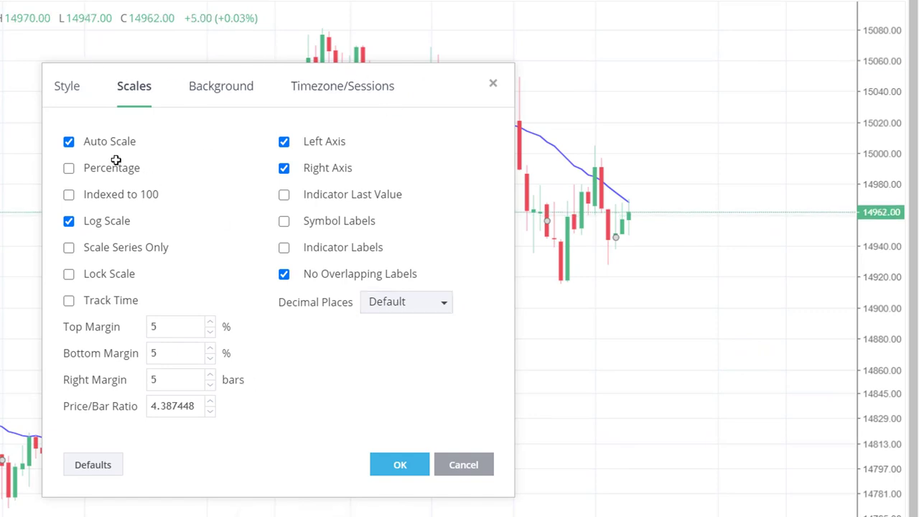
# Step: Enable and disable Symbol Labels for the price scale, twice
pyautogui.click(285, 221)
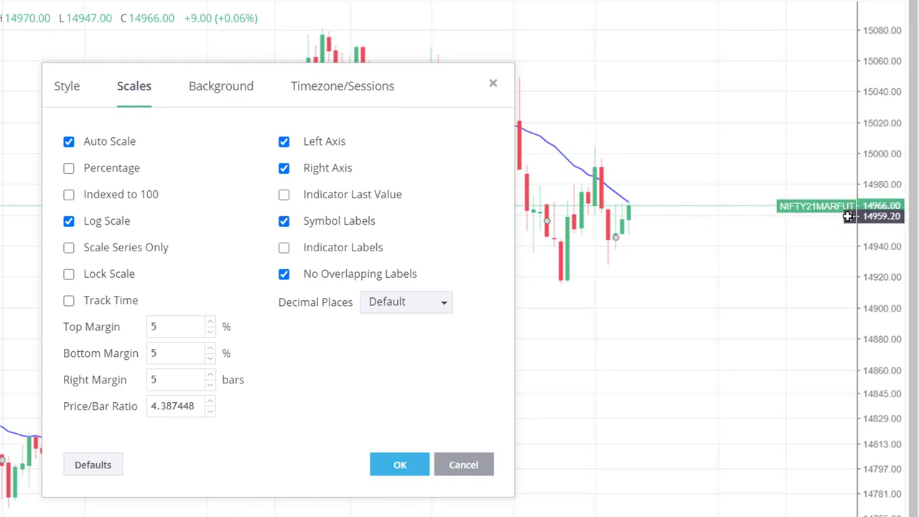
pyautogui.click(283, 221)
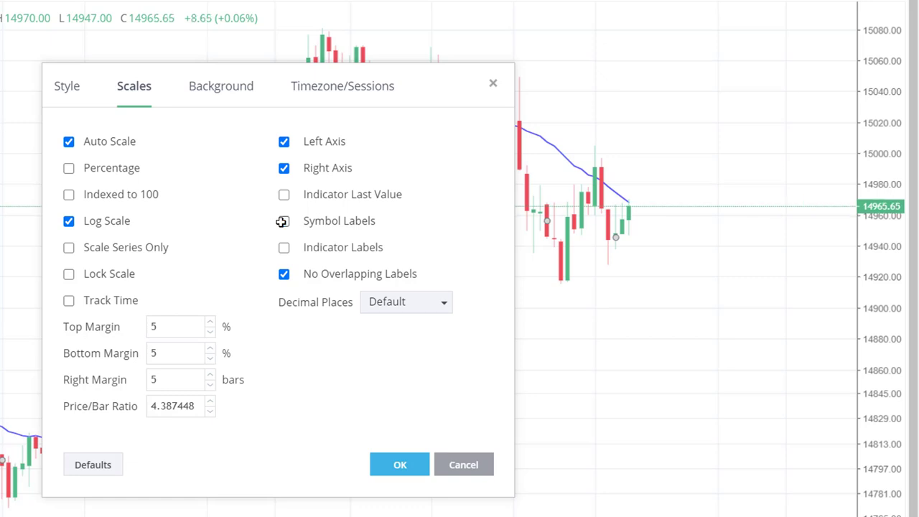
pyautogui.click(283, 221)
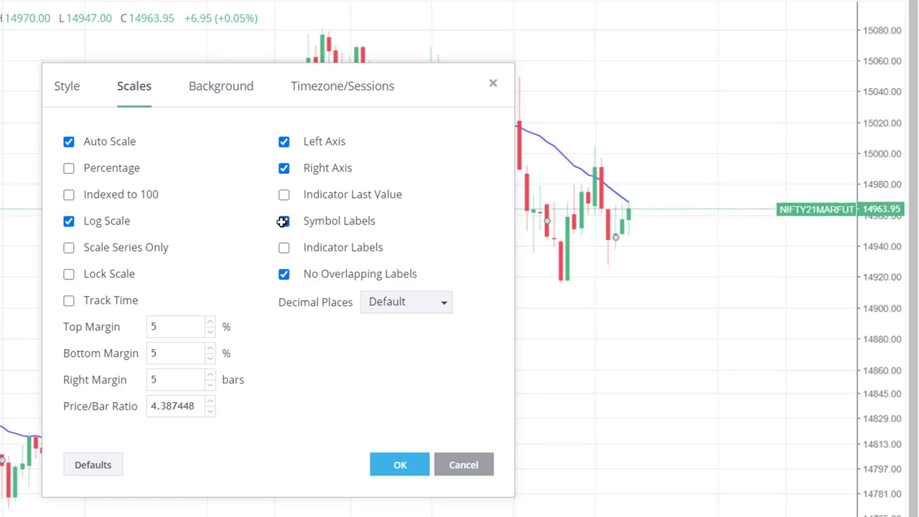
pyautogui.click(283, 222)
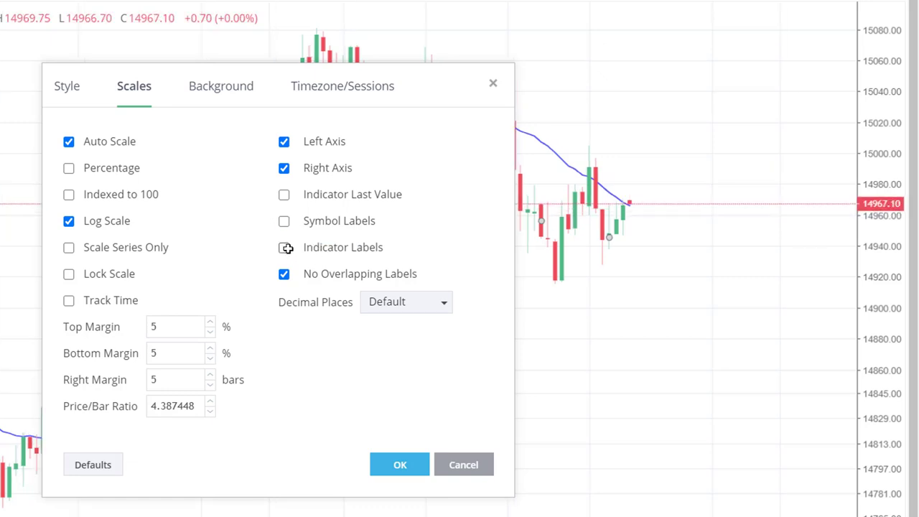
# Step: Enable Indicator Labels and Symbol Labels for the price scale, turning Indicator Last Value on and off again in between
pyautogui.click(285, 248)
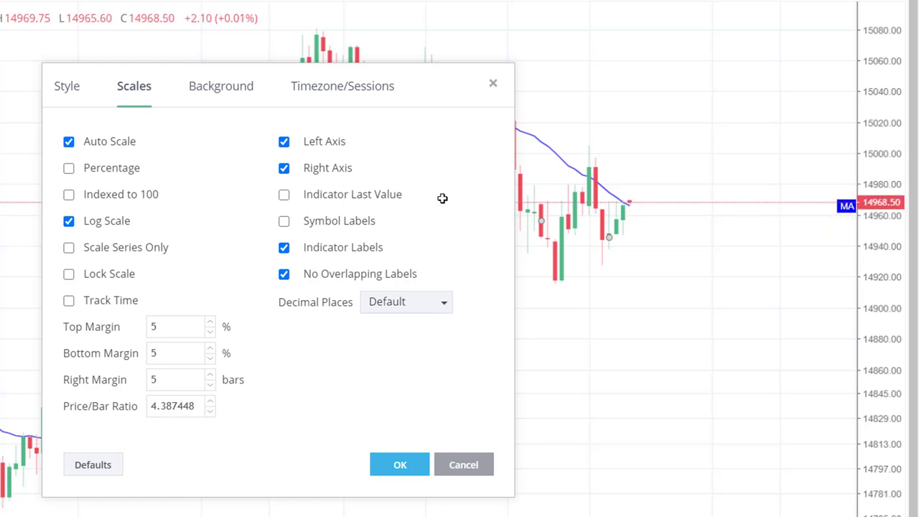
pyautogui.click(284, 194)
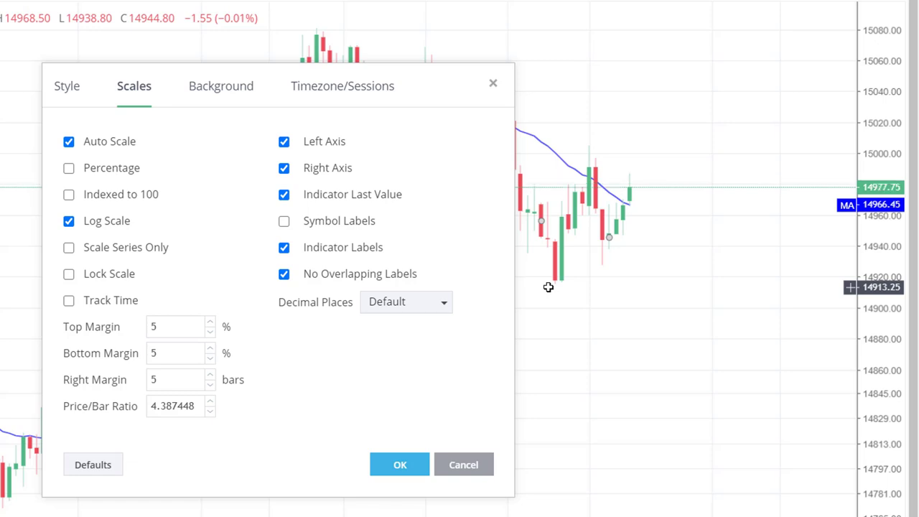
pyautogui.click(344, 194)
pyautogui.click(337, 221)
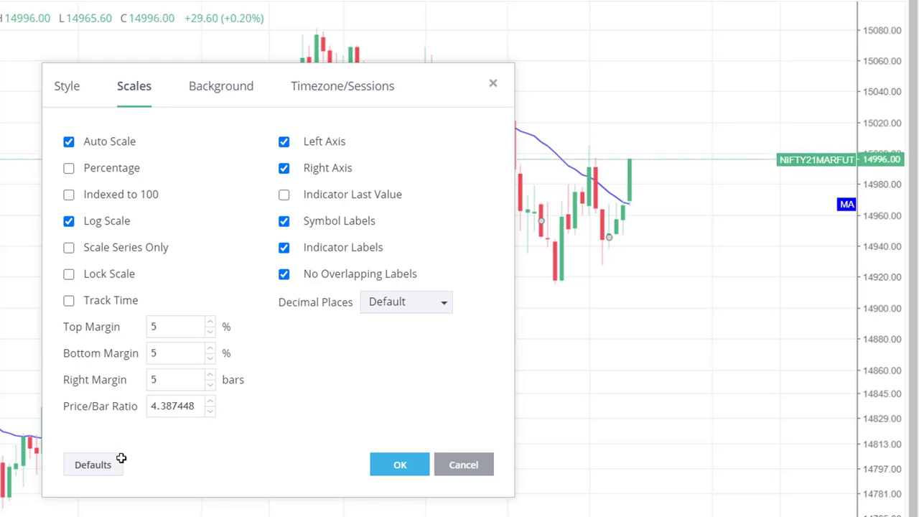
# Step: Reset the chart's scale properties to their defaults and apply them
pyautogui.click(99, 465)
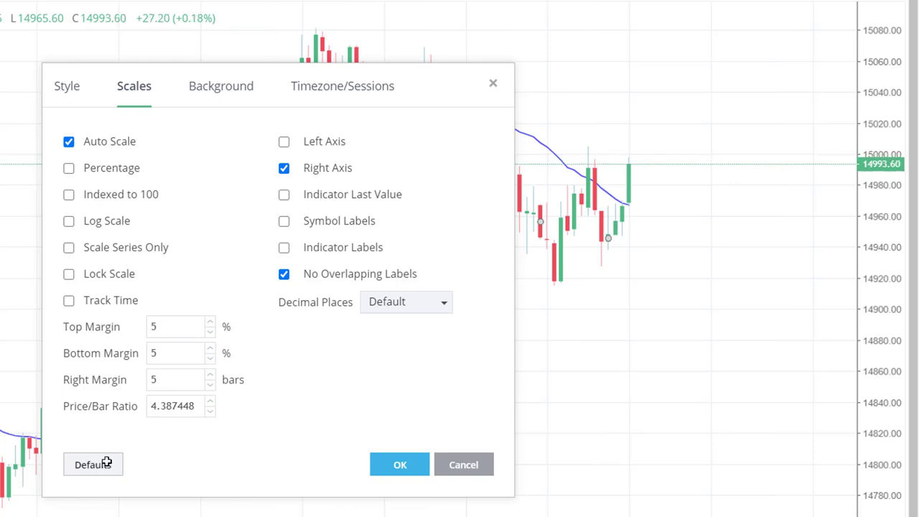
pyautogui.click(412, 465)
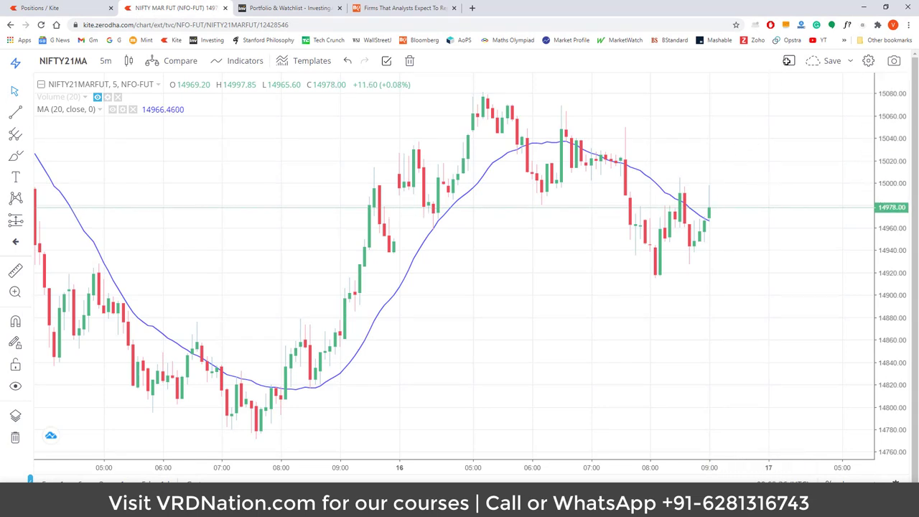
# Step: Split the chart into two side-by-side charts, and change the layout to two stacked charts
pyautogui.click(789, 60)
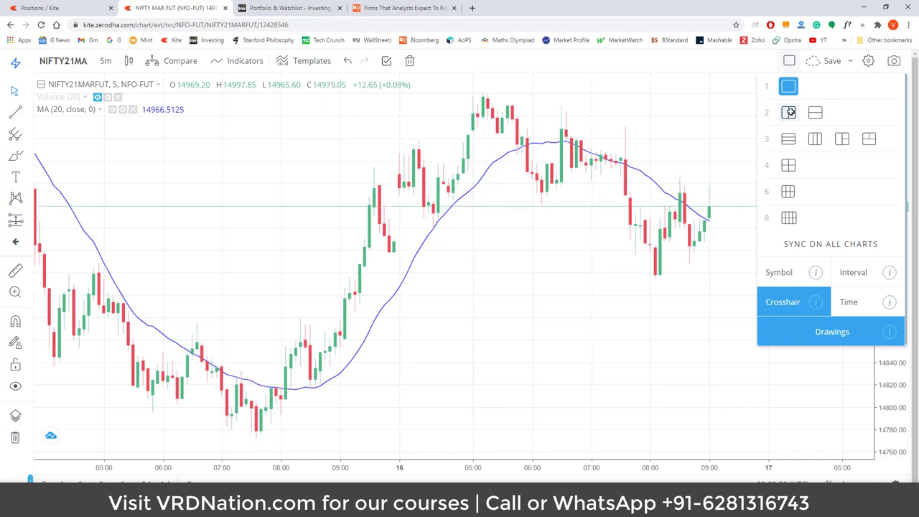
pyautogui.click(788, 112)
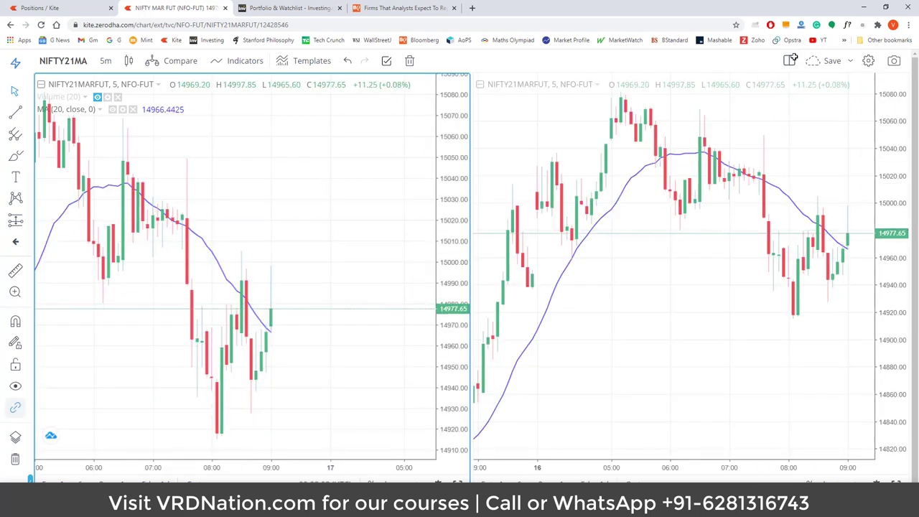
pyautogui.click(789, 60)
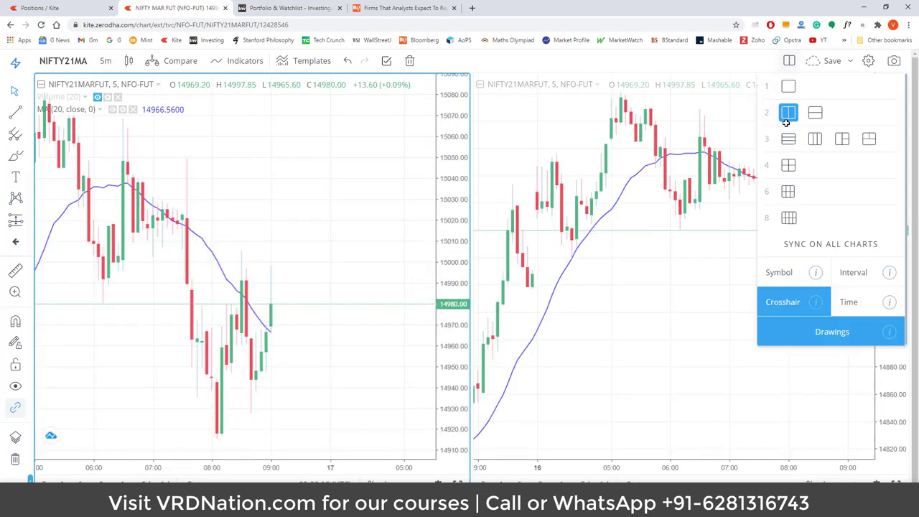
pyautogui.click(814, 112)
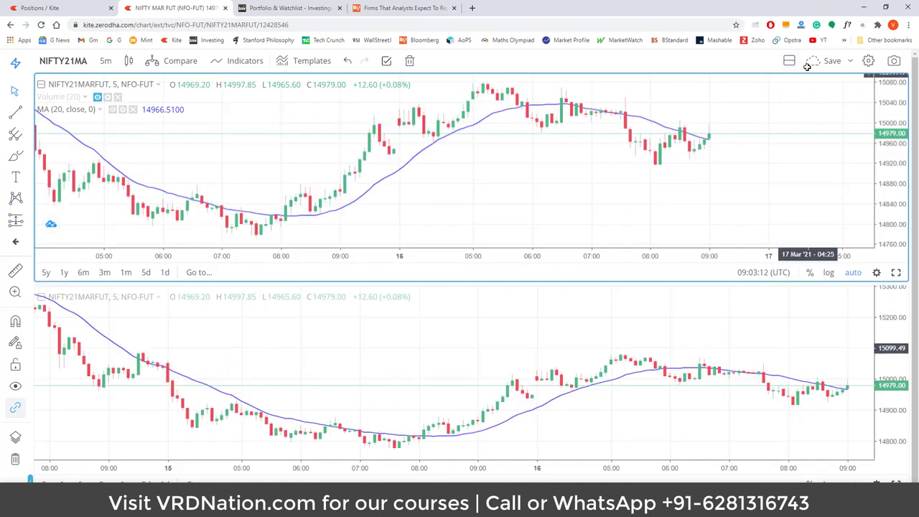
# Step: Apply the three-chart layout with one full-height chart beside two stacked charts
pyautogui.click(789, 60)
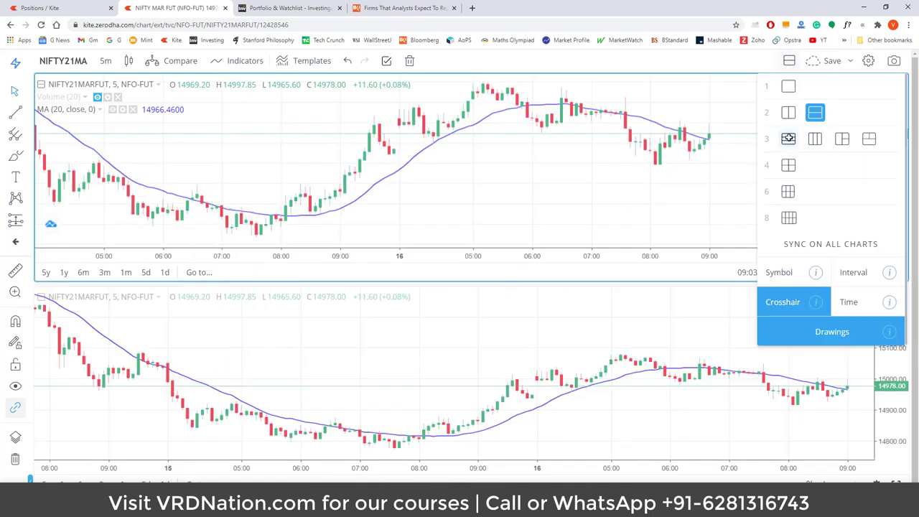
pyautogui.click(843, 138)
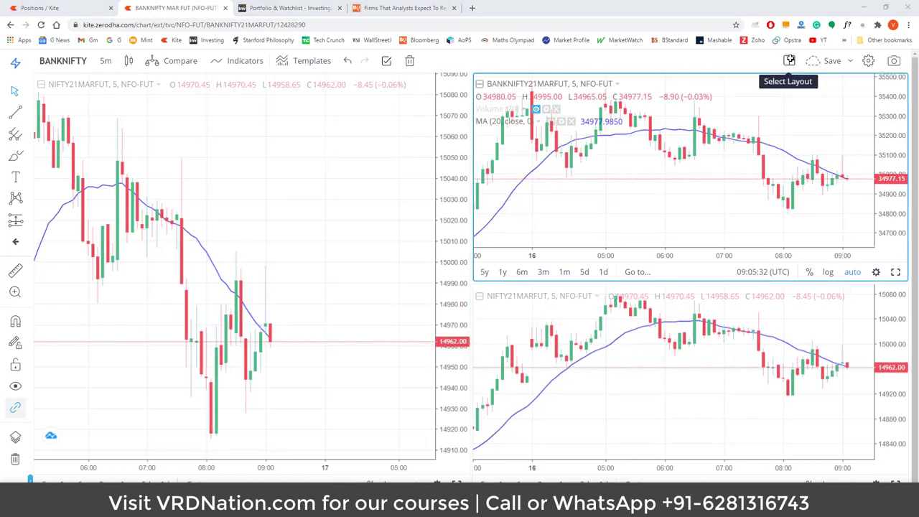
# Step: Turn off Crosshair and Drawings sync for all charts, and turn on Symbol sync
pyautogui.click(789, 60)
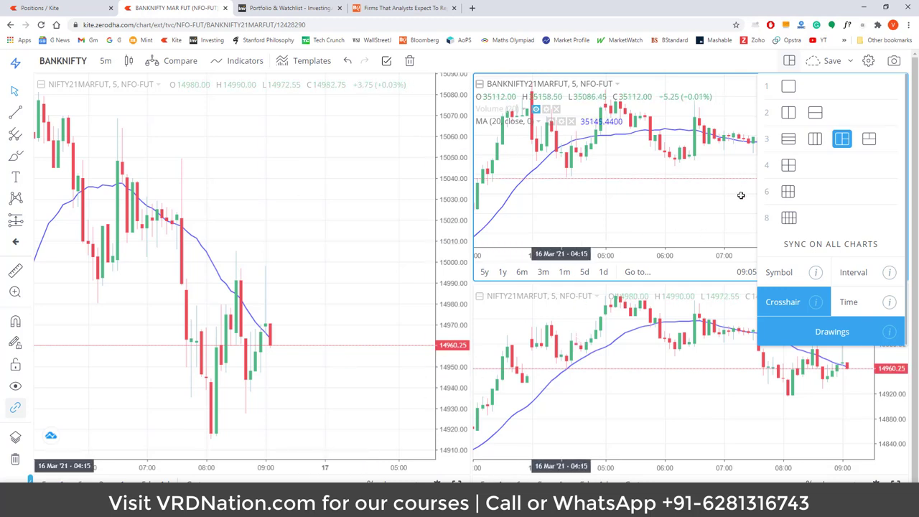
pyautogui.click(810, 302)
pyautogui.click(805, 330)
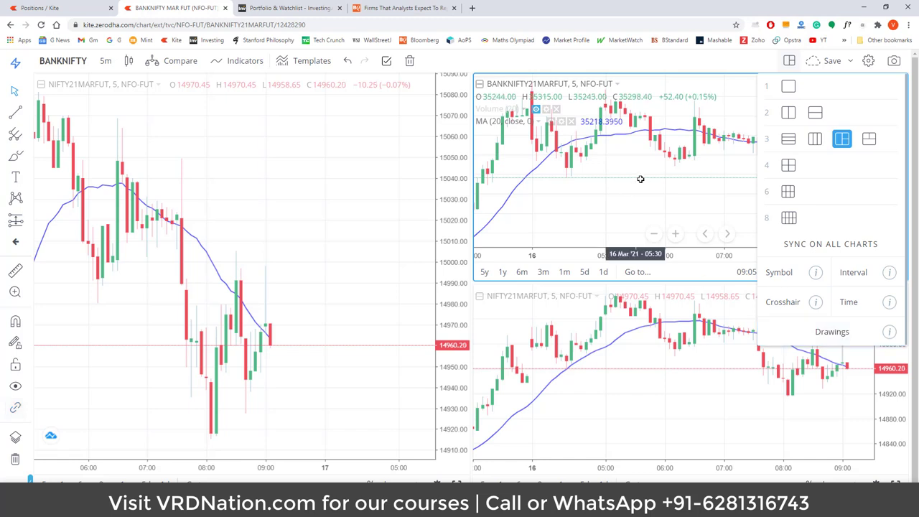
pyautogui.click(790, 272)
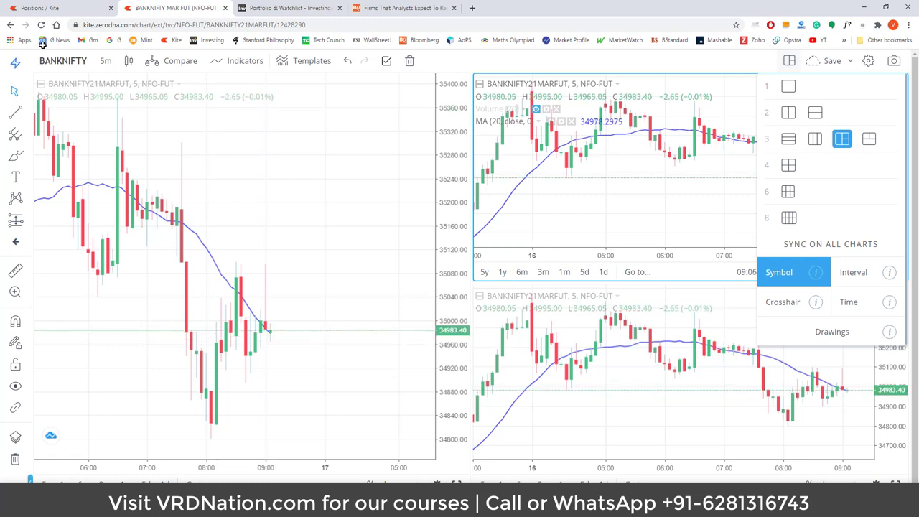
# Step: Load the symbol YESBANK (NSE) in the synced charts
pyautogui.click(62, 68)
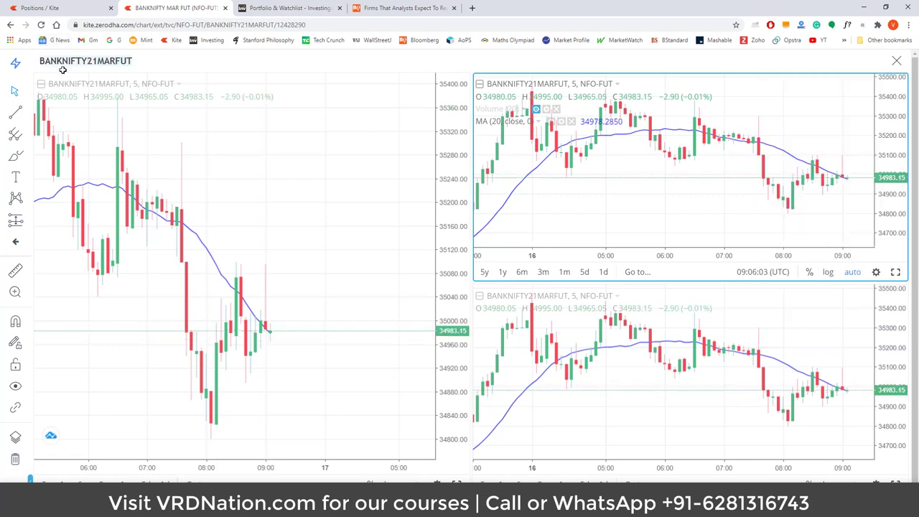
pyautogui.write('YESBANK')
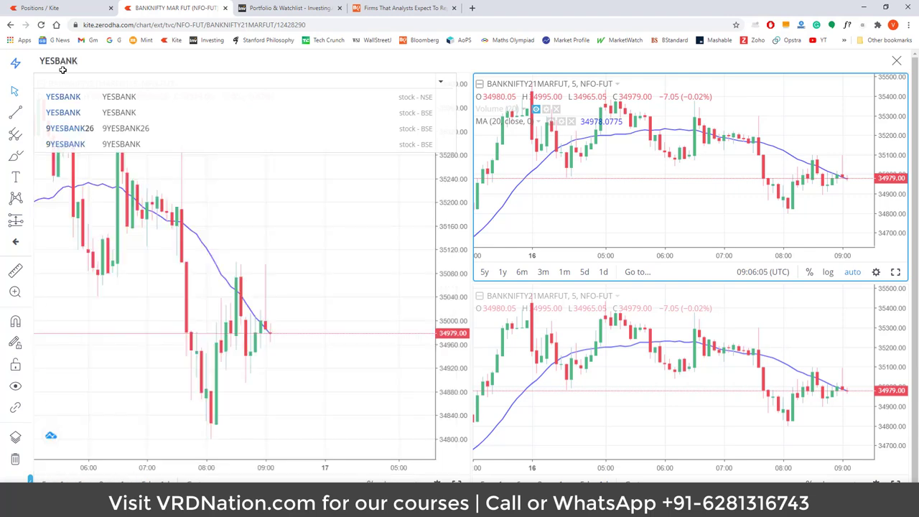
pyautogui.press('Return')
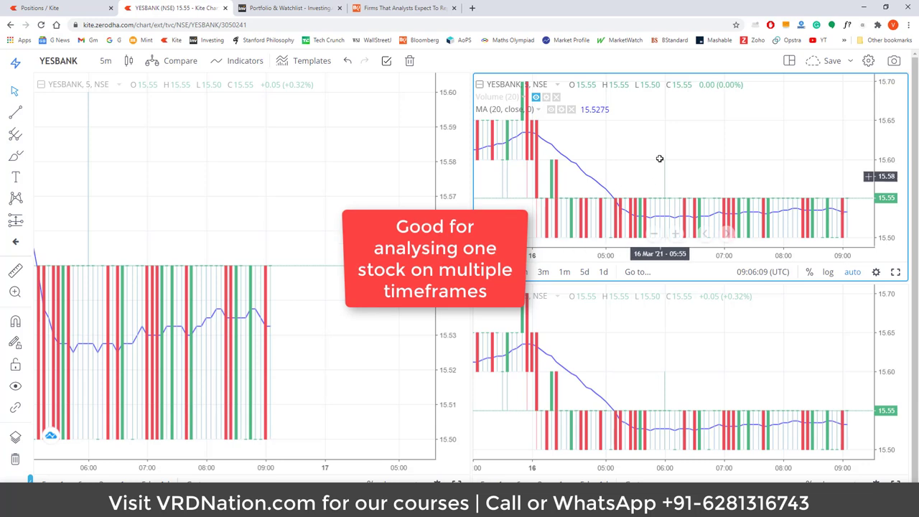
# Step: Change the symbol of the synced charts to RELAXO (NSE)
pyautogui.click(67, 62)
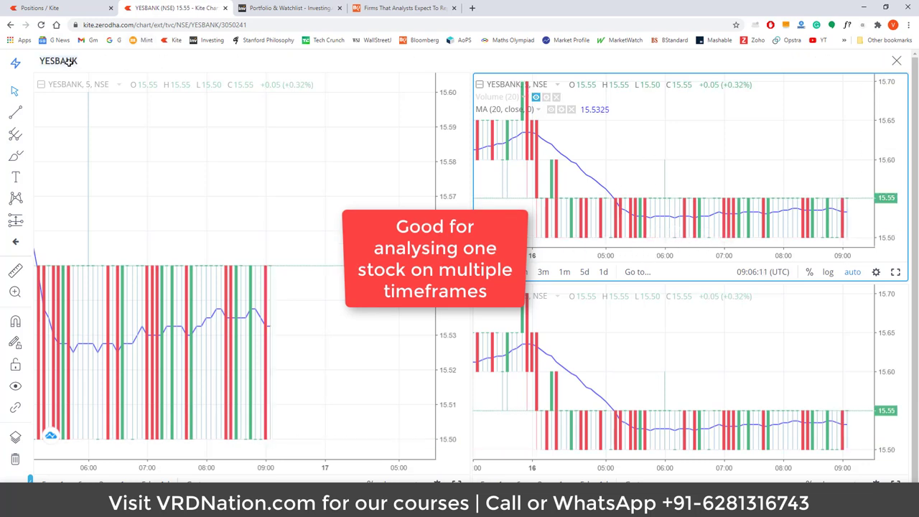
pyautogui.write('RELAXO')
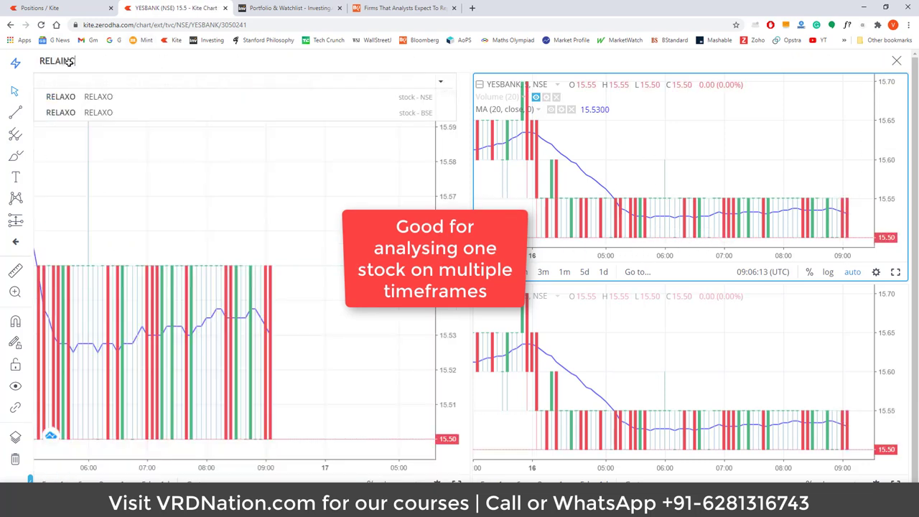
pyautogui.click(85, 96)
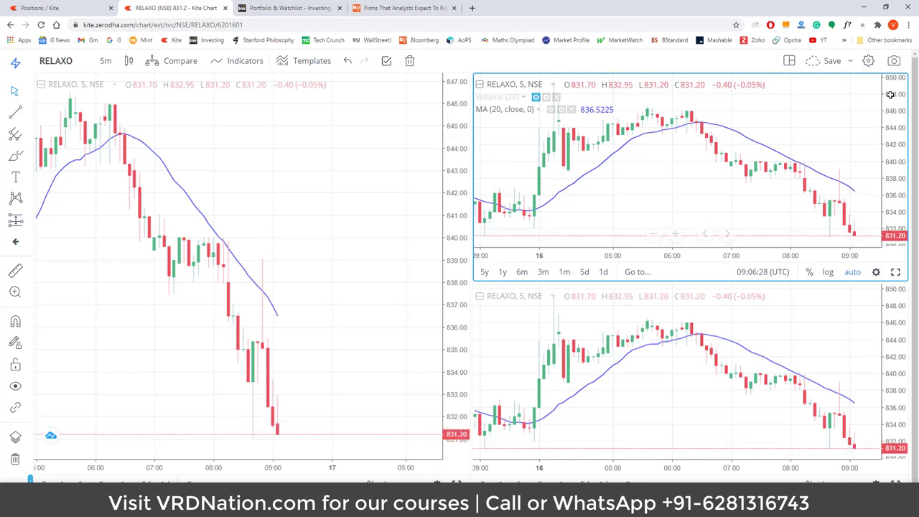
# Step: Turn on Interval sync for all charts and set the interval to 10 minutes from the lower stacked chart
pyautogui.click(790, 61)
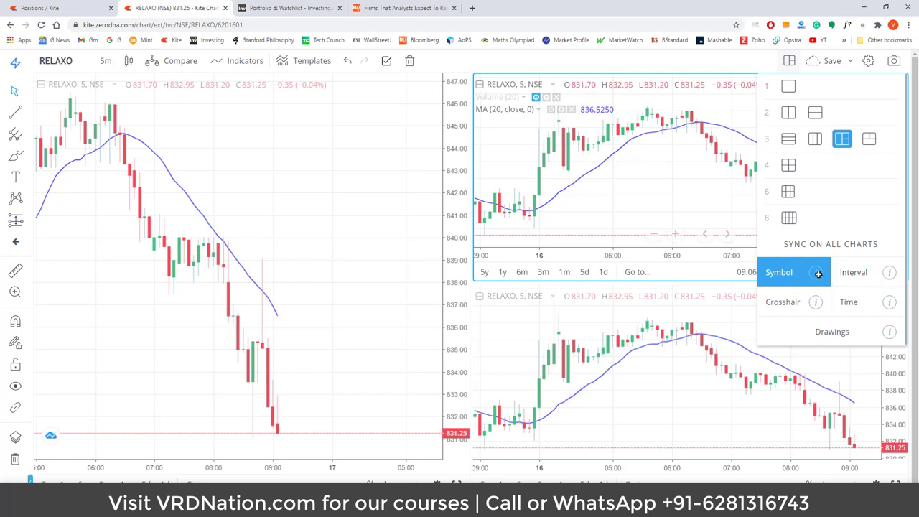
pyautogui.click(862, 273)
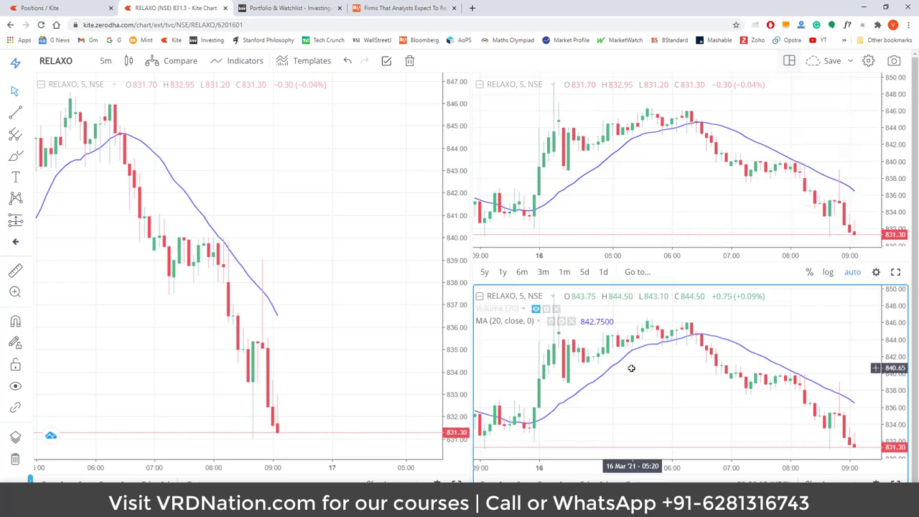
pyautogui.click(588, 307)
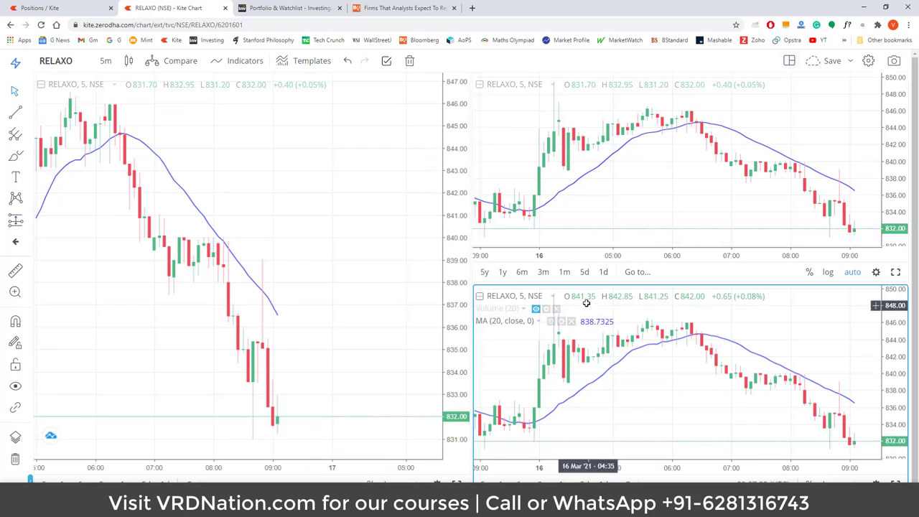
pyautogui.click(103, 63)
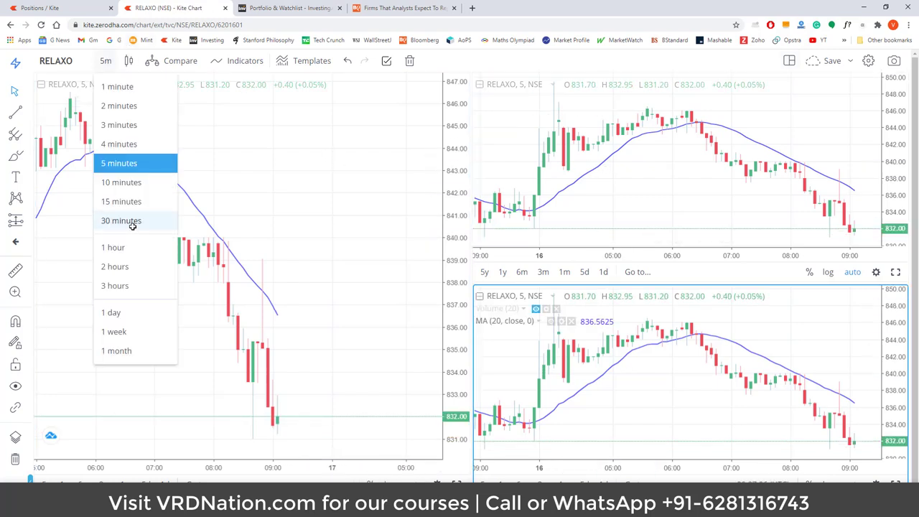
pyautogui.click(132, 183)
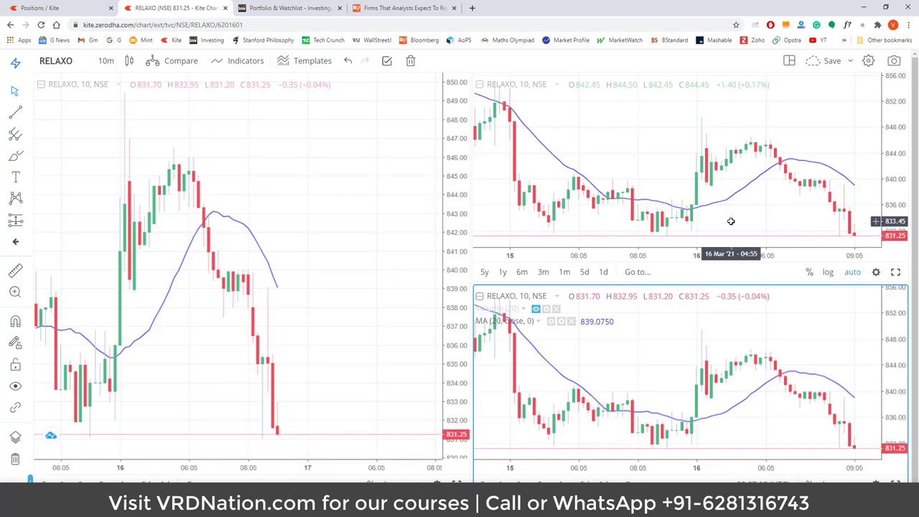
# Step: Turn off Symbol and Interval sync for all charts
pyautogui.click(789, 60)
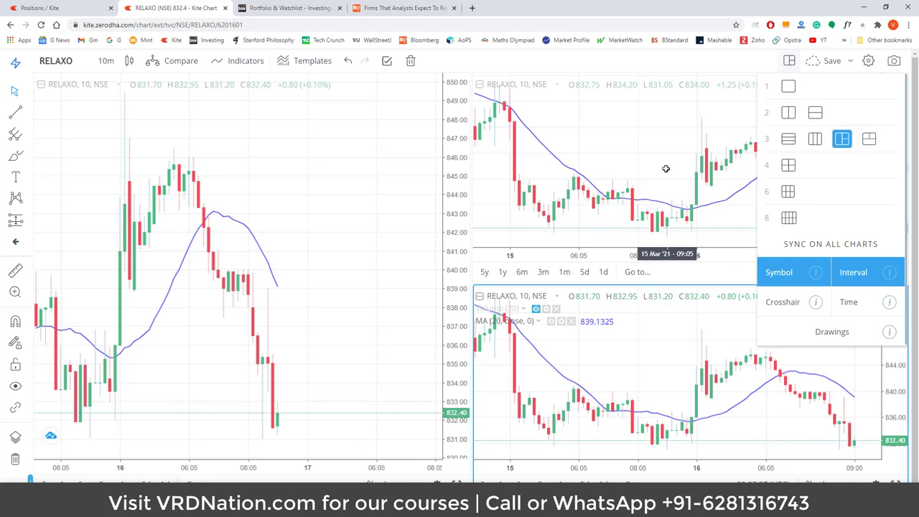
pyautogui.click(800, 272)
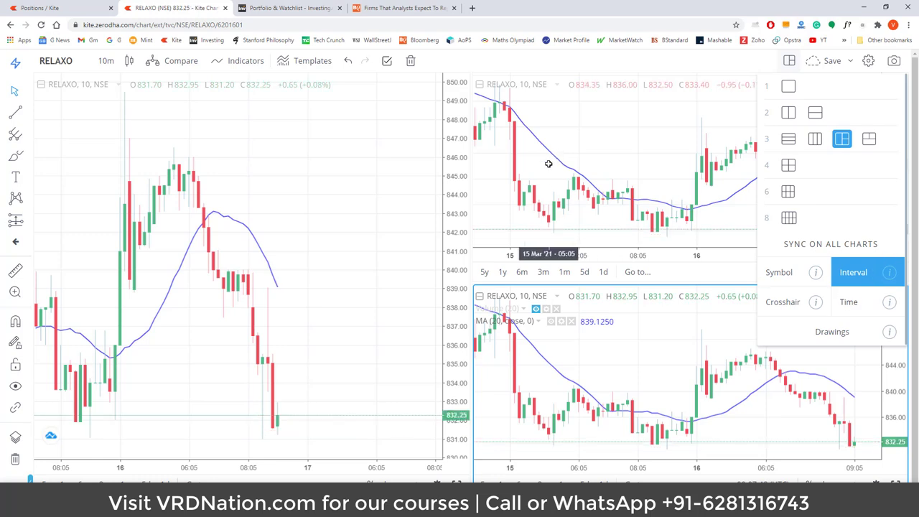
pyautogui.click(852, 273)
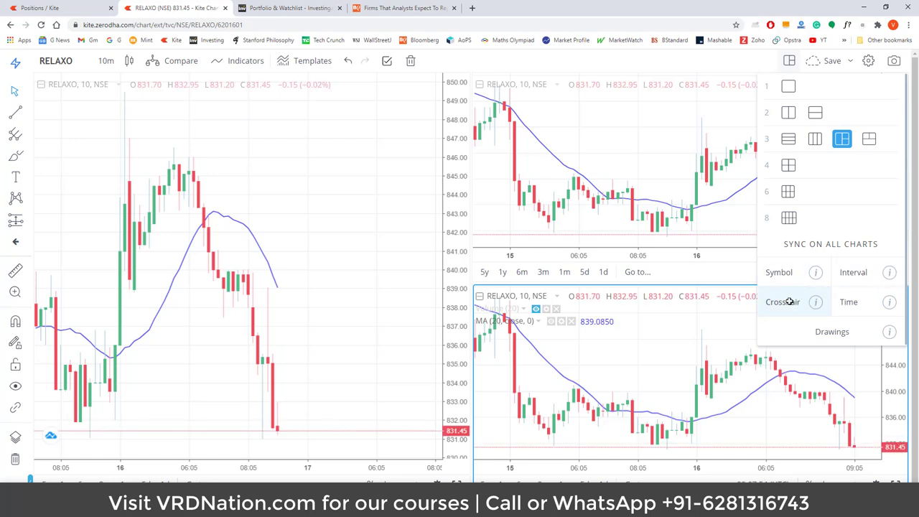
# Step: Turn on Crosshair sync for all charts and switch the cursor type to the cross
pyautogui.click(790, 302)
pyautogui.click(50, 119)
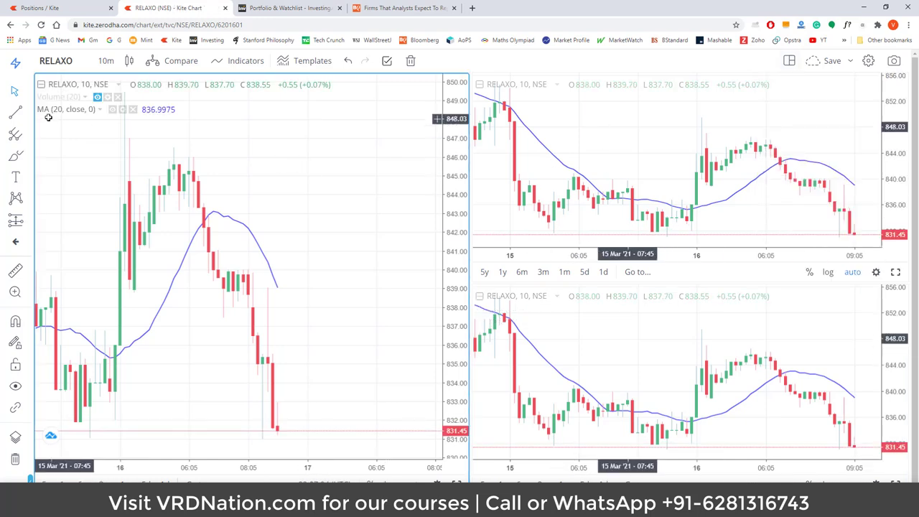
pyautogui.click(24, 90)
pyautogui.click(55, 90)
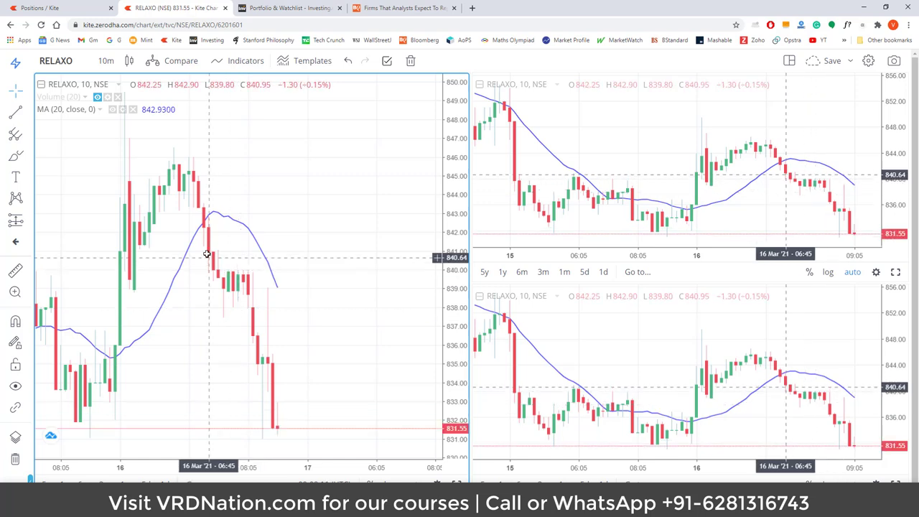
# Step: Turn on Drawings sync for all charts and return to the full-height RELAXO chart
pyautogui.click(789, 60)
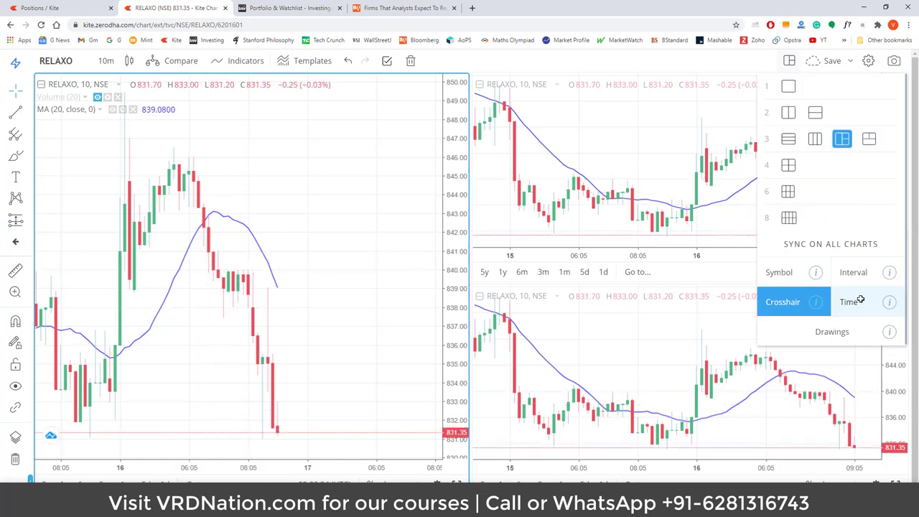
pyautogui.click(831, 331)
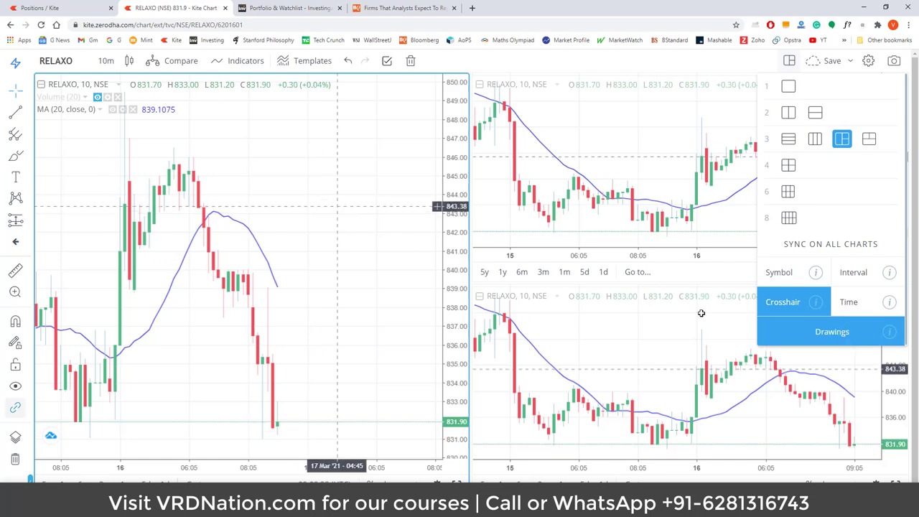
pyautogui.click(303, 194)
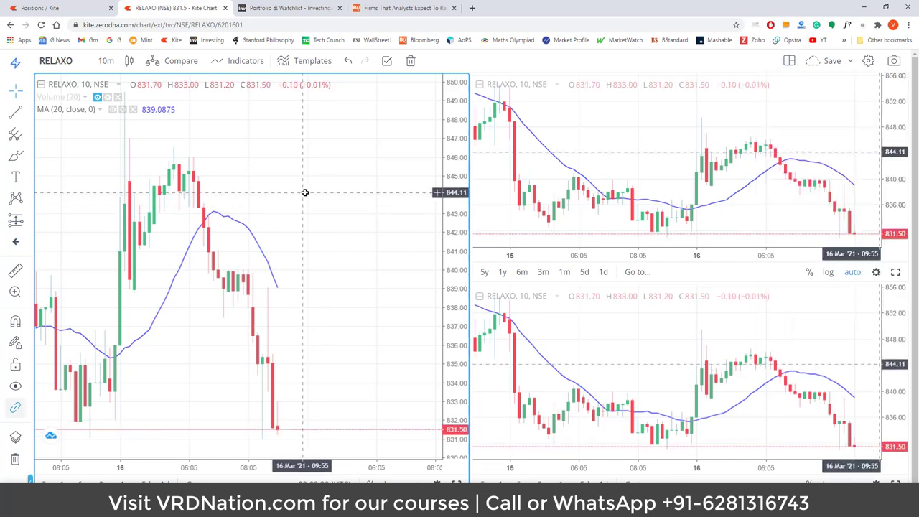
# Step: Draw a descending trend line on the full-height RELAXO chart from about 846.37 to about 835.99
pyautogui.click(16, 111)
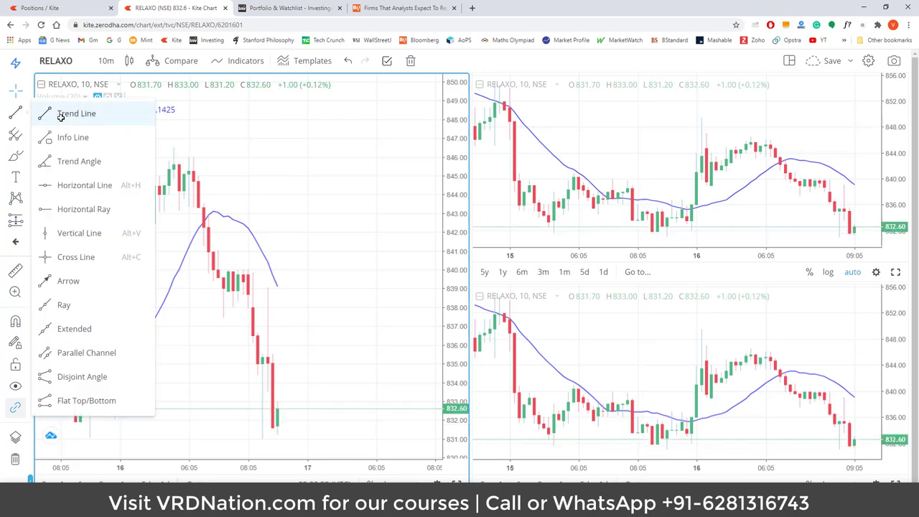
pyautogui.click(61, 112)
pyautogui.click(193, 151)
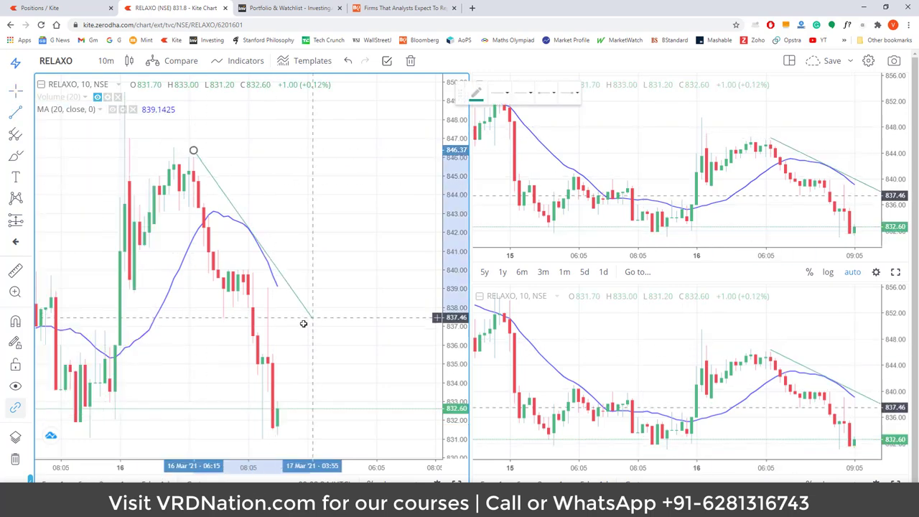
pyautogui.click(297, 345)
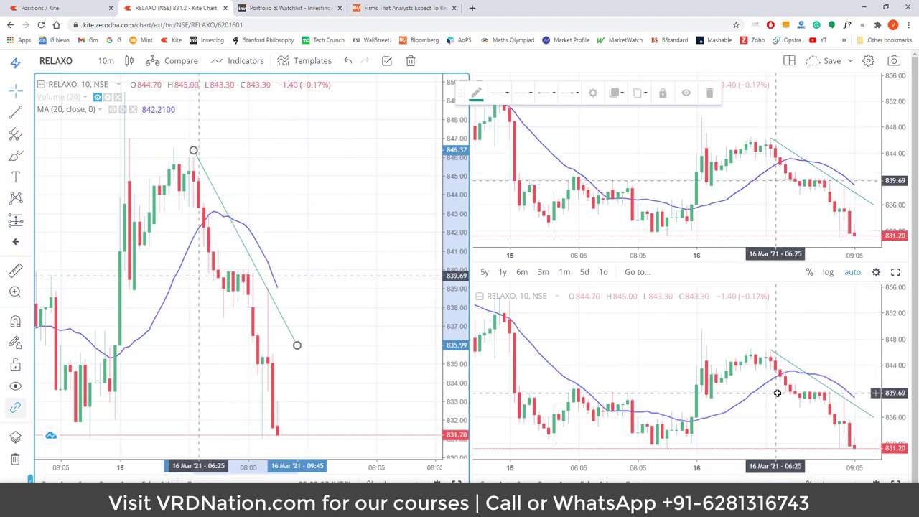
# Step: Turn off Crosshair and Drawings sync for all charts
pyautogui.moveTo(752, 375); pyautogui.dragTo(705, 375)
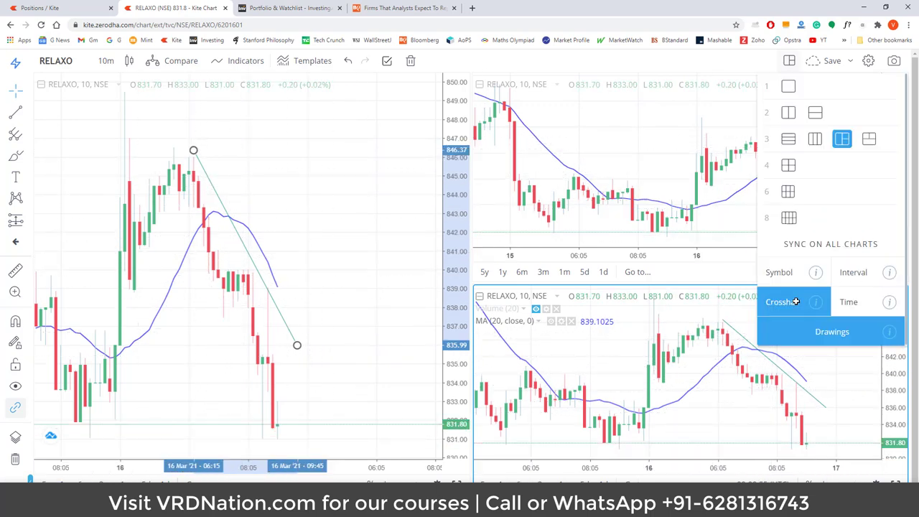
pyautogui.click(796, 301)
pyautogui.click(793, 332)
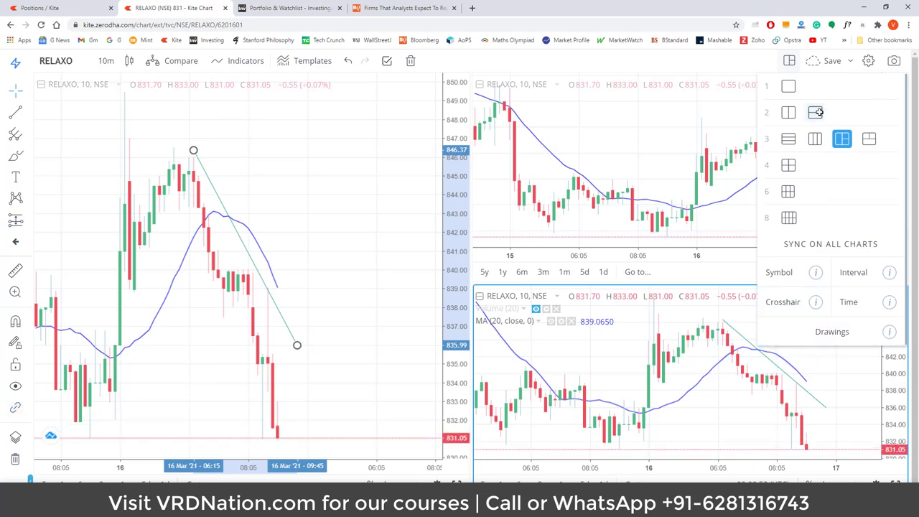
# Step: Switch the chart layout to two charts stacked one above the other
pyautogui.click(690, 143)
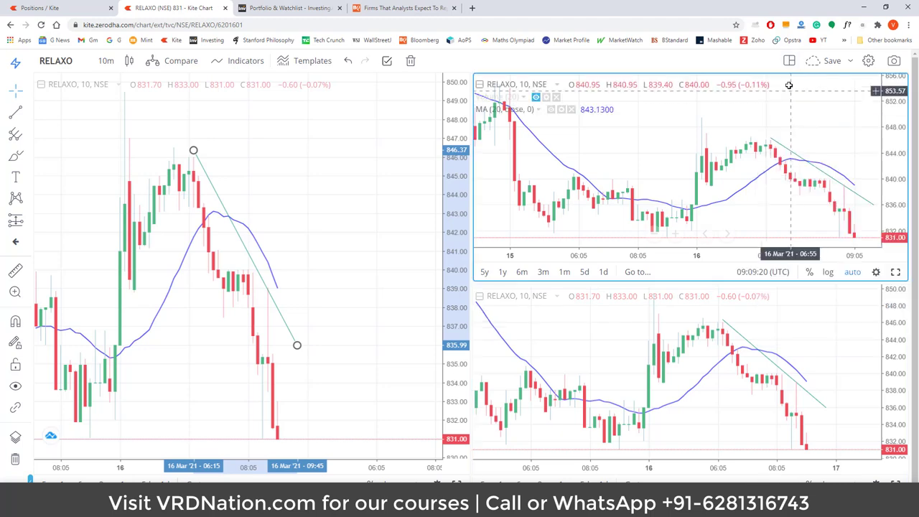
pyautogui.click(789, 60)
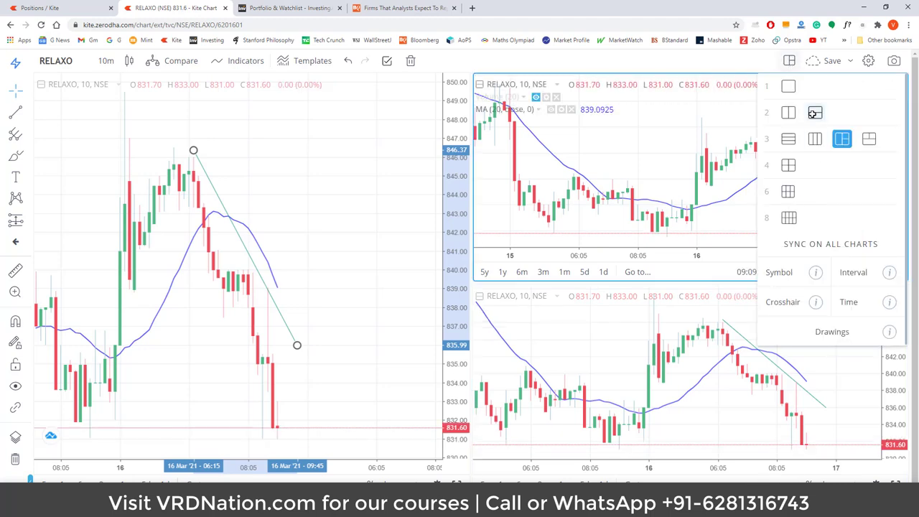
pyautogui.click(814, 113)
# Step: Load the BANKNIFTY21MARFUT future in the upper chart
pyautogui.click(184, 160)
pyautogui.click(80, 60)
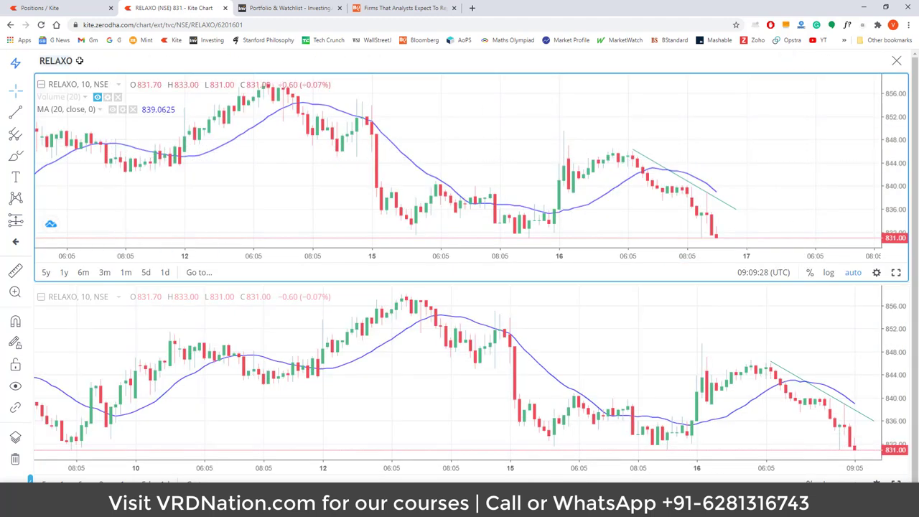
pyautogui.write('BA')
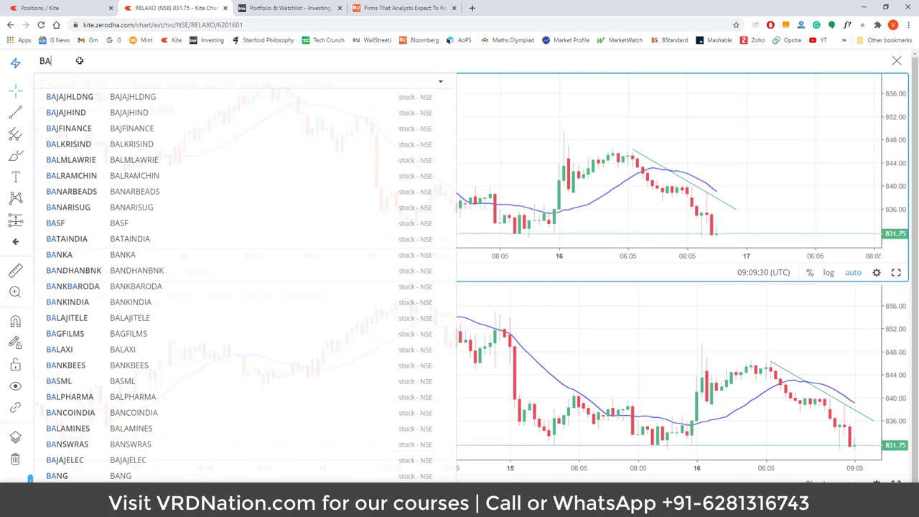
pyautogui.write('NKNIFTY')
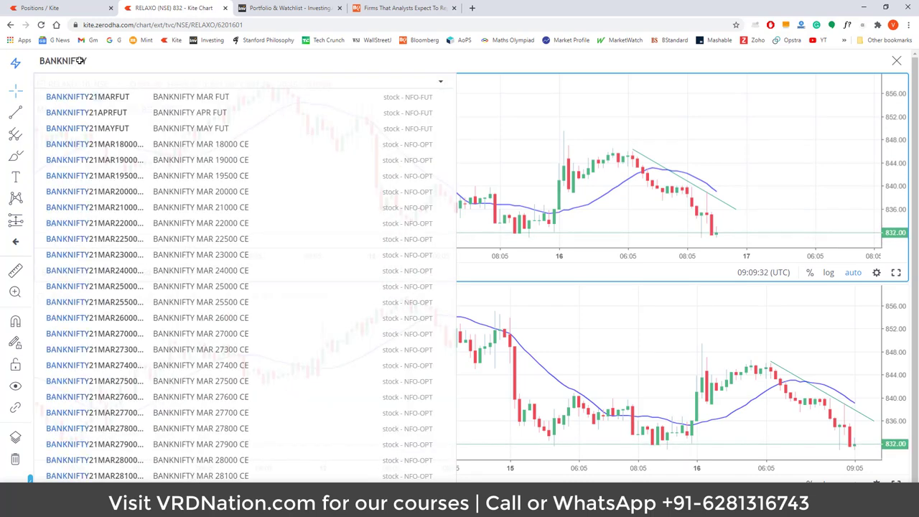
pyautogui.click(91, 97)
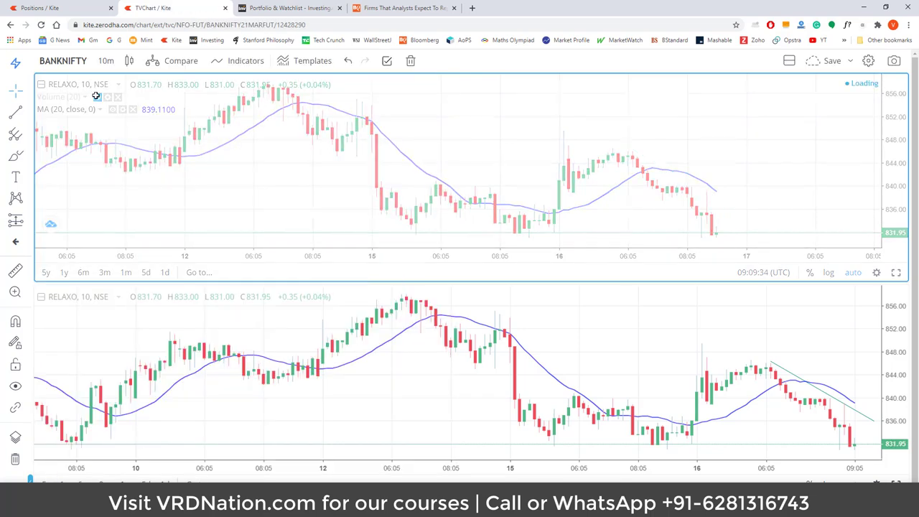
# Step: Load the NIFTY 50 index in the lower chart
pyautogui.click(255, 386)
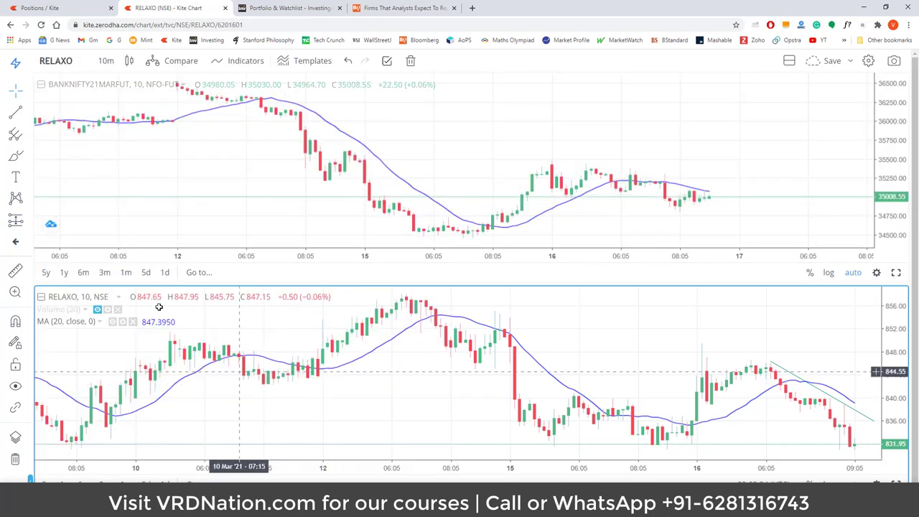
pyautogui.click(64, 60)
pyautogui.write('NIFTY')
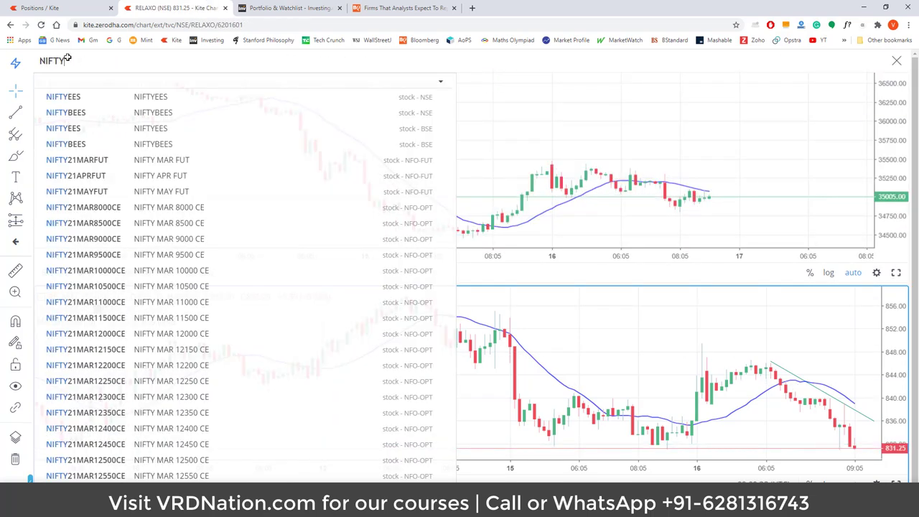
pyautogui.write(' 50')
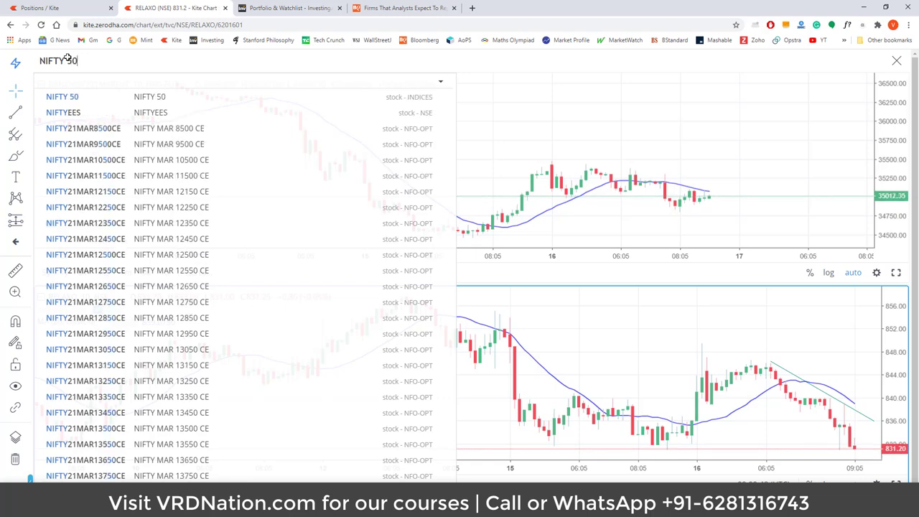
pyautogui.click(84, 94)
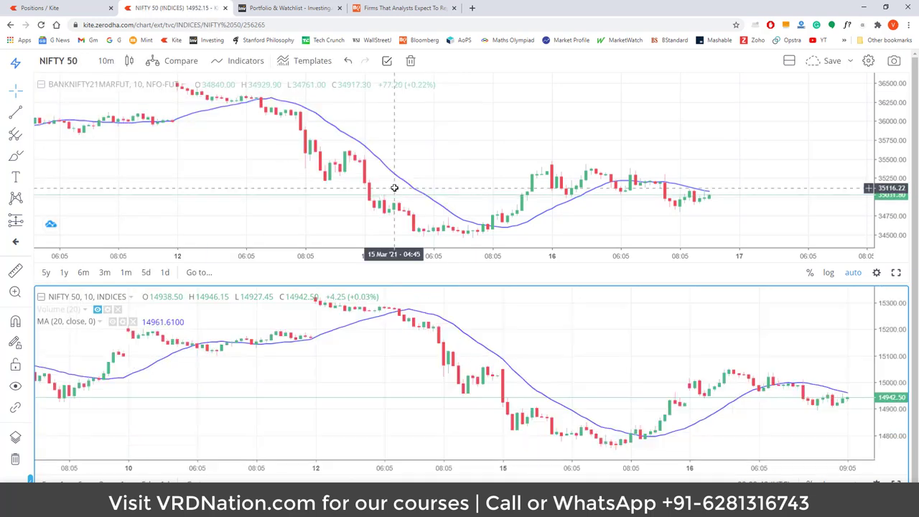
pyautogui.moveTo(676, 367); pyautogui.dragTo(556, 369)
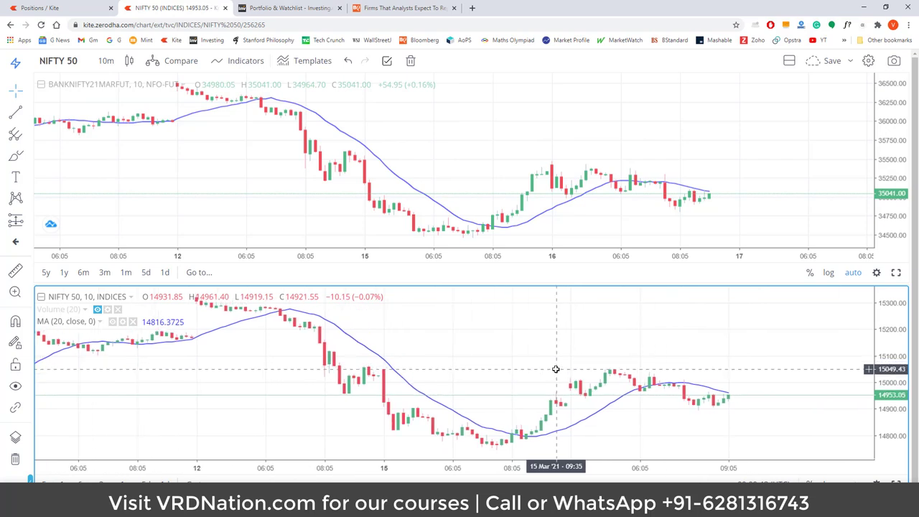
# Step: Examine the open and executed orders in the main Kite tab, and return to the two-chart layout
pyautogui.click(279, 123)
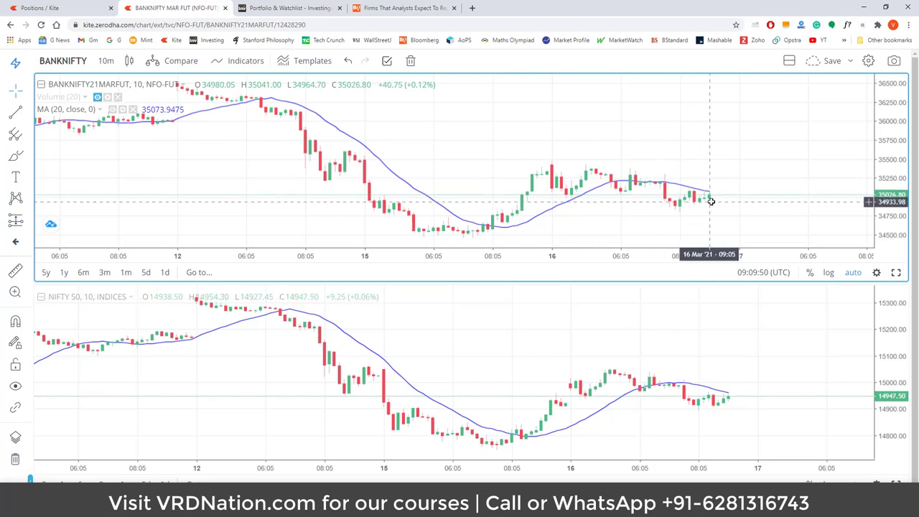
pyautogui.hotkey('ctrl', 'shift', 'Tab')
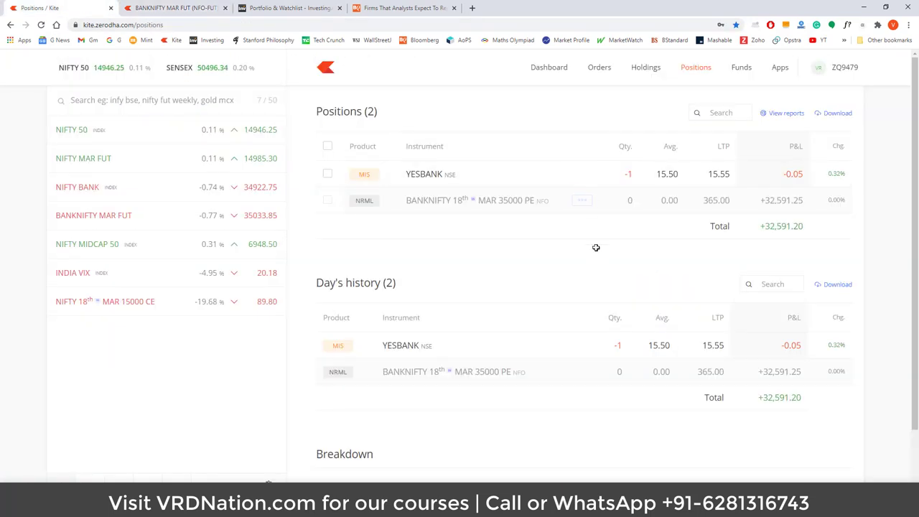
pyautogui.click(599, 67)
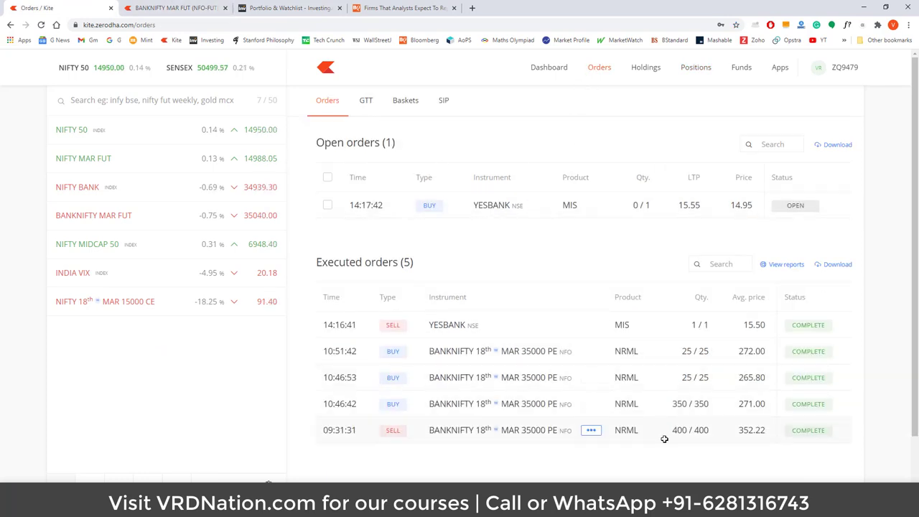
pyautogui.click(185, 7)
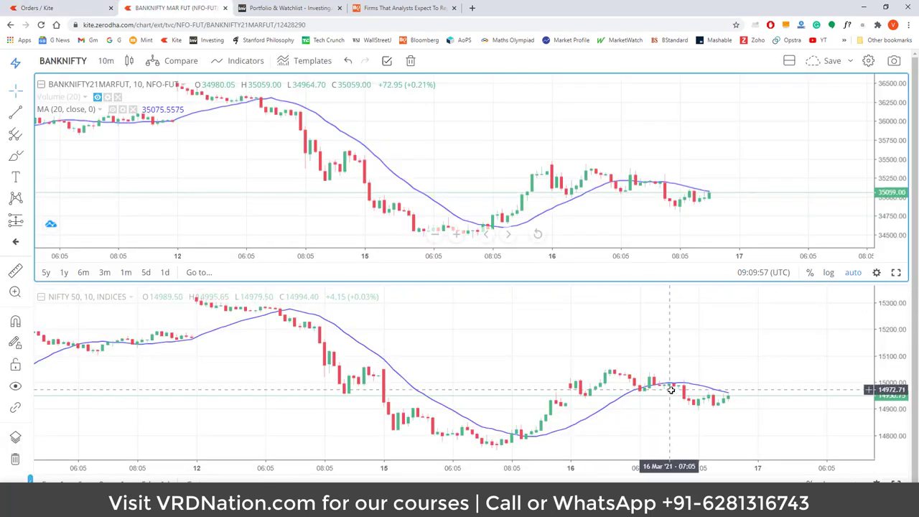
pyautogui.click(713, 429)
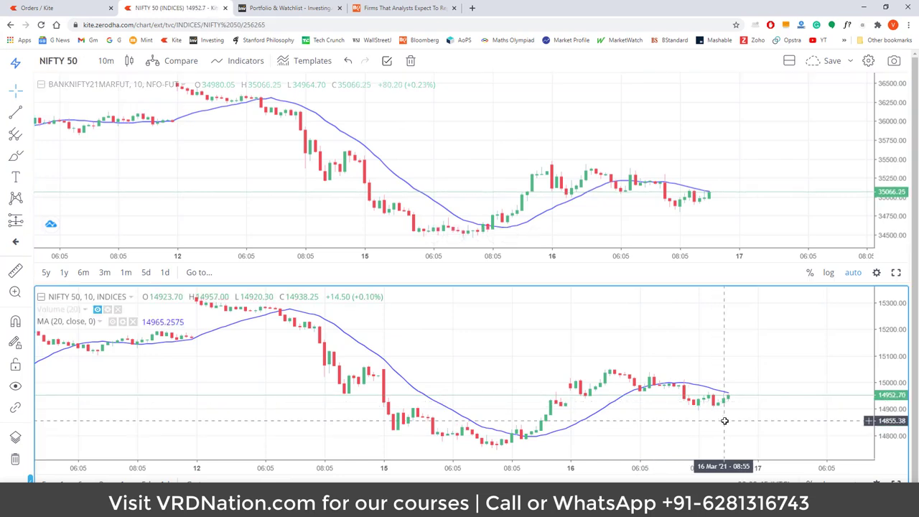
pyautogui.scroll(1, 707, 415)
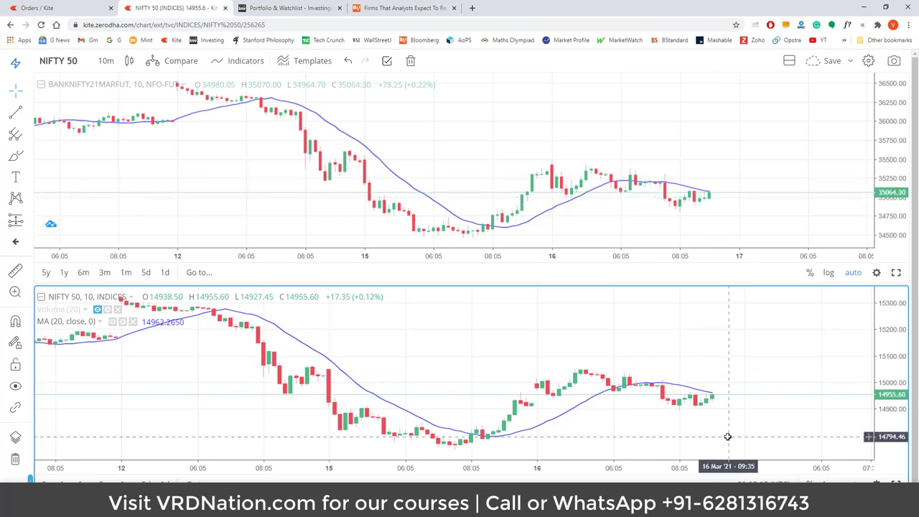
pyautogui.click(789, 60)
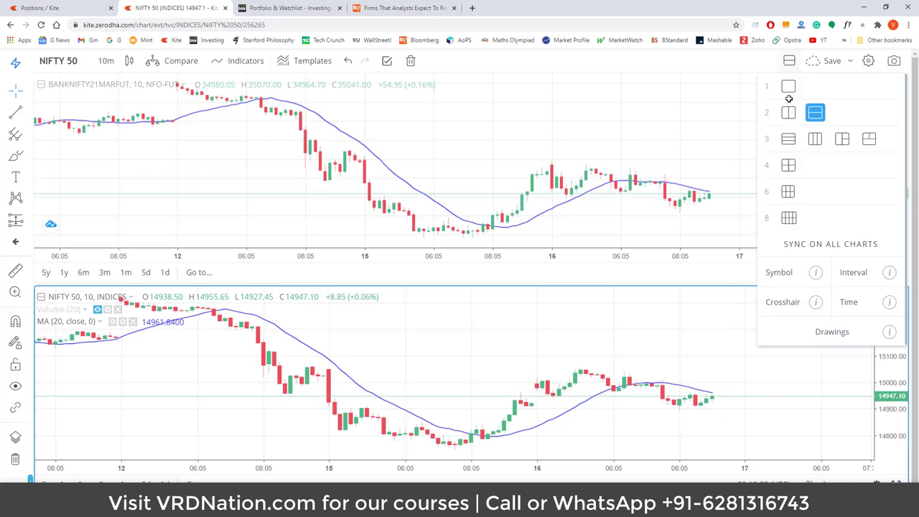
pyautogui.click(304, 197)
# Step: Open the NIFTY MIDCAP 50 chart from the main Kite watchlist and pop it out into a separate browser window on another screen
pyautogui.click(33, 4)
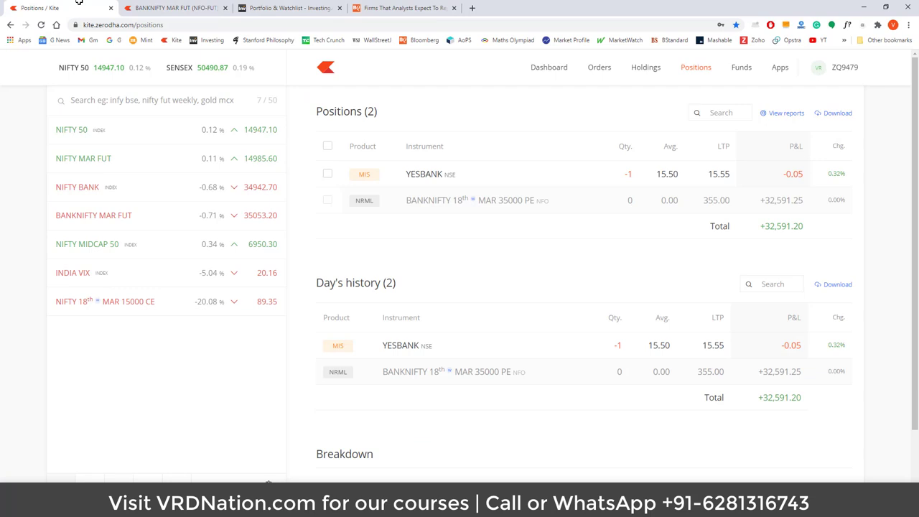
pyautogui.moveTo(213, 275)
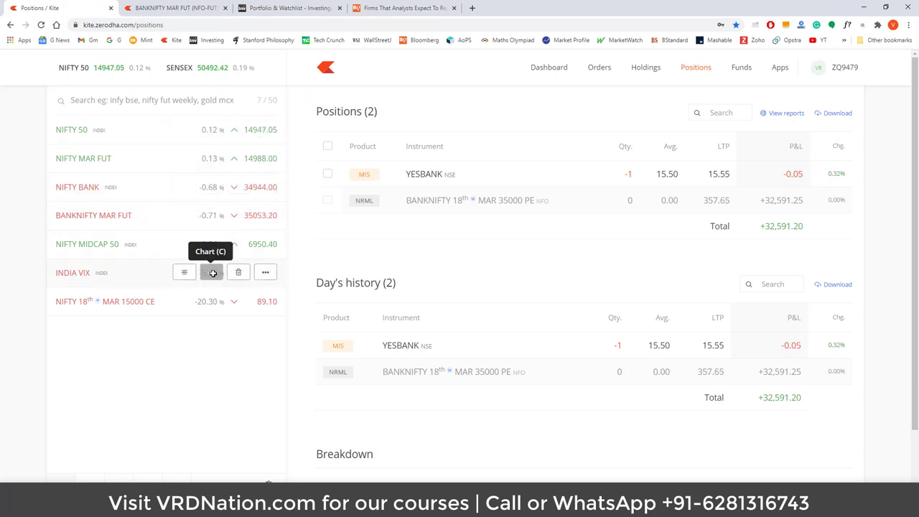
pyautogui.click(211, 244)
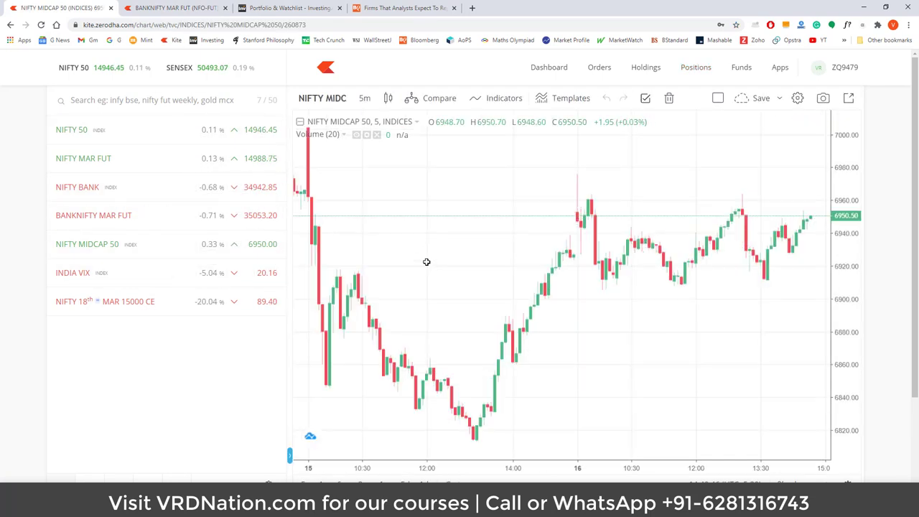
pyautogui.click(849, 98)
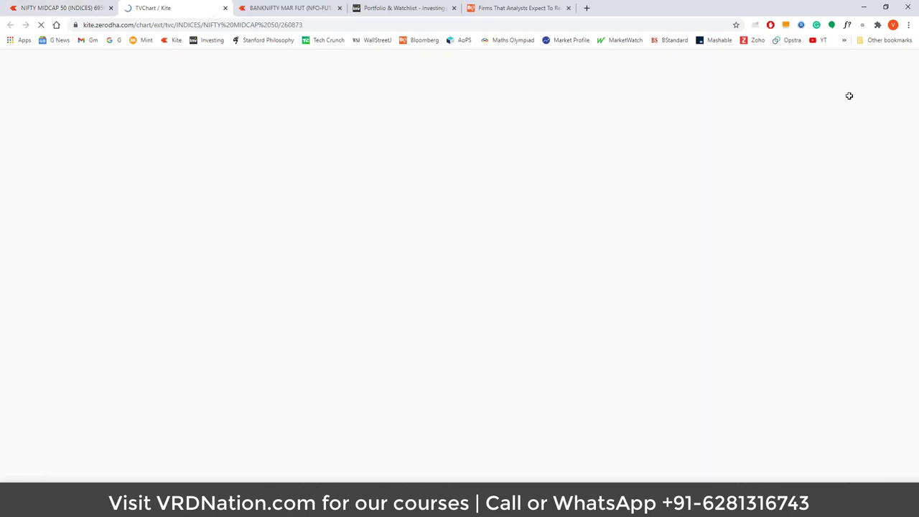
pyautogui.moveTo(142, 7); pyautogui.dragTo(918, 163)
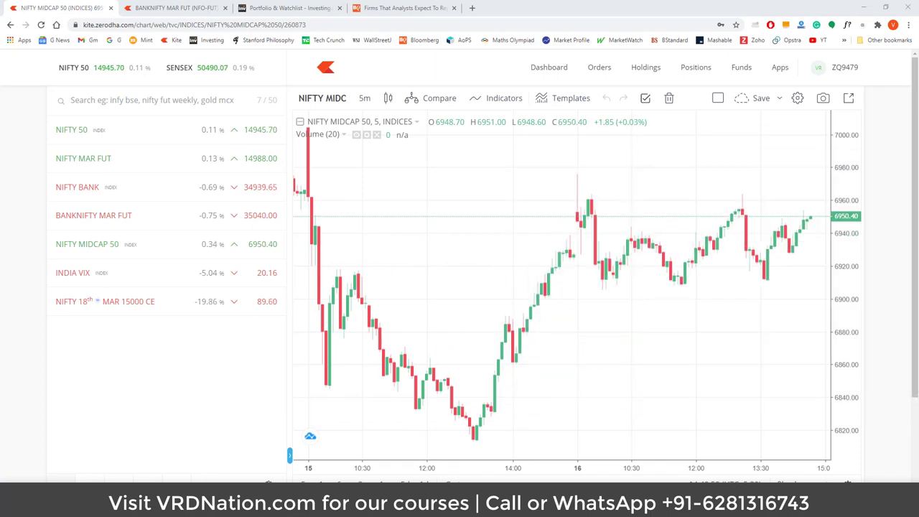
# Step: Bring the popped-out NIFTY MIDCAP 50 window back over the BANKNIFTY and NIFTY 50 charts at full size, and close it
pyautogui.click(198, 8)
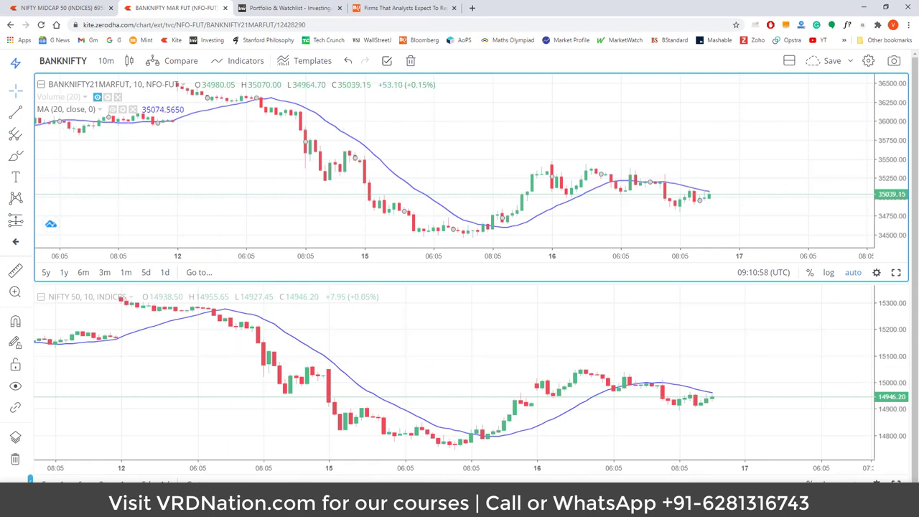
pyautogui.moveTo(918, 127); pyautogui.dragTo(256, 105)
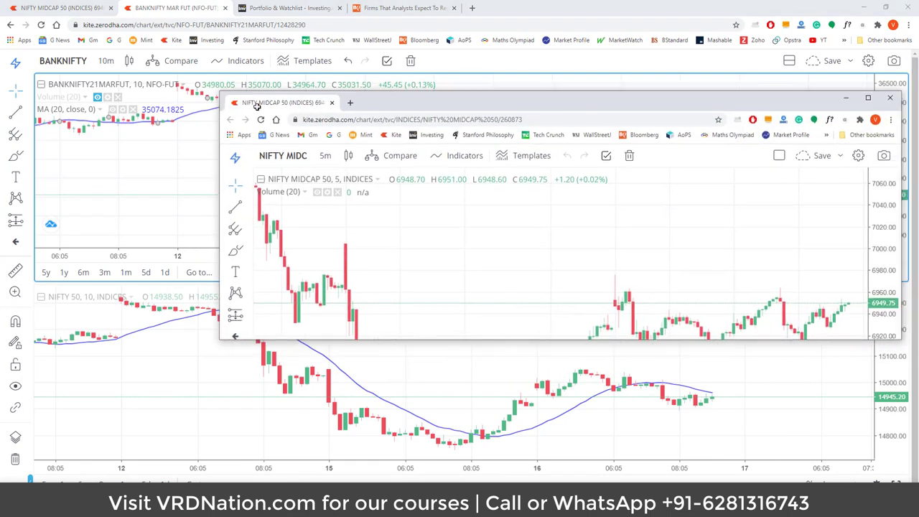
pyautogui.doubleClick(256, 106)
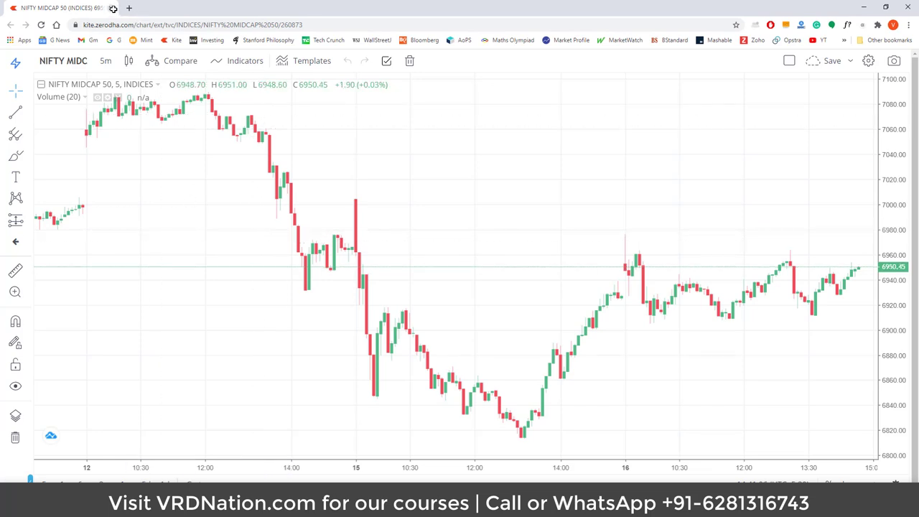
pyautogui.click(112, 8)
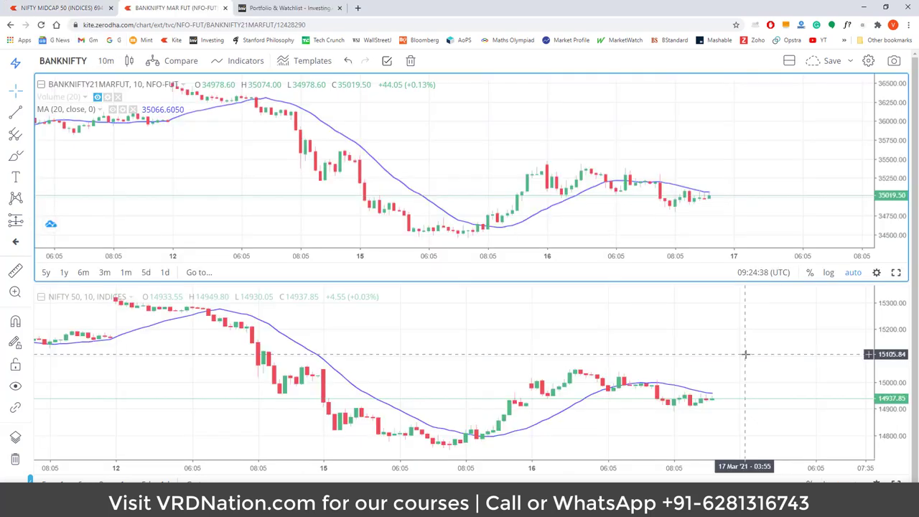
# Step: Save the stacked BANKNIFTY and NIFTY 50 charts as a new chart layout named VRD
pyautogui.click(791, 61)
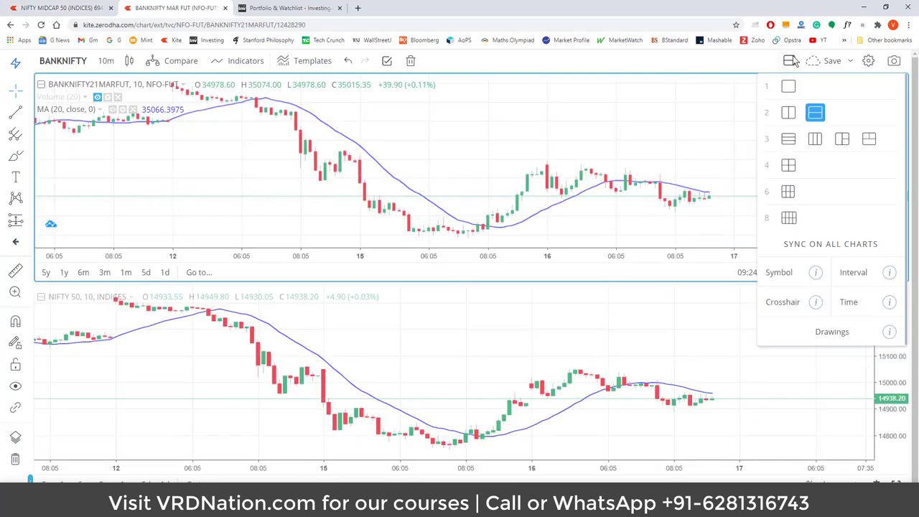
pyautogui.click(788, 139)
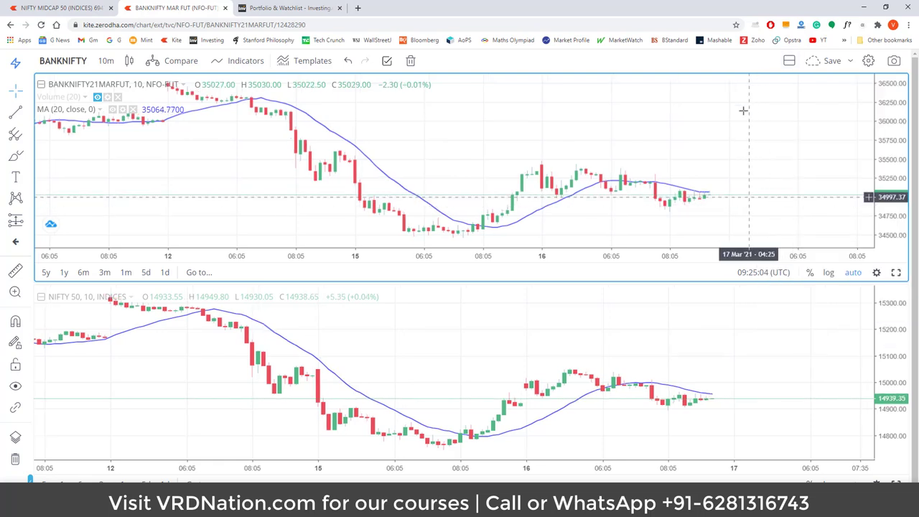
pyautogui.click(851, 62)
pyautogui.click(828, 86)
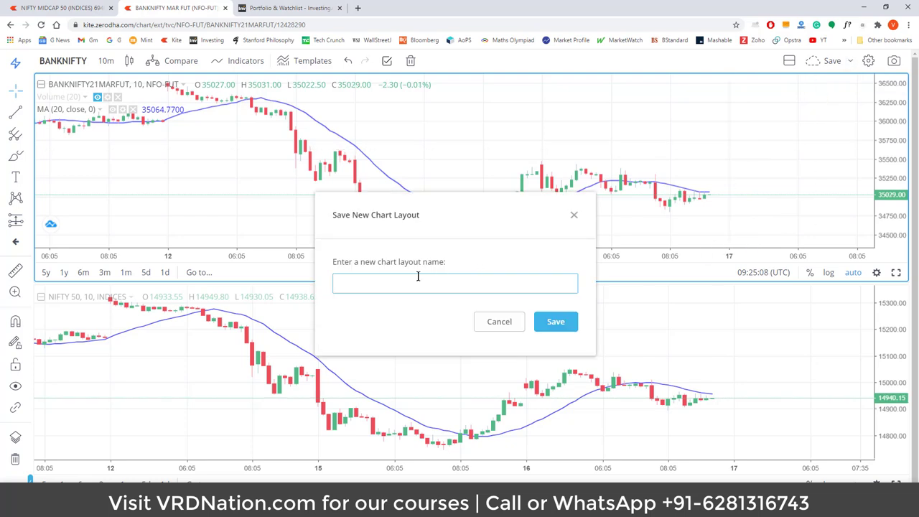
pyautogui.write('VRD')
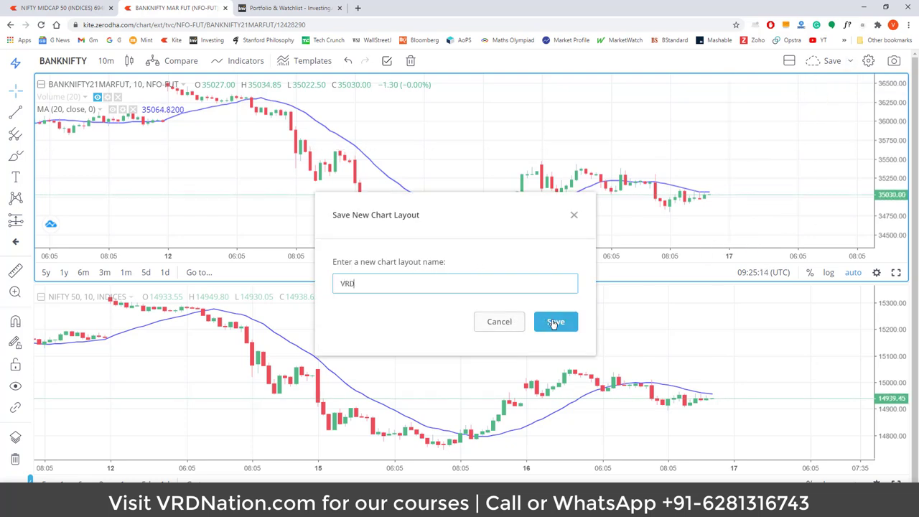
pyautogui.click(553, 322)
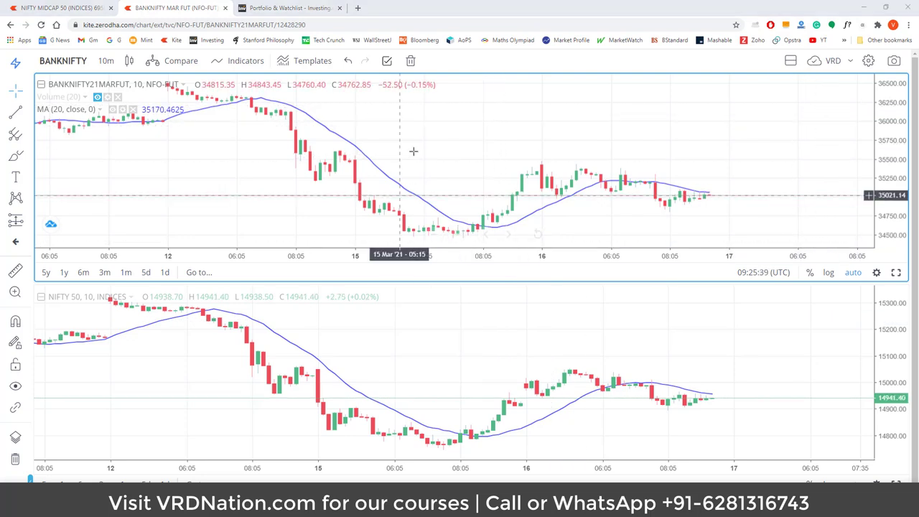
pyautogui.click(815, 62)
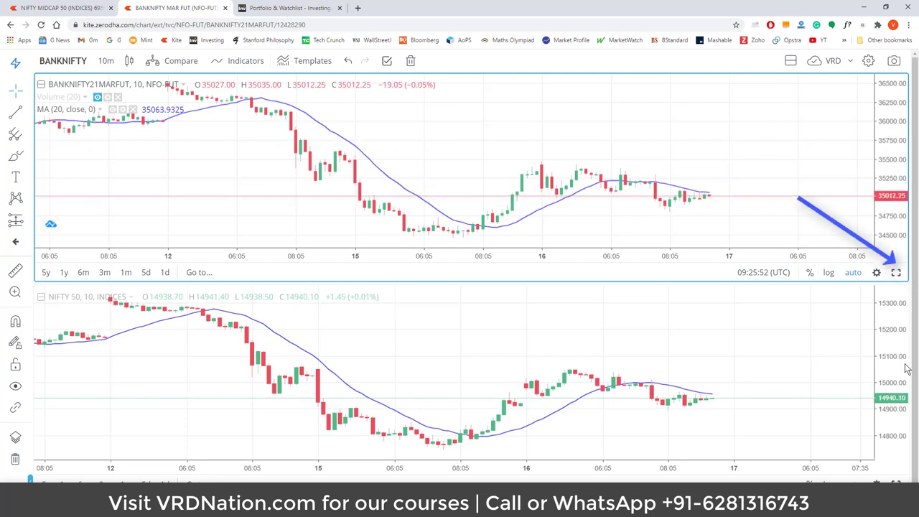
# Step: Maximize the BANKNIFTY chart within the layout and restore the two-chart view
pyautogui.click(896, 274)
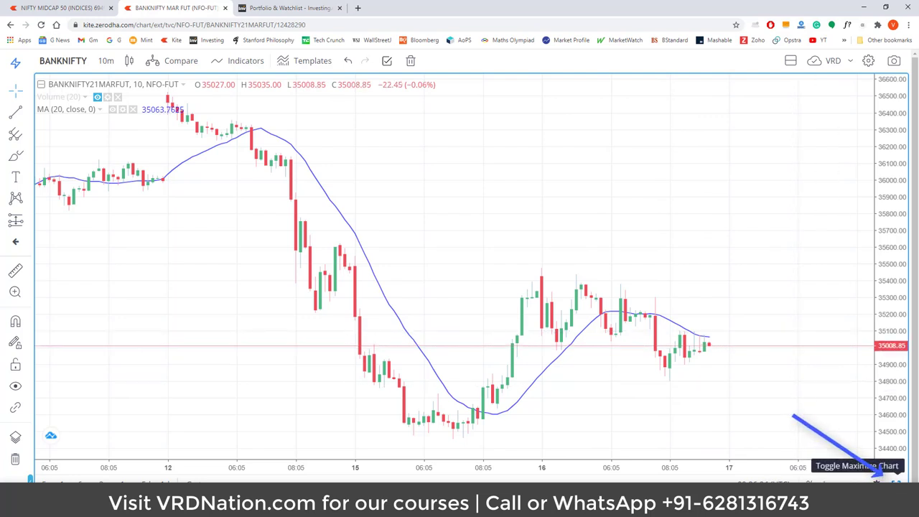
pyautogui.click(896, 481)
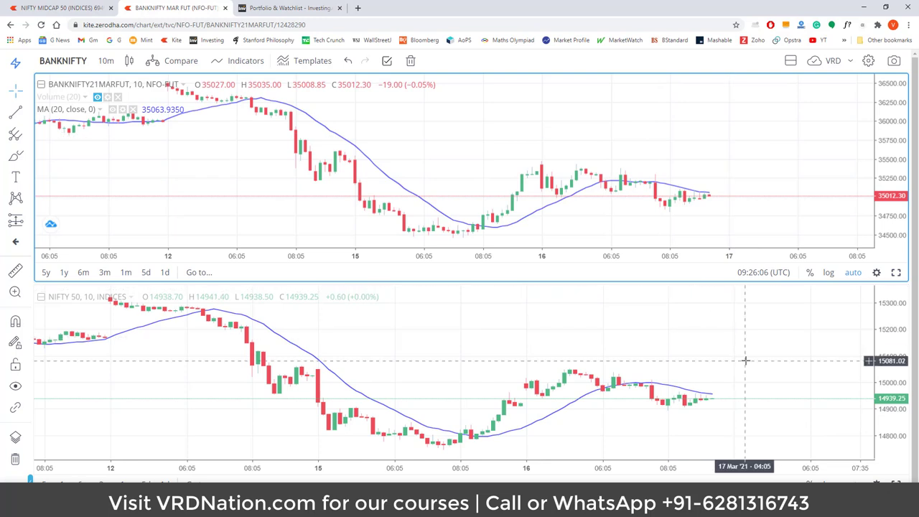
# Step: Maximize the NIFTY 50 chart and restore it, and switch the two-chart view to a single-chart layout
pyautogui.click(895, 481)
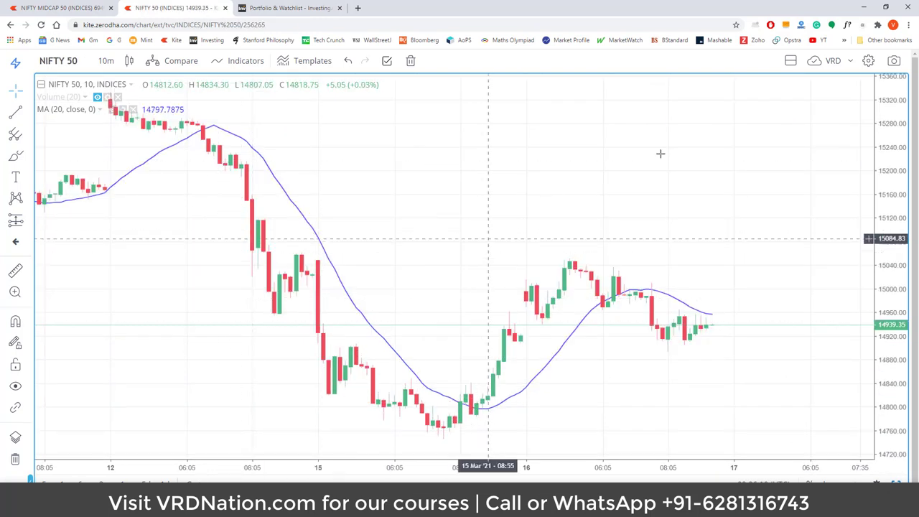
pyautogui.click(896, 481)
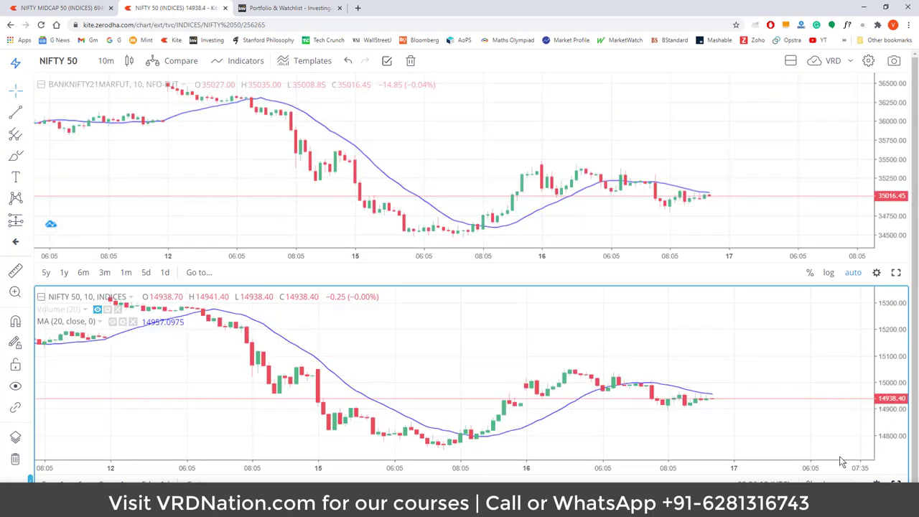
pyautogui.click(711, 216)
pyautogui.click(790, 60)
pyautogui.click(790, 84)
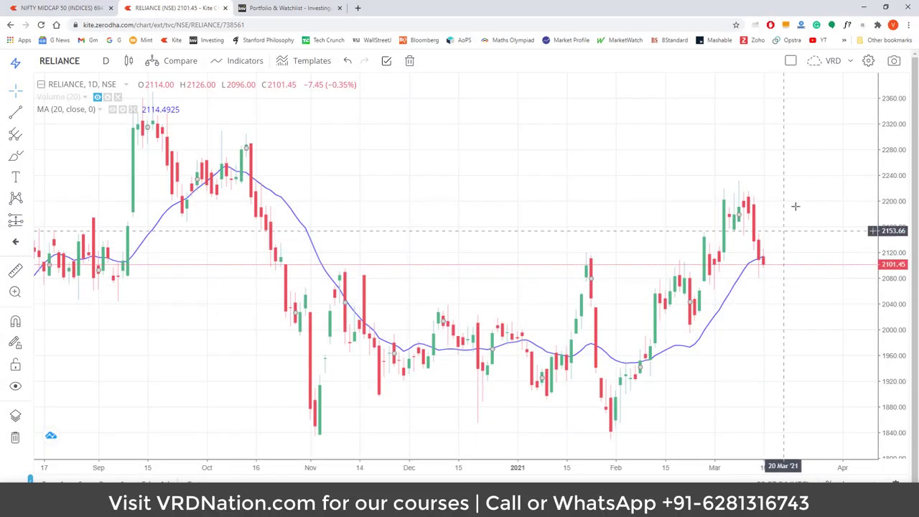
# Step: Open the RELIANCE chart's settings, glance at the Scales options, and move the Style settings dialog aside to uncover the candles
pyautogui.click(868, 61)
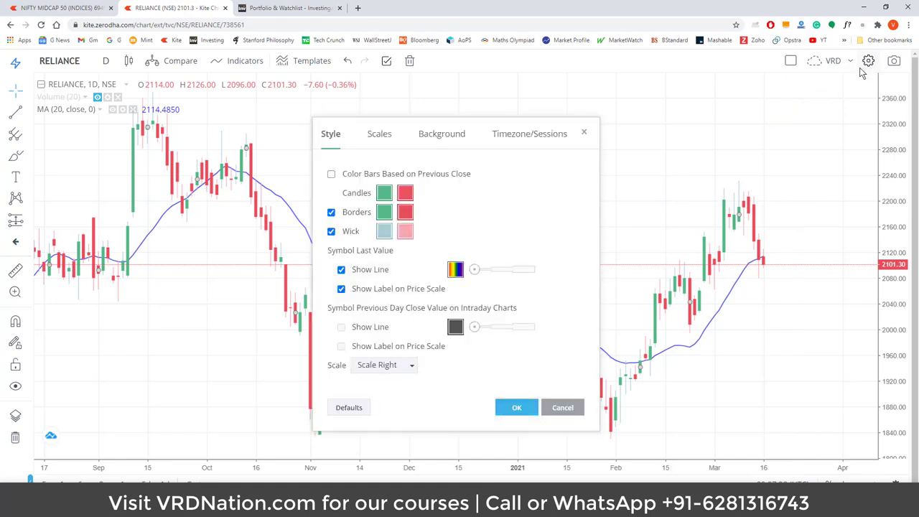
pyautogui.click(375, 135)
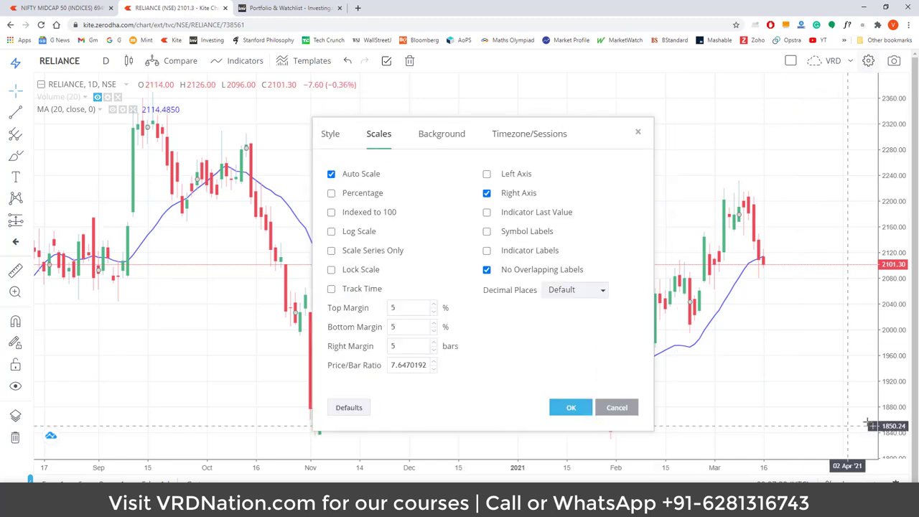
pyautogui.click(332, 135)
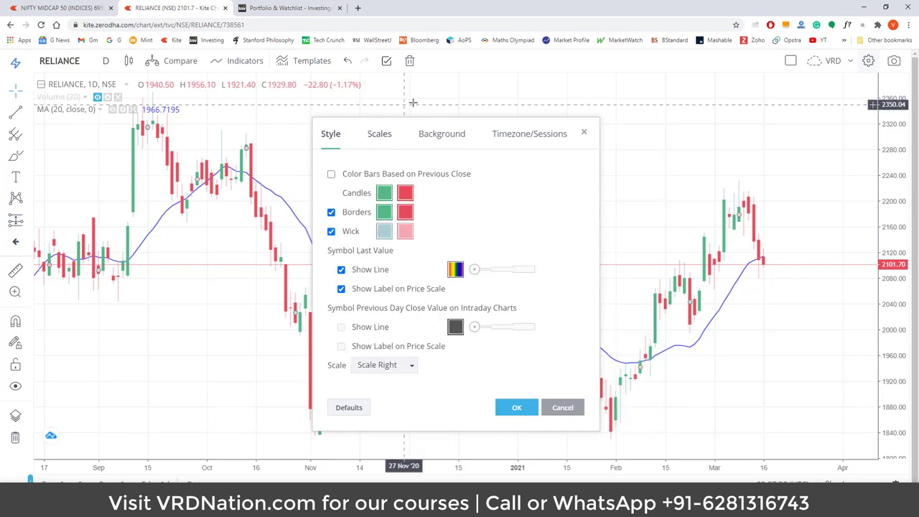
pyautogui.moveTo(421, 131); pyautogui.dragTo(480, 126)
pyautogui.moveTo(582, 113); pyautogui.dragTo(582, 112)
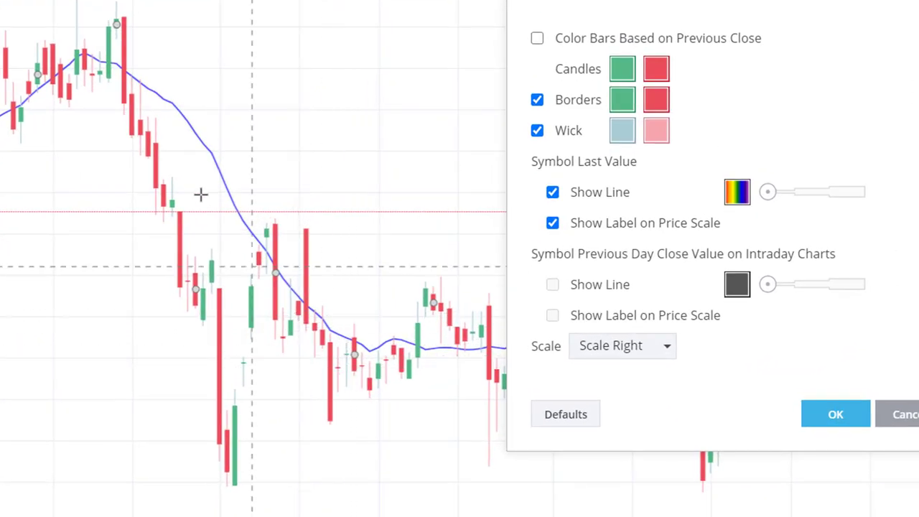
# Step: Toggle Color Bars Based on Previous Close several times to compare the candle colours, leaving it off
pyautogui.click(539, 40)
pyautogui.click(541, 36)
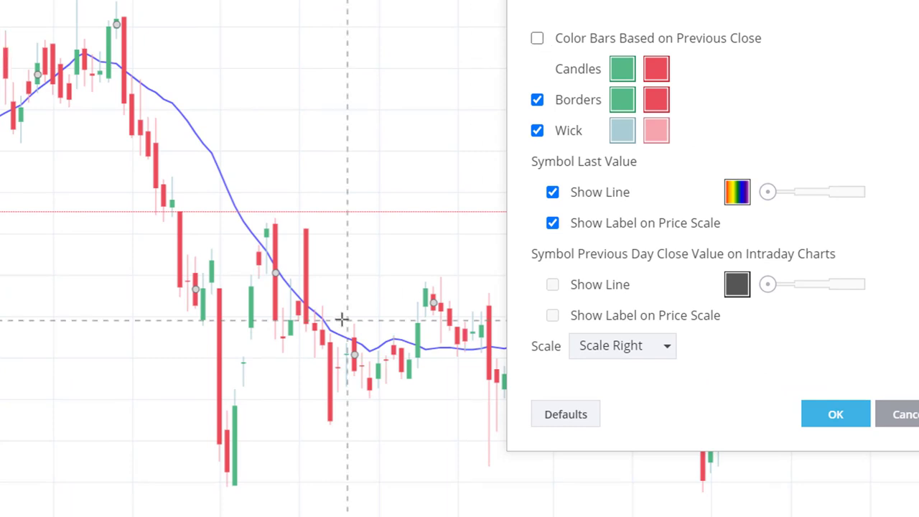
pyautogui.click(538, 39)
pyautogui.click(538, 39)
pyautogui.click(537, 39)
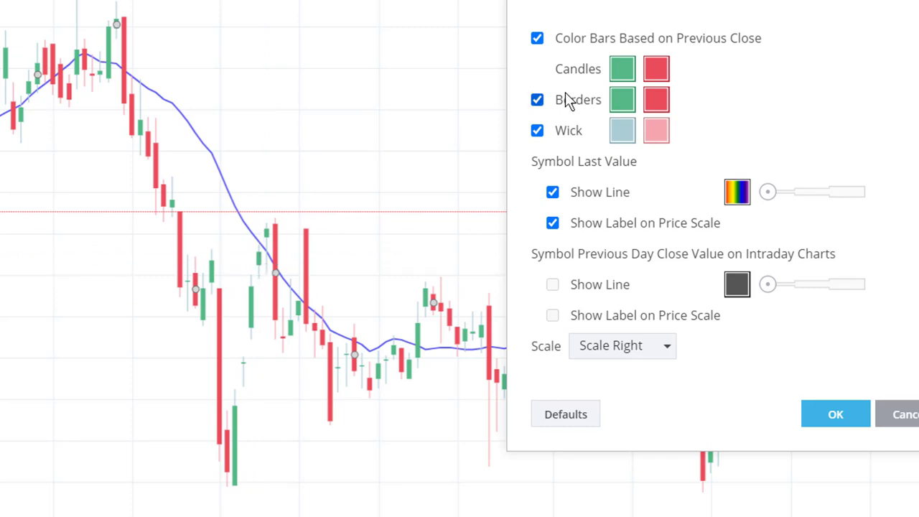
pyautogui.click(538, 39)
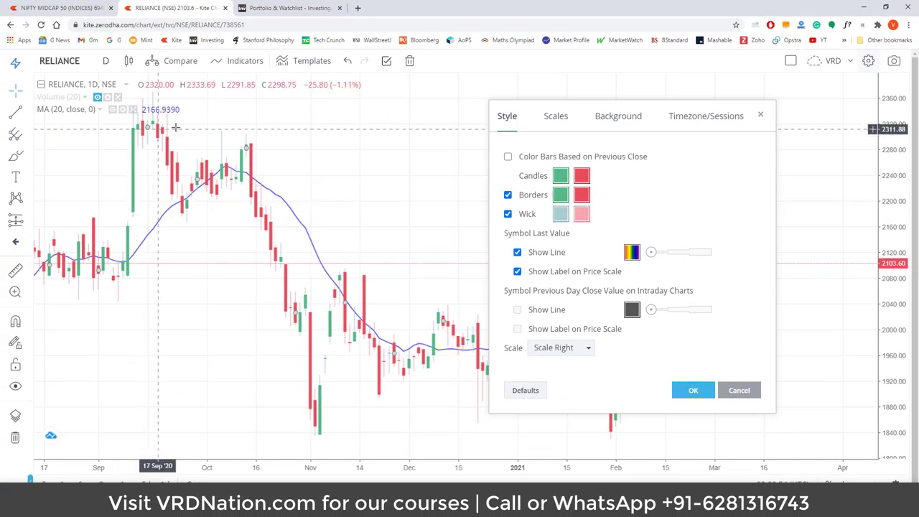
# Step: Set the rising candles' body colour to yellow and the falling candles' body colour to black
pyautogui.click(562, 177)
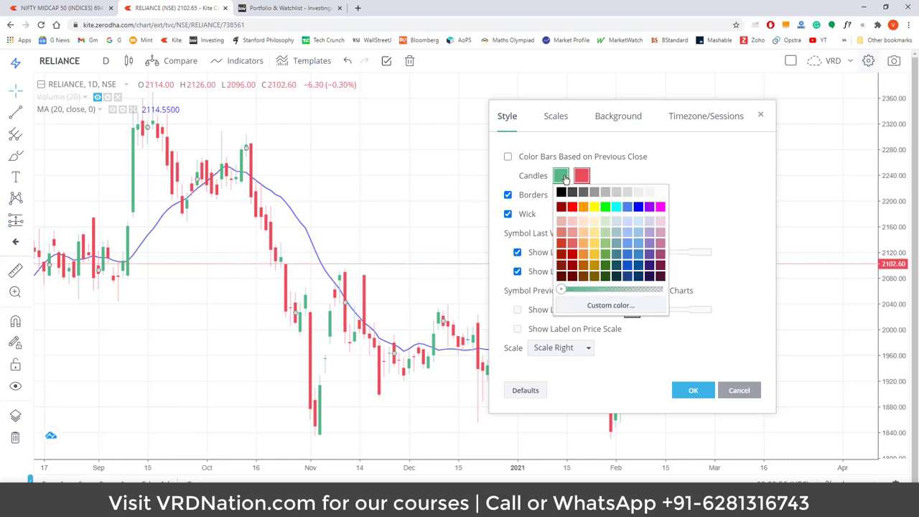
pyautogui.click(594, 207)
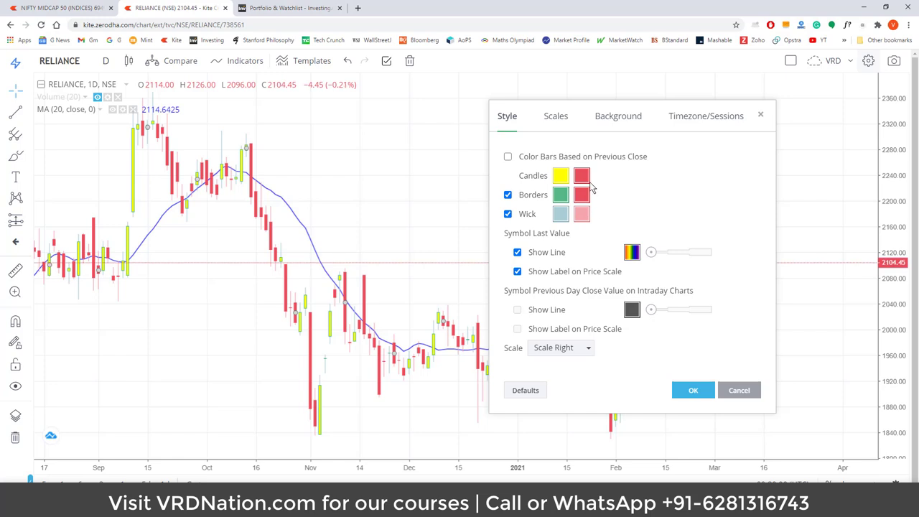
pyautogui.click(585, 177)
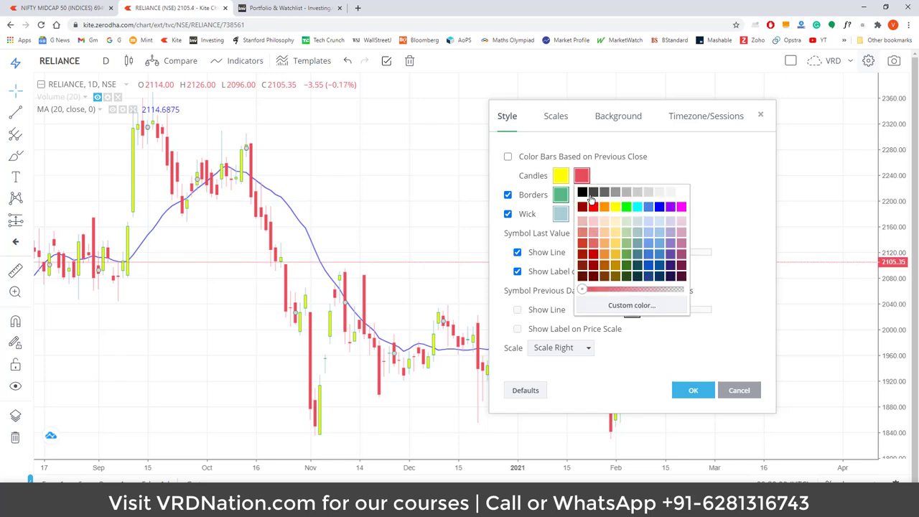
pyautogui.click(582, 192)
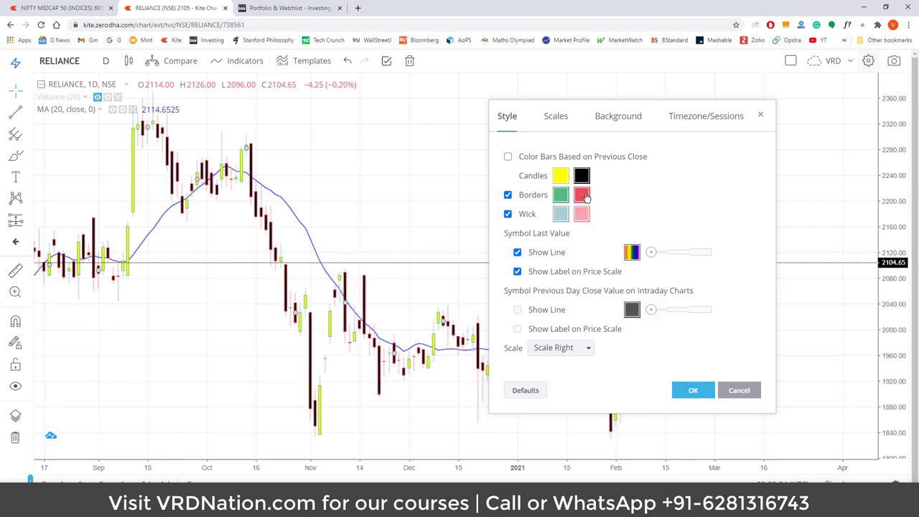
# Step: Compare the candles with and without borders, and set the border colours to yellow for rising and black for falling candles
pyautogui.click(508, 195)
pyautogui.click(506, 196)
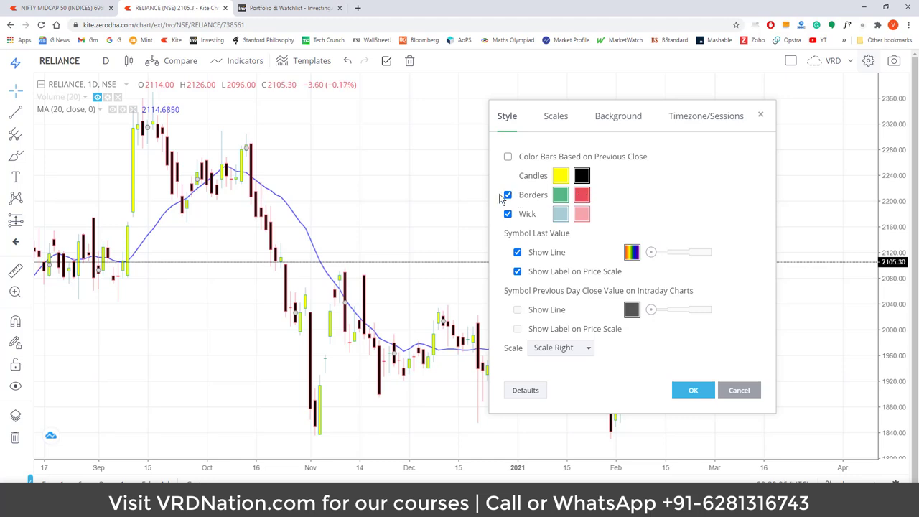
pyautogui.click(508, 195)
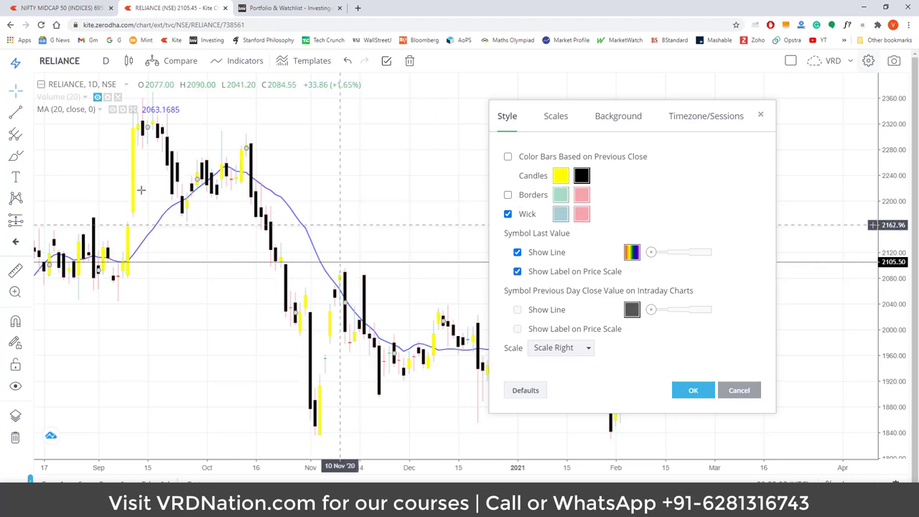
pyautogui.click(509, 196)
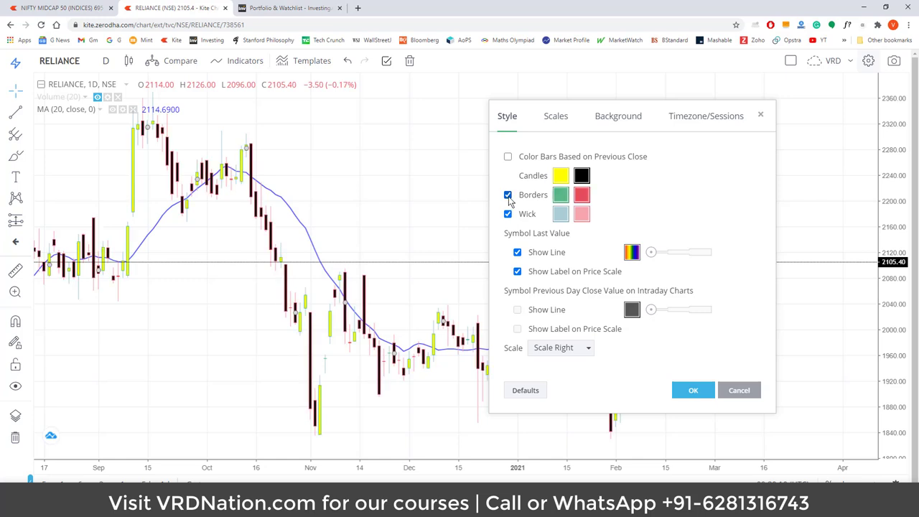
pyautogui.click(561, 197)
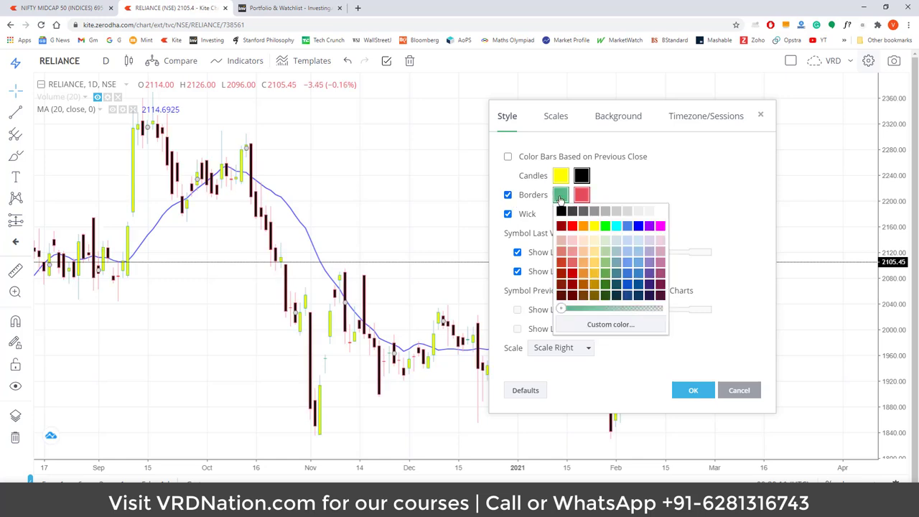
pyautogui.click(594, 227)
pyautogui.click(561, 214)
pyautogui.click(584, 212)
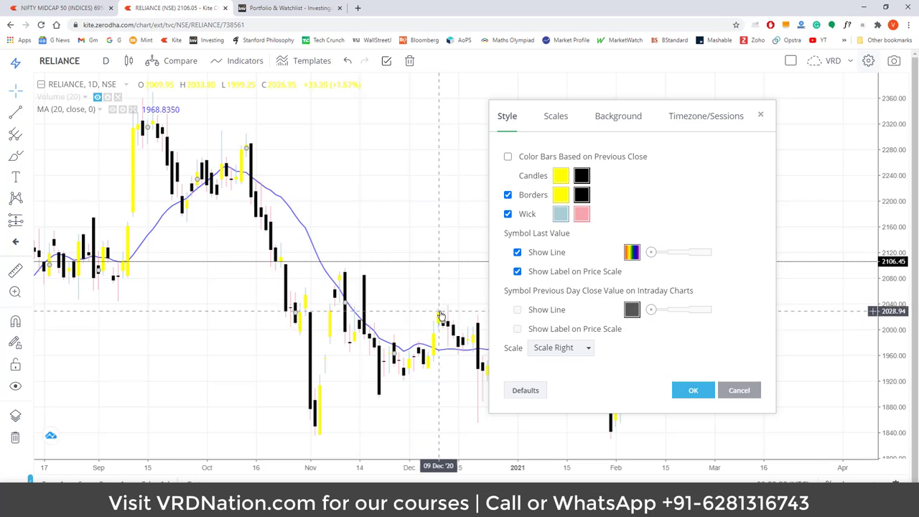
# Step: Compare the candles with and without wicks, and set the wick colours to bright green for rising and red for falling candles
pyautogui.scroll(2, 341, 316)
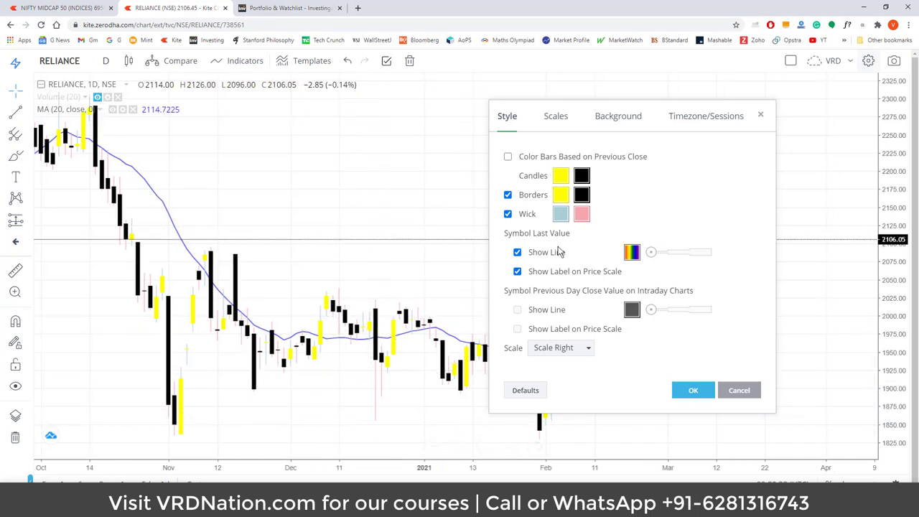
pyautogui.click(508, 216)
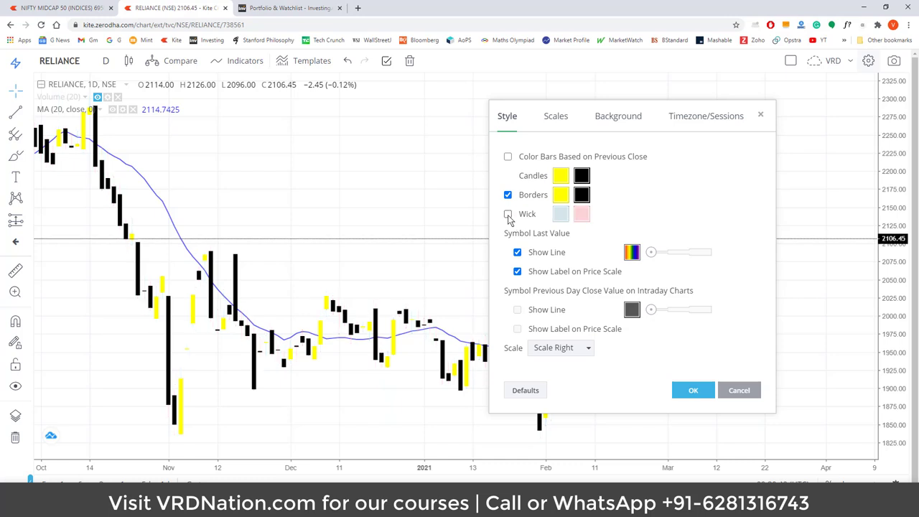
pyautogui.click(508, 217)
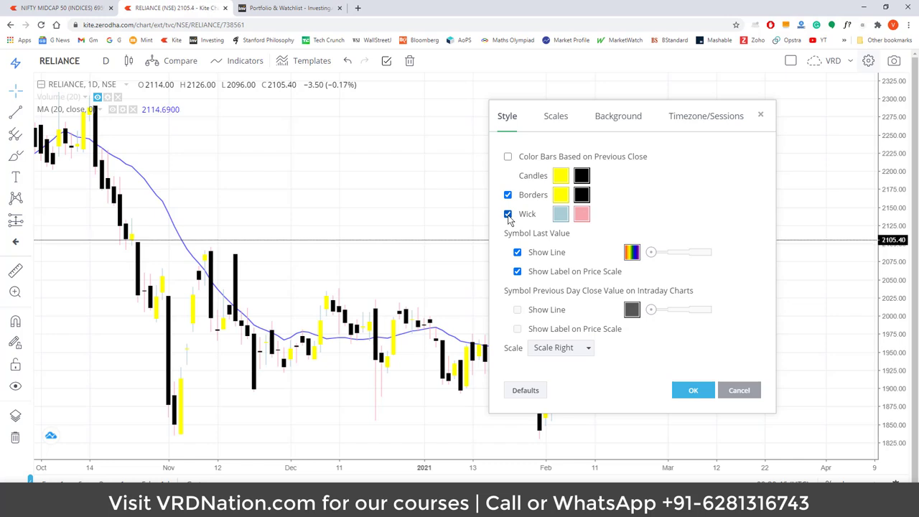
pyautogui.click(564, 219)
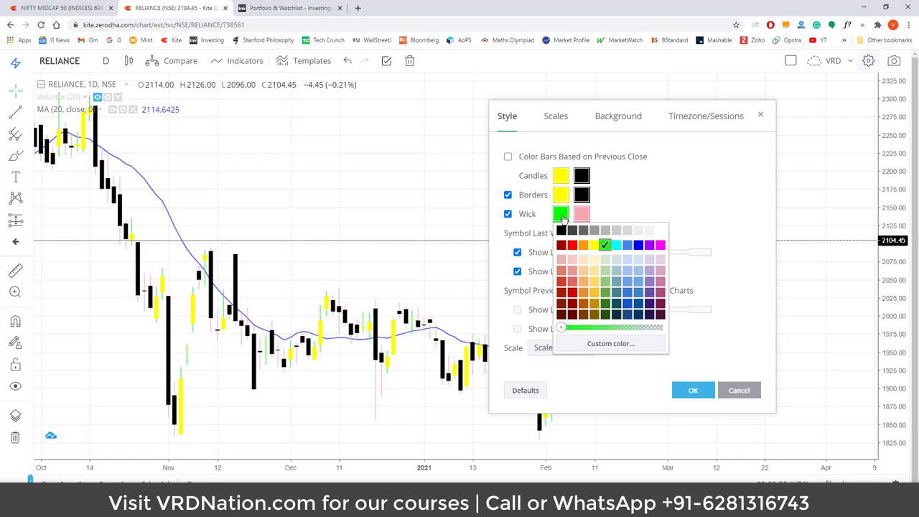
pyautogui.click(582, 214)
pyautogui.click(595, 245)
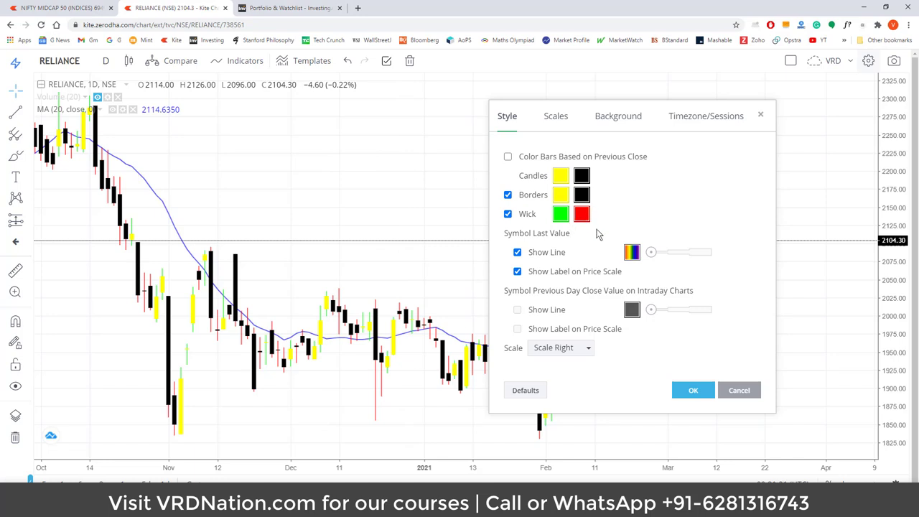
# Step: Toggle the Symbol Last Value line off and on, and set it to the greatest thickness
pyautogui.moveTo(574, 106); pyautogui.dragTo(468, 108)
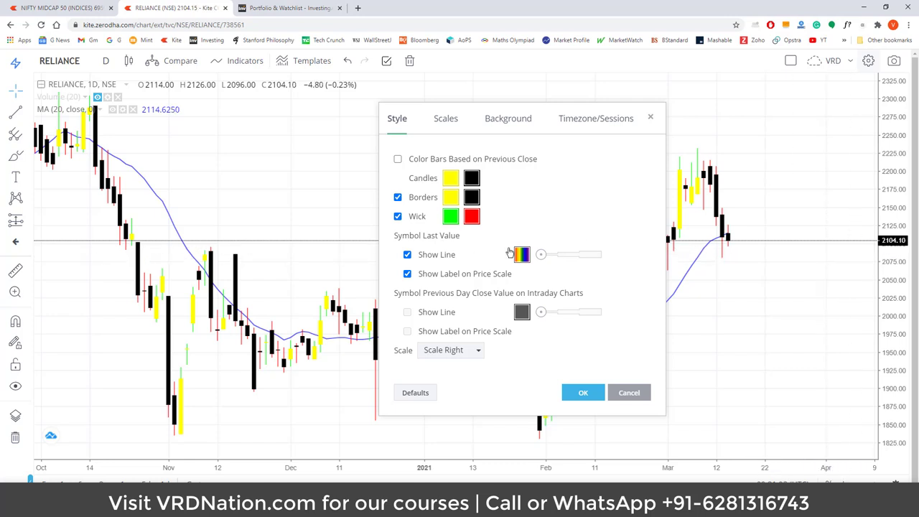
pyautogui.click(407, 255)
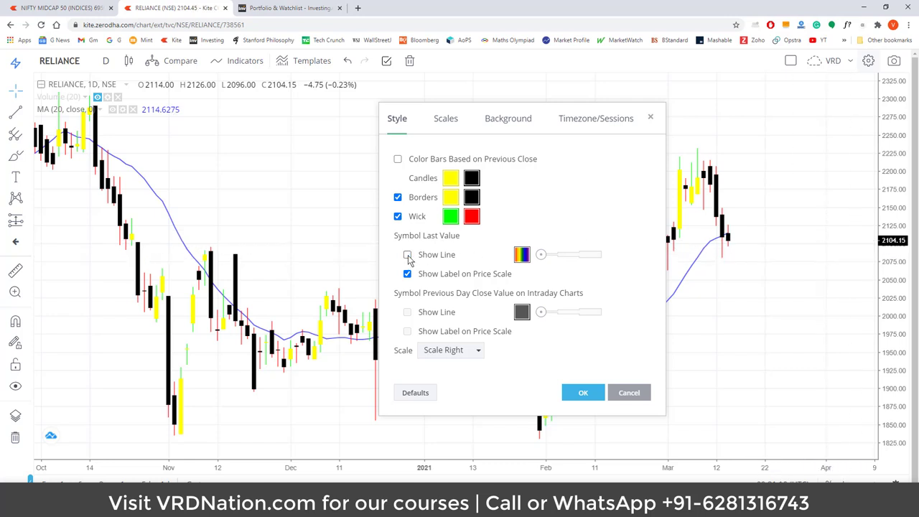
pyautogui.click(408, 255)
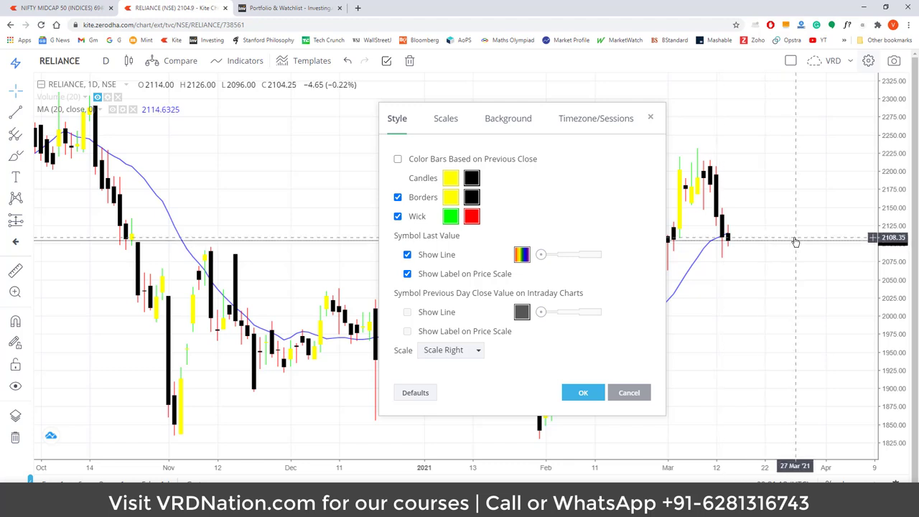
pyautogui.click(406, 256)
pyautogui.click(407, 255)
pyautogui.moveTo(554, 259); pyautogui.dragTo(598, 262)
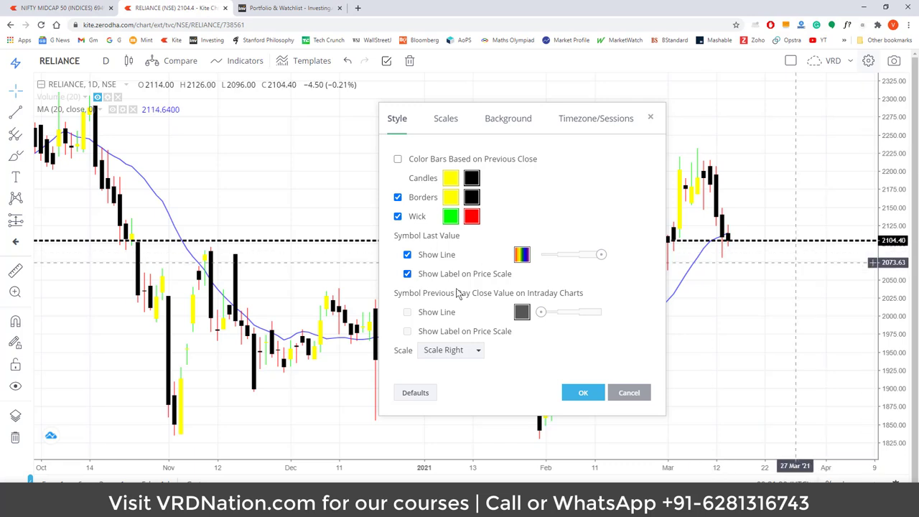
# Step: Toggle the last-value label on the price scale off and on, and switch the scale to Scale Left and back to Scale Right
pyautogui.click(407, 275)
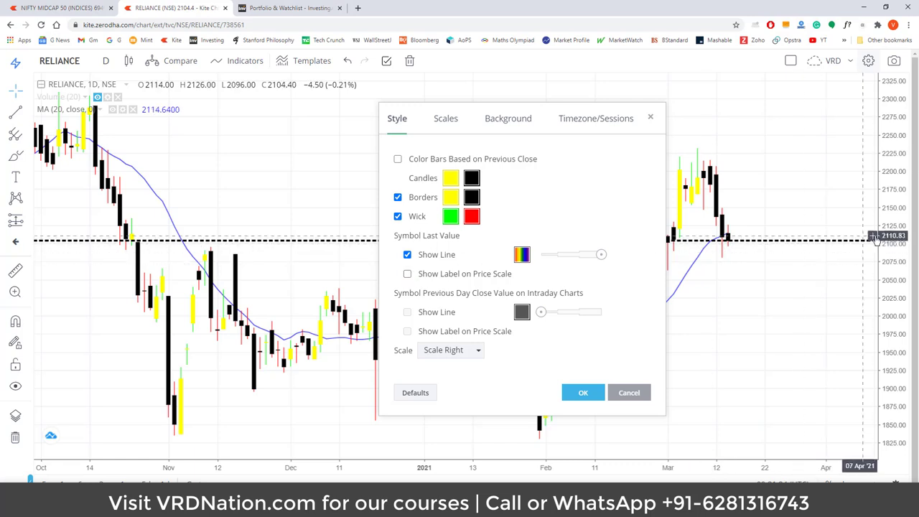
pyautogui.click(407, 274)
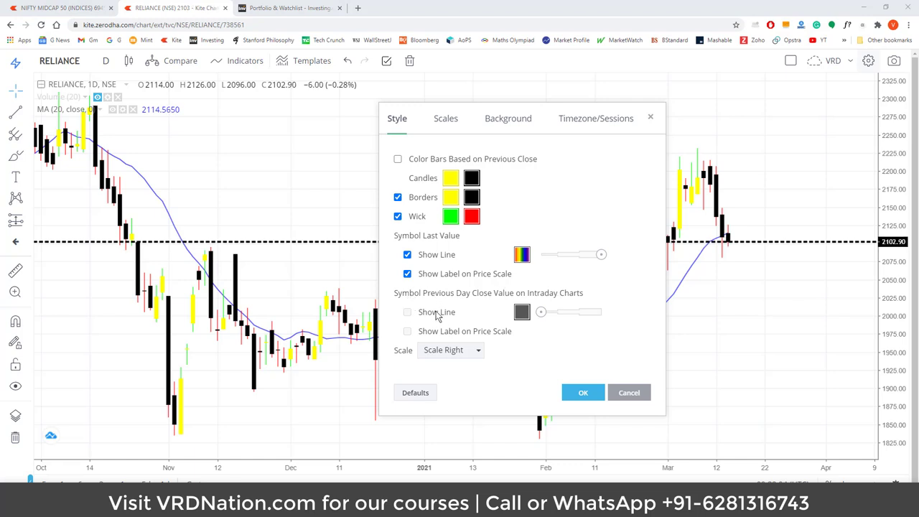
pyautogui.click(454, 351)
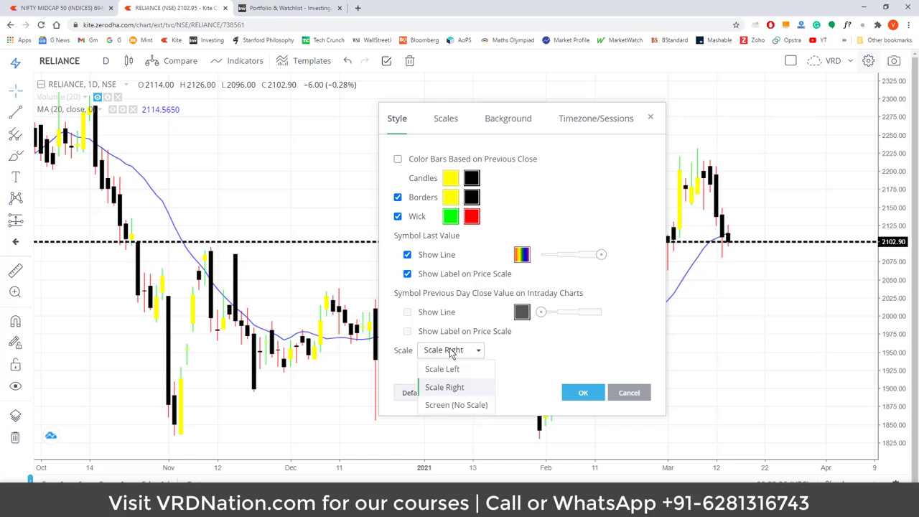
pyautogui.click(451, 369)
pyautogui.click(453, 351)
pyautogui.click(445, 387)
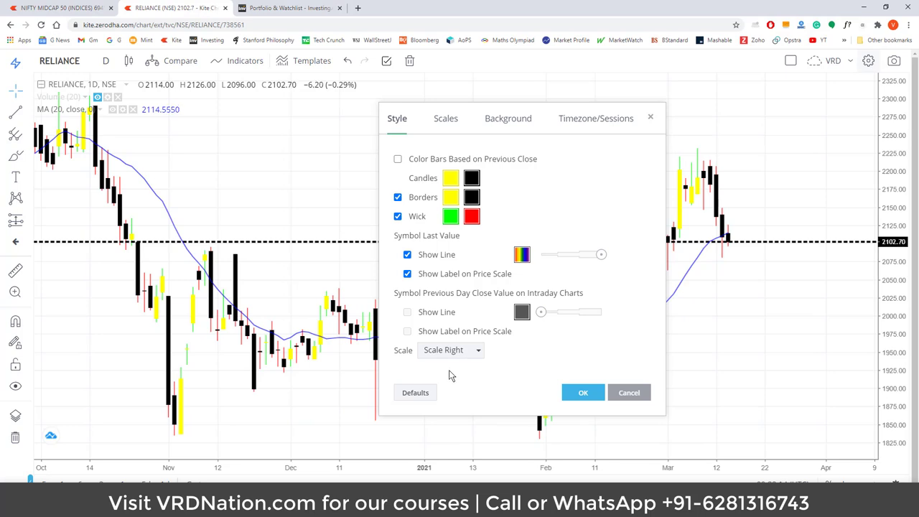
# Step: Restore the default Style settings, and look through the chart's Scales and Background settings
pyautogui.click(417, 397)
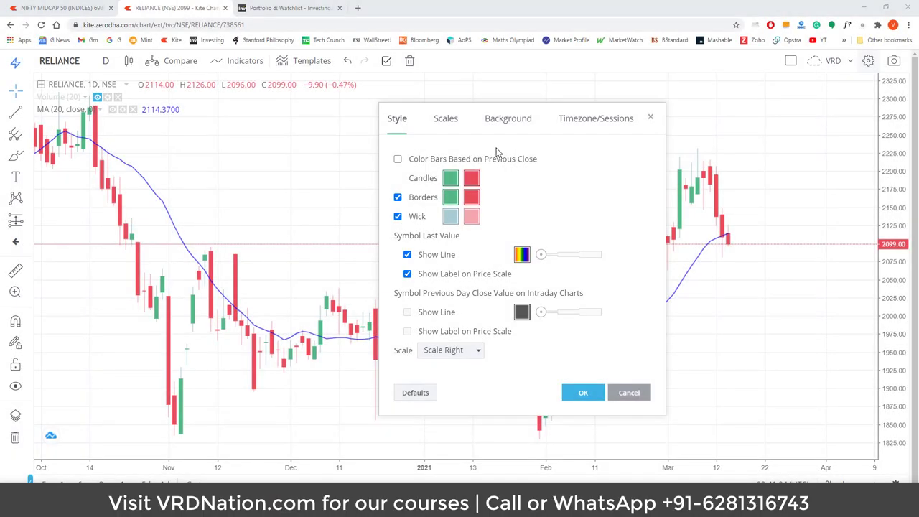
pyautogui.click(447, 121)
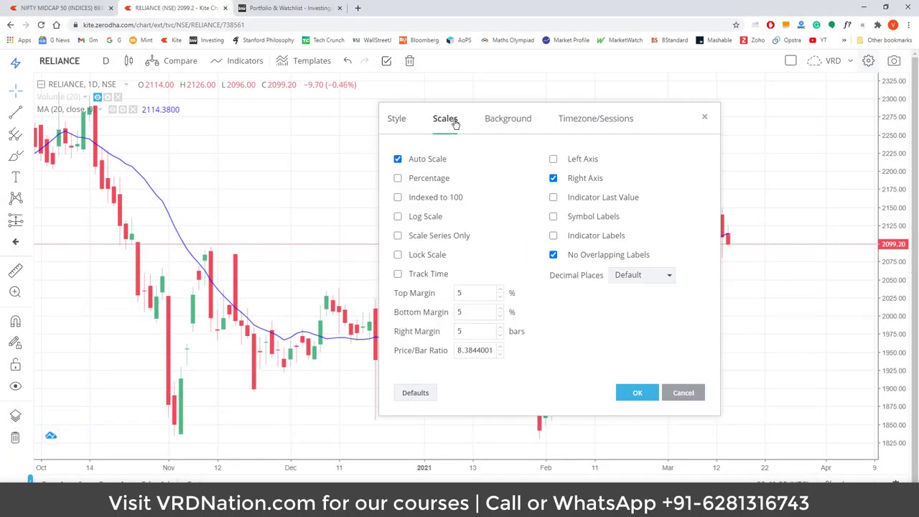
pyautogui.click(511, 127)
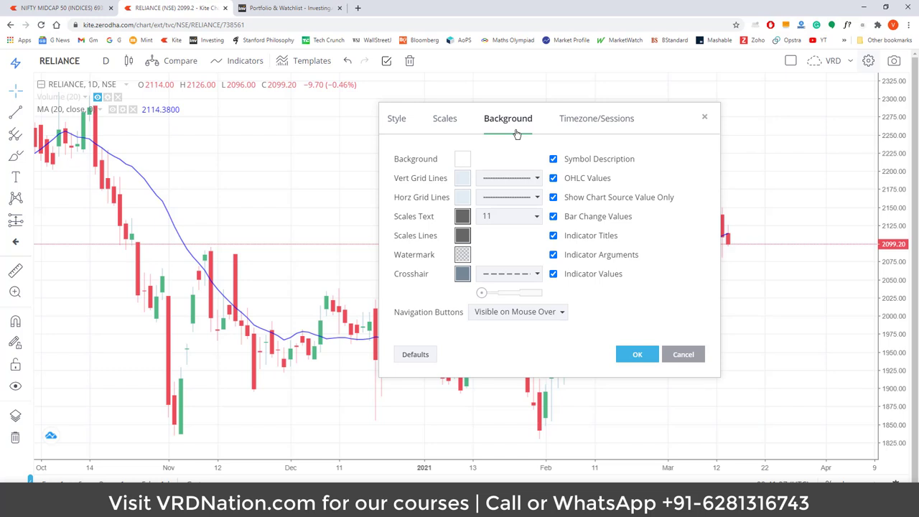
# Step: Try a black chart background with the existing grid lines, and restore the white background
pyautogui.click(462, 159)
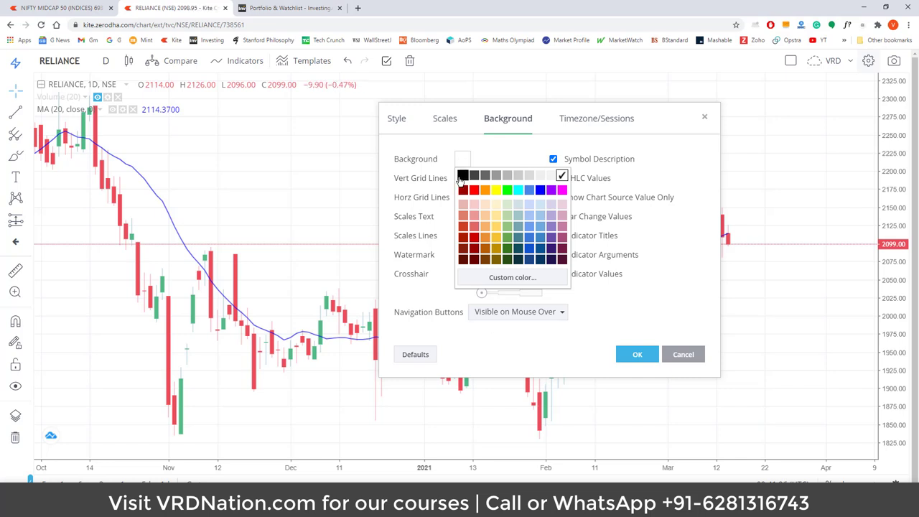
pyautogui.click(461, 176)
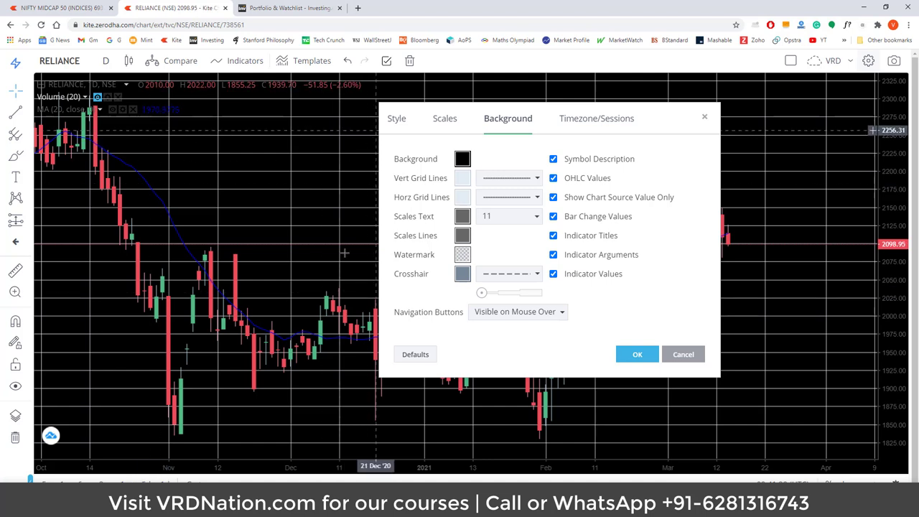
pyautogui.click(463, 178)
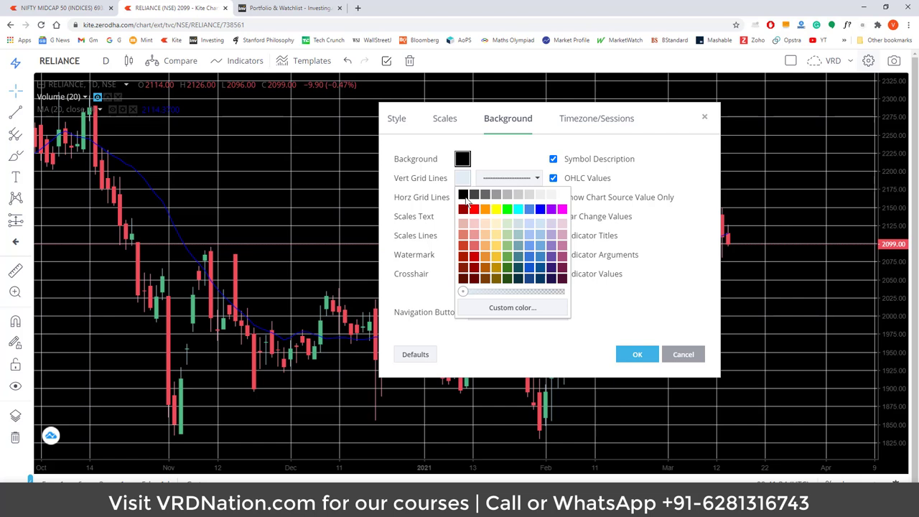
pyautogui.click(428, 192)
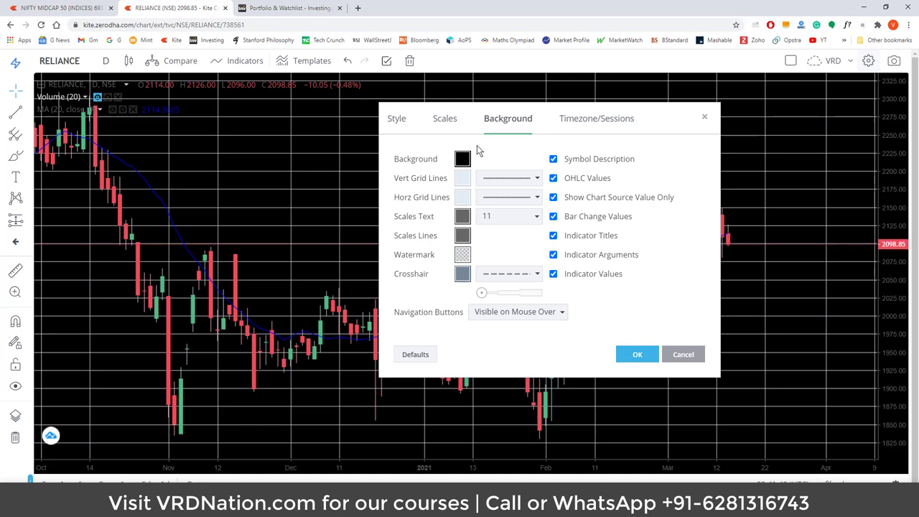
pyautogui.click(462, 161)
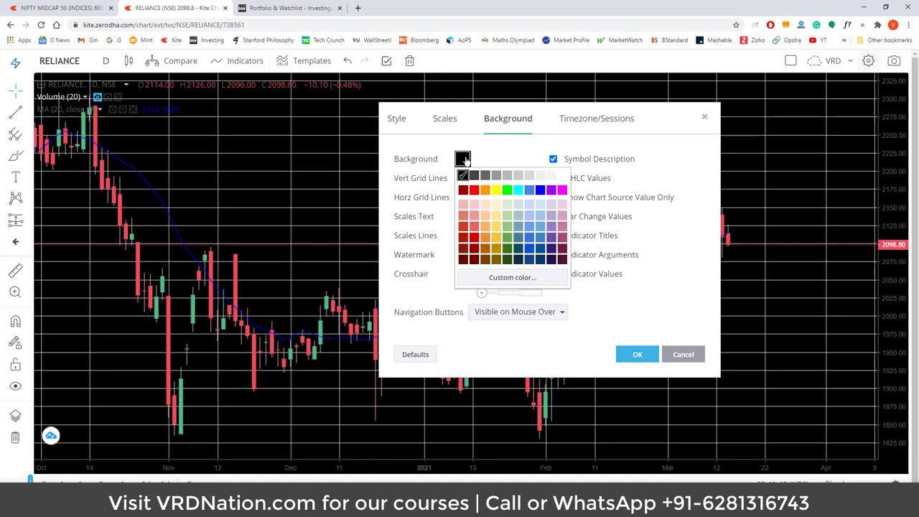
pyautogui.click(562, 177)
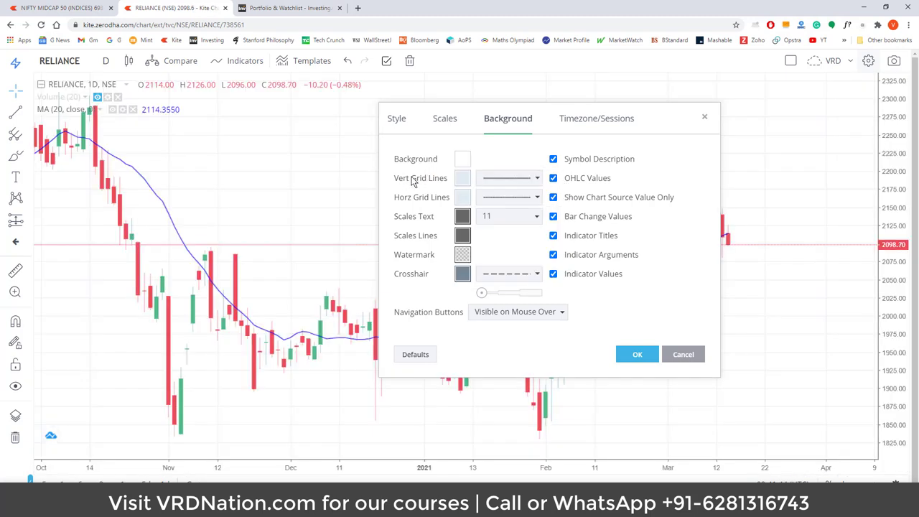
# Step: Hide the Symbol Description and OHLC Values on the chart, and toggle Indicator Values off and on
pyautogui.click(554, 159)
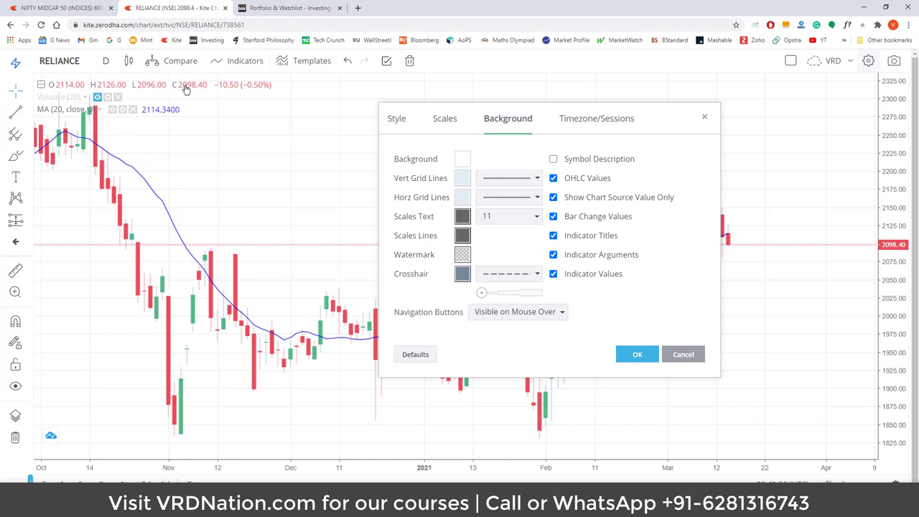
pyautogui.click(553, 178)
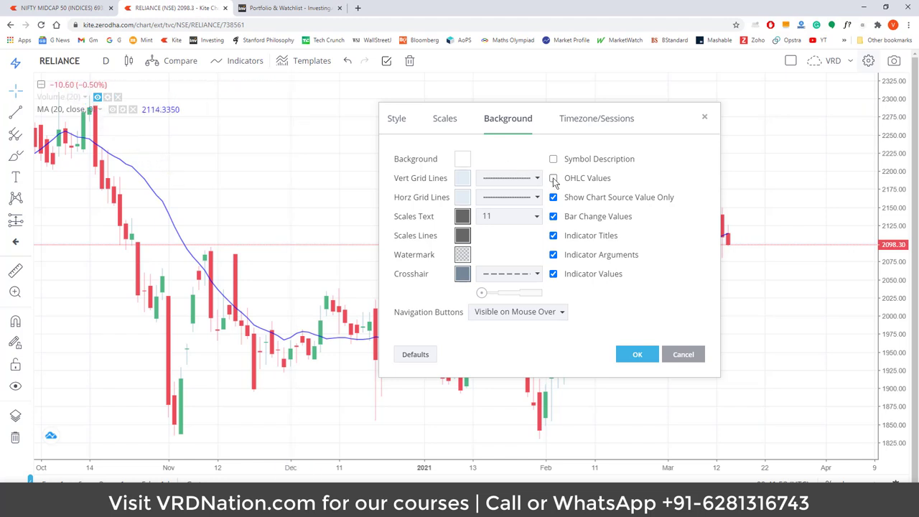
pyautogui.click(553, 274)
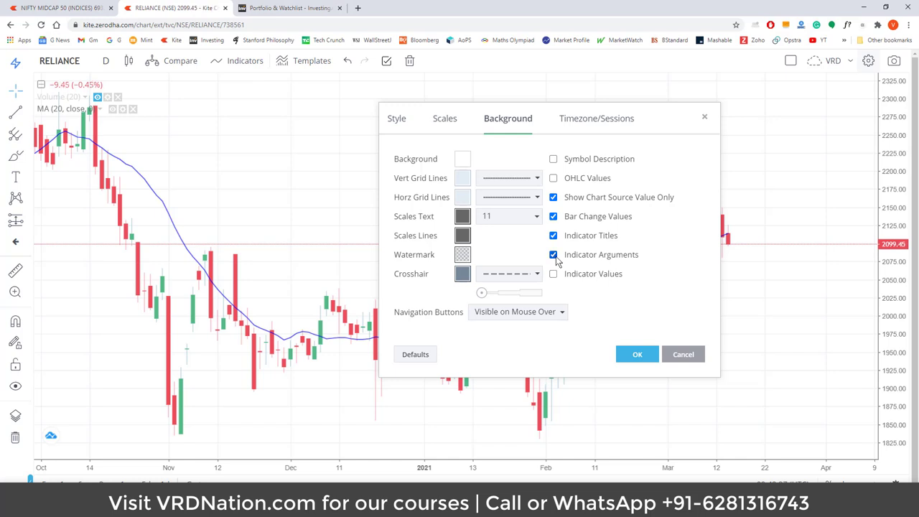
pyautogui.click(553, 275)
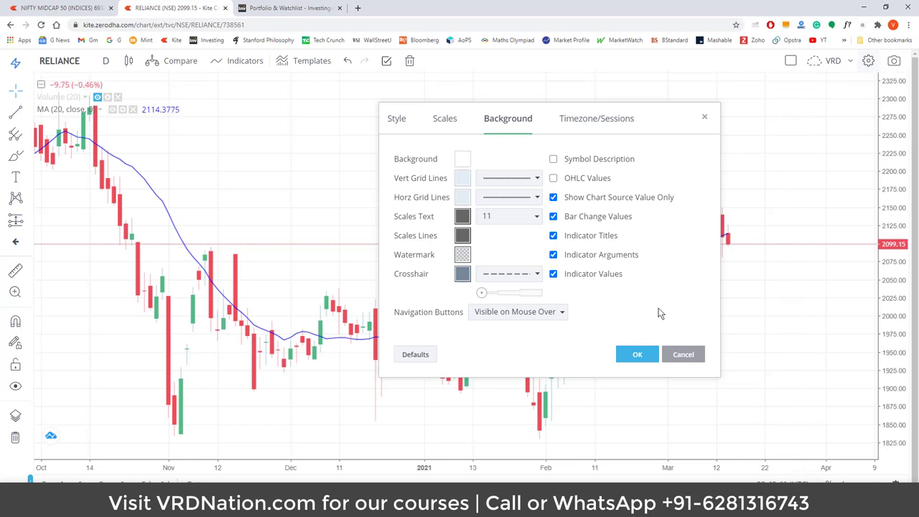
# Step: Set the chart's time zone to (UTC+5:30) Kolkata and apply the chart settings
pyautogui.click(588, 121)
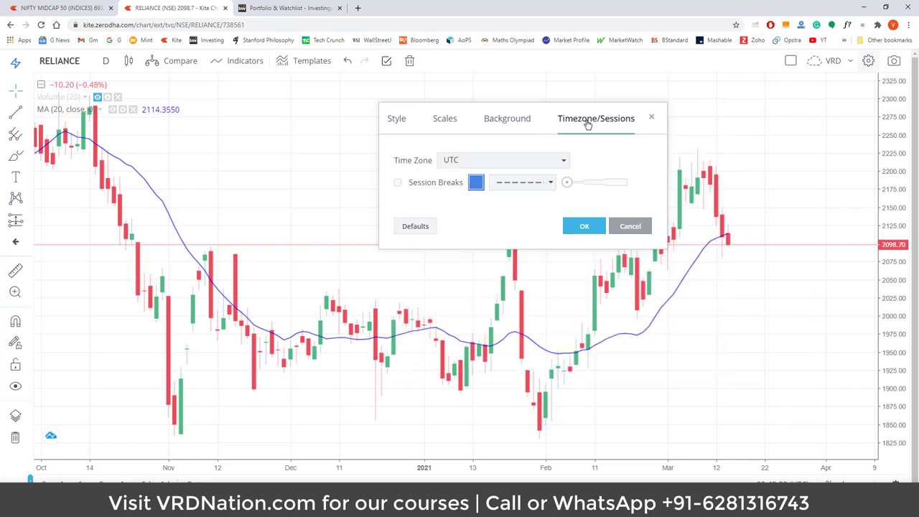
pyautogui.click(561, 160)
pyautogui.scroll(-7, 503, 309)
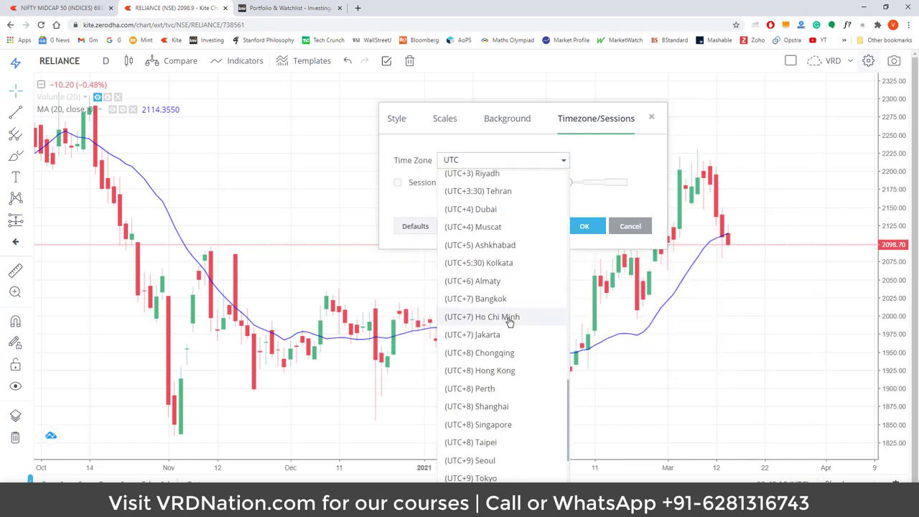
pyautogui.click(488, 263)
pyautogui.click(584, 226)
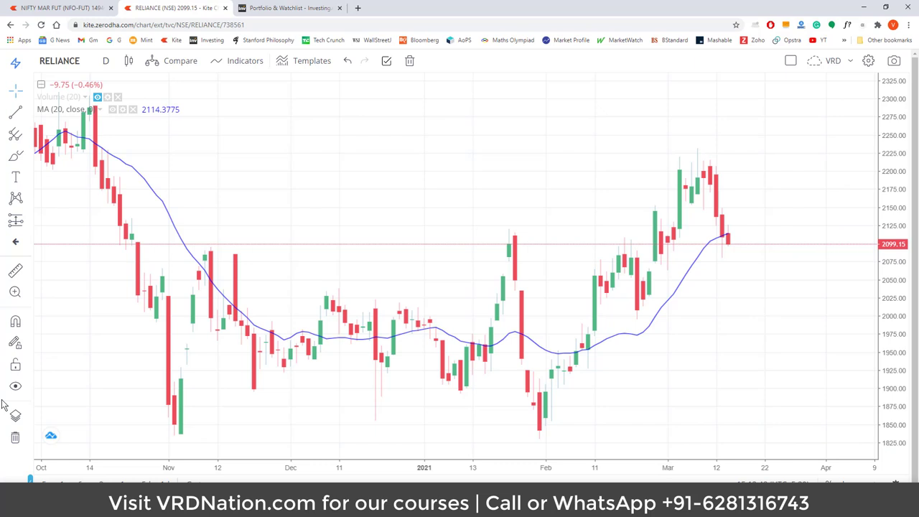
# Step: Try the Cross and Dot cursor types on the chart, and switch the cursor to Arrow
pyautogui.click(19, 95)
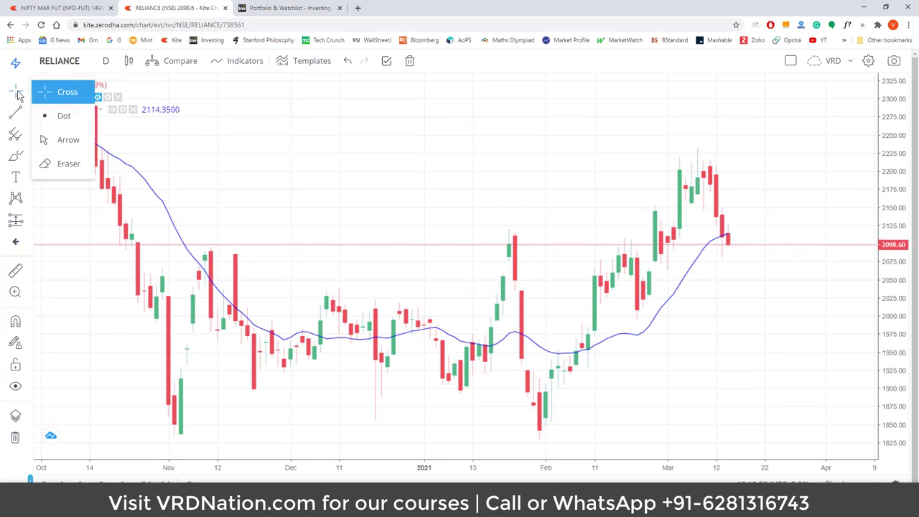
pyautogui.click(56, 97)
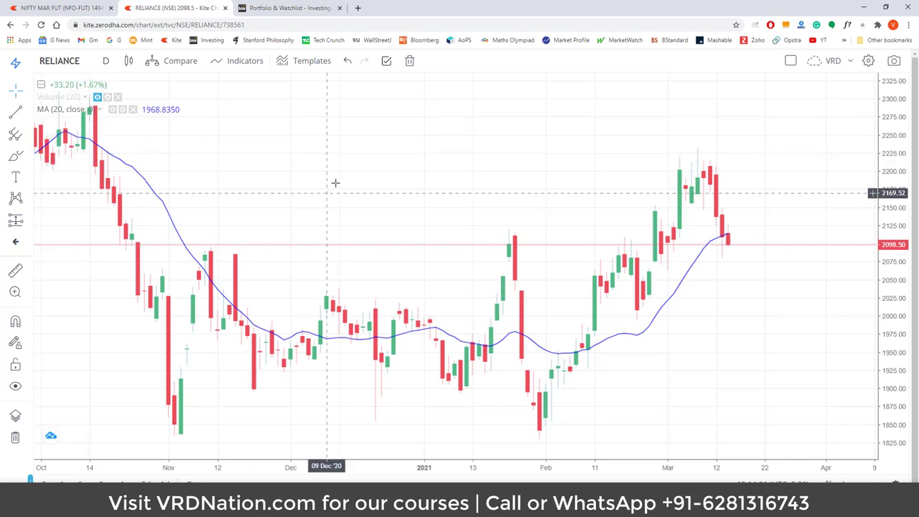
pyautogui.click(15, 91)
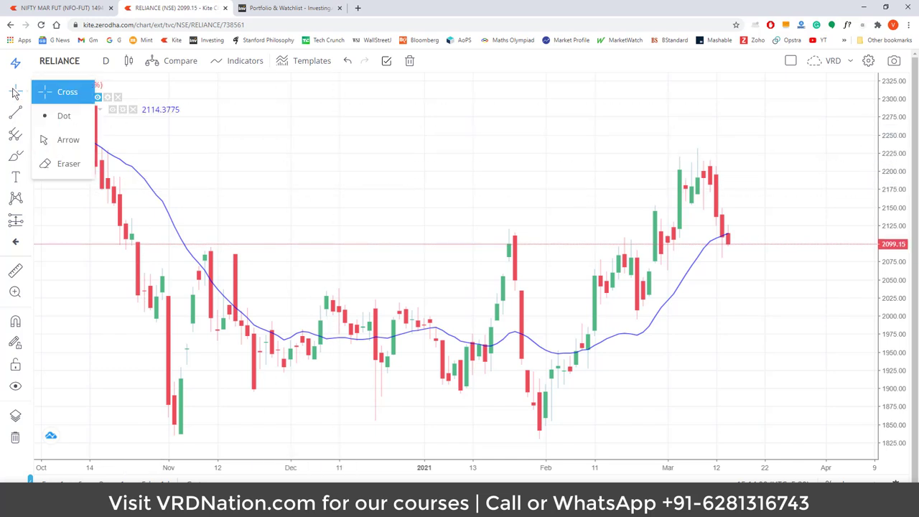
pyautogui.click(77, 117)
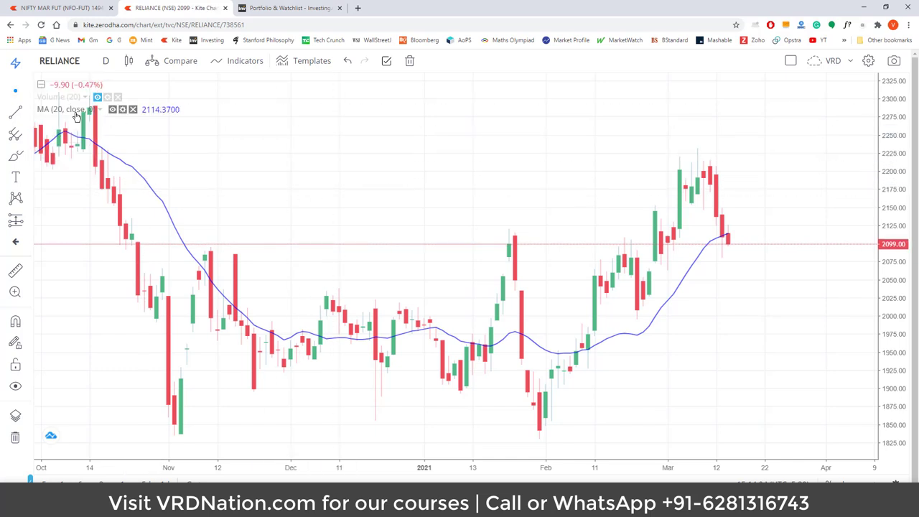
pyautogui.click(18, 92)
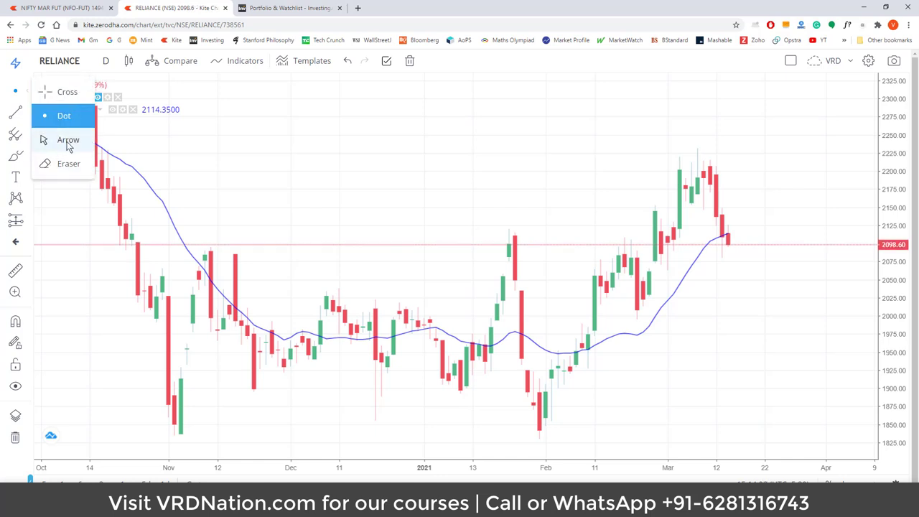
pyautogui.click(67, 141)
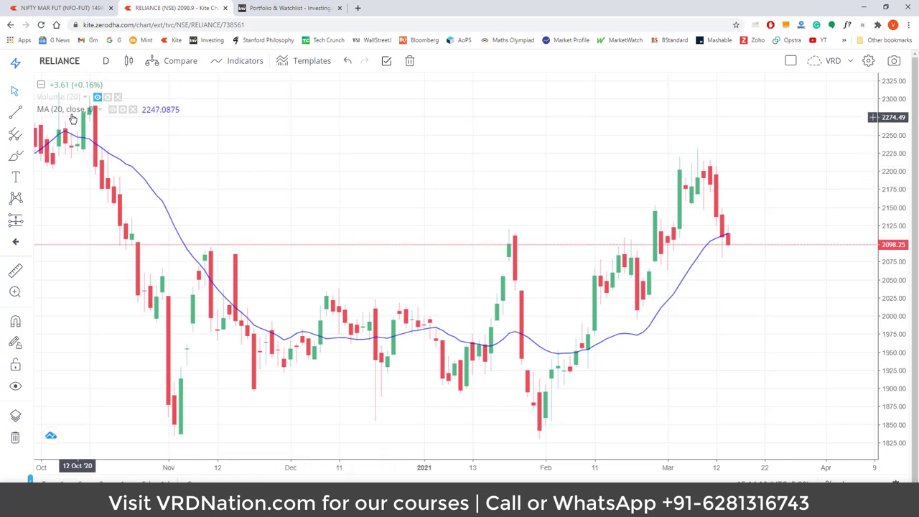
pyautogui.click(16, 92)
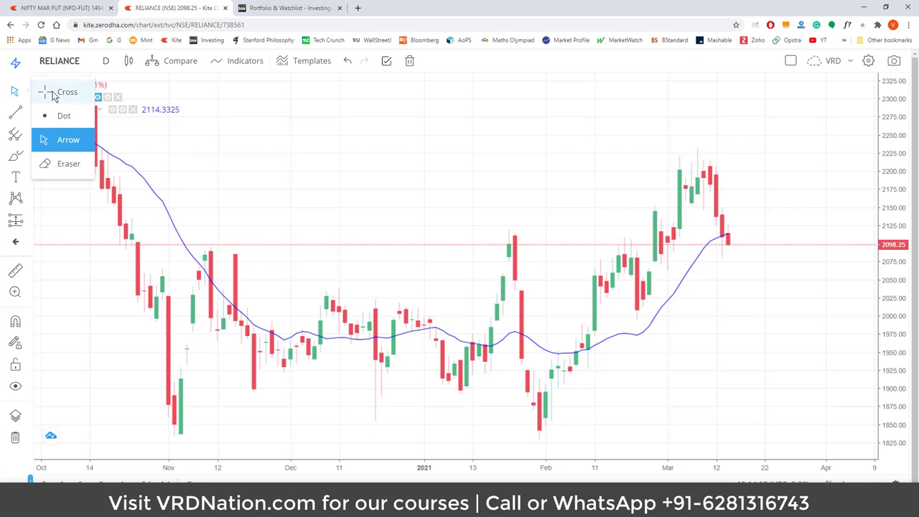
pyautogui.click(47, 95)
# Step: Draw a trend line from about 1895 on 02 Feb '21 up to about 2182 on 19 Mar '21
pyautogui.click(16, 115)
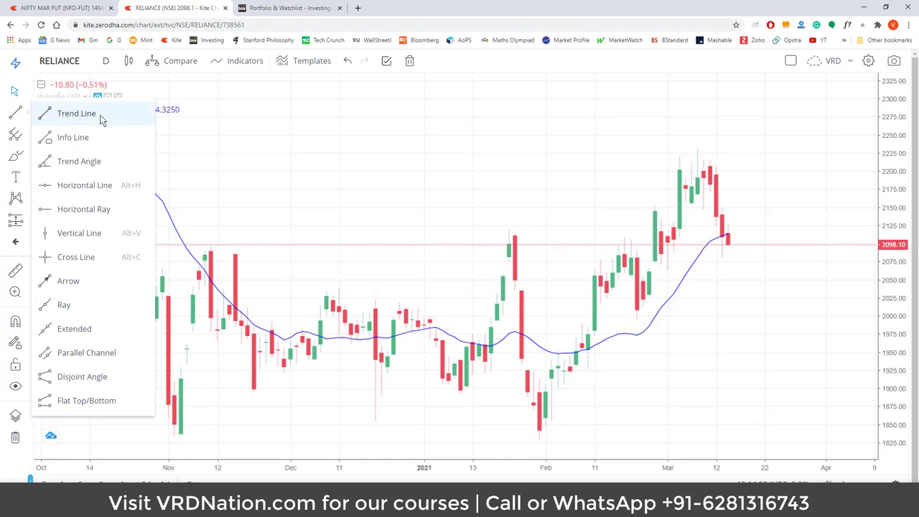
pyautogui.click(87, 119)
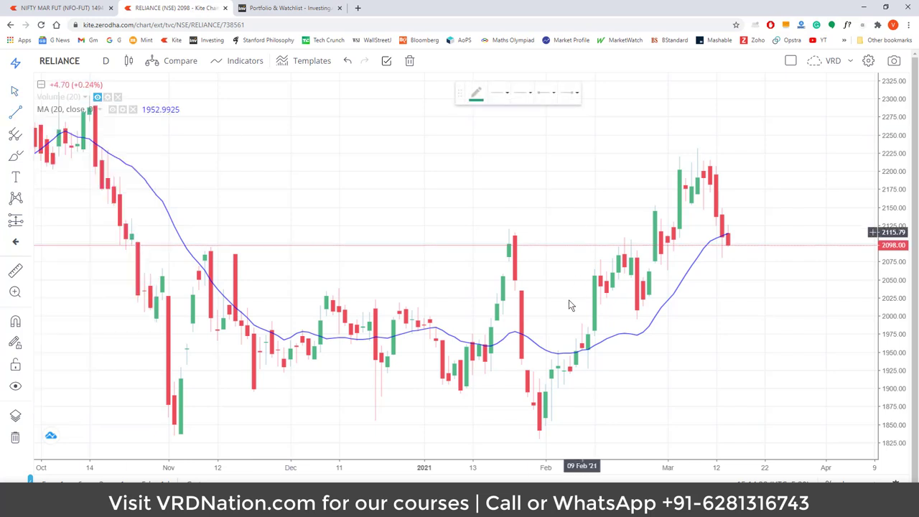
pyautogui.click(552, 391)
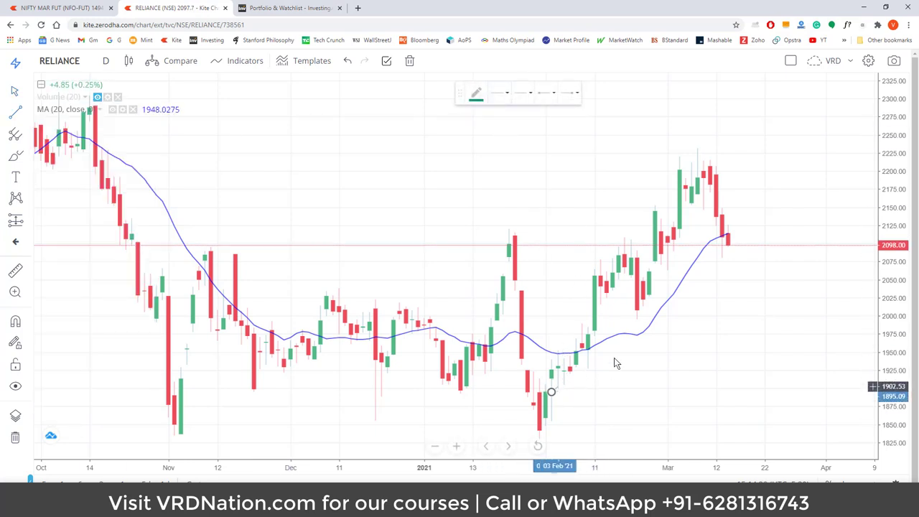
pyautogui.click(747, 185)
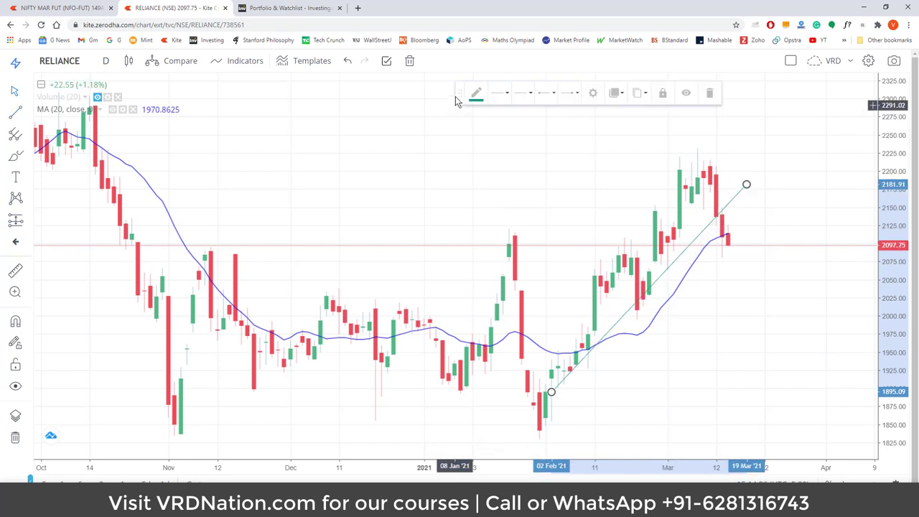
# Step: Move the drawing toolbar aside, and give the trend line a blue colour and the greatest thickness
pyautogui.moveTo(459, 93); pyautogui.dragTo(349, 98)
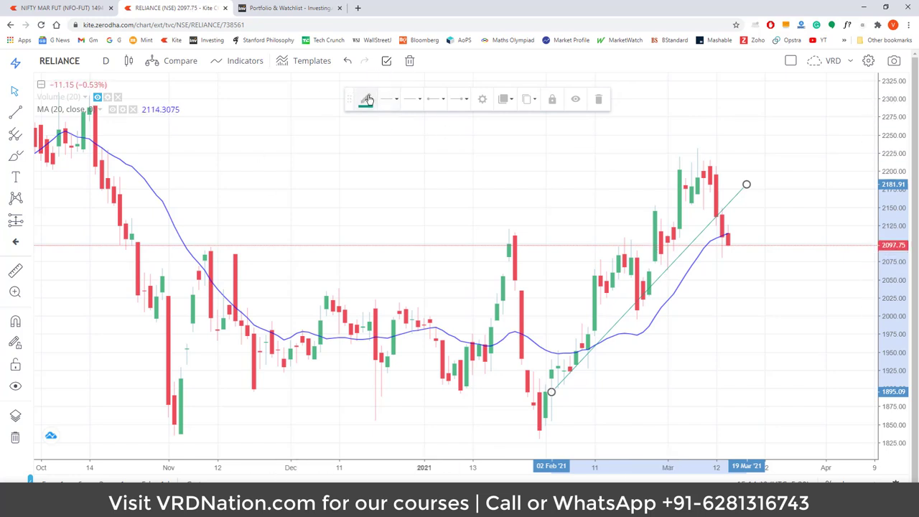
pyautogui.click(366, 99)
pyautogui.click(439, 134)
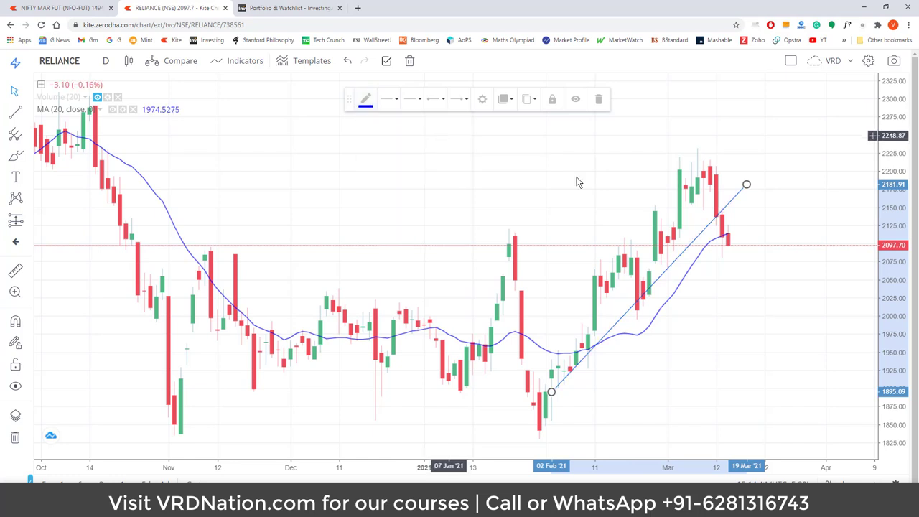
pyautogui.click(395, 100)
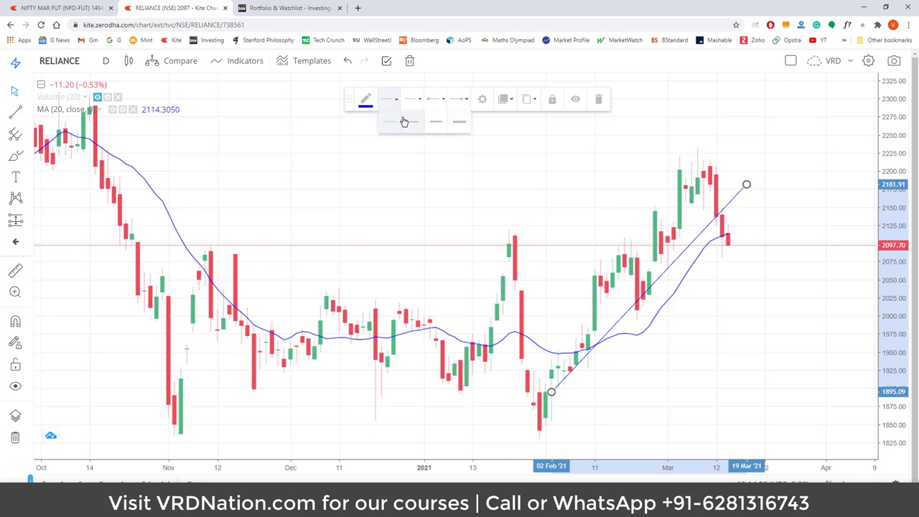
pyautogui.click(460, 122)
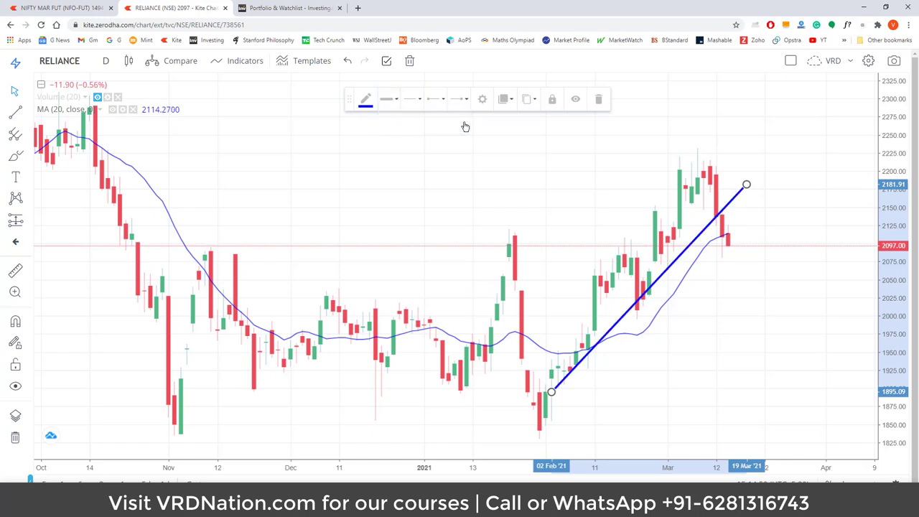
# Step: Try a dashed style on the trend line and return it to a solid line
pyautogui.click(417, 99)
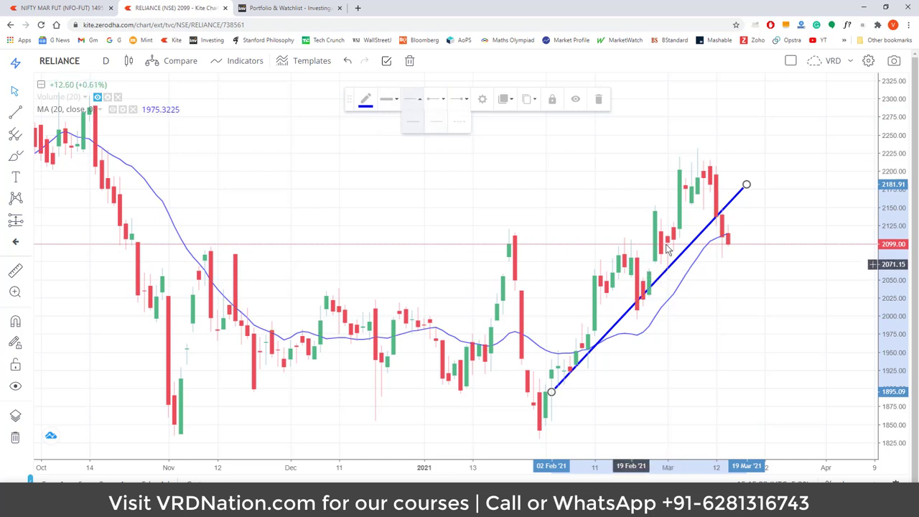
pyautogui.click(456, 127)
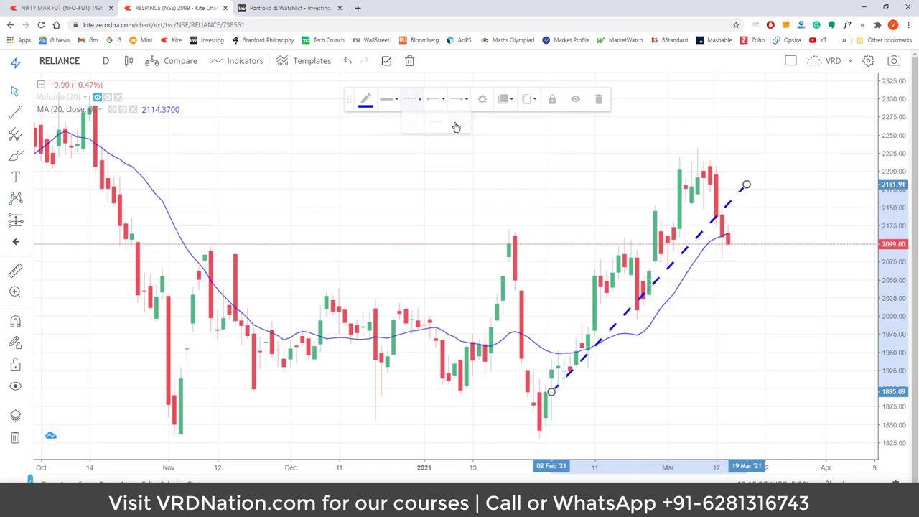
pyautogui.click(412, 100)
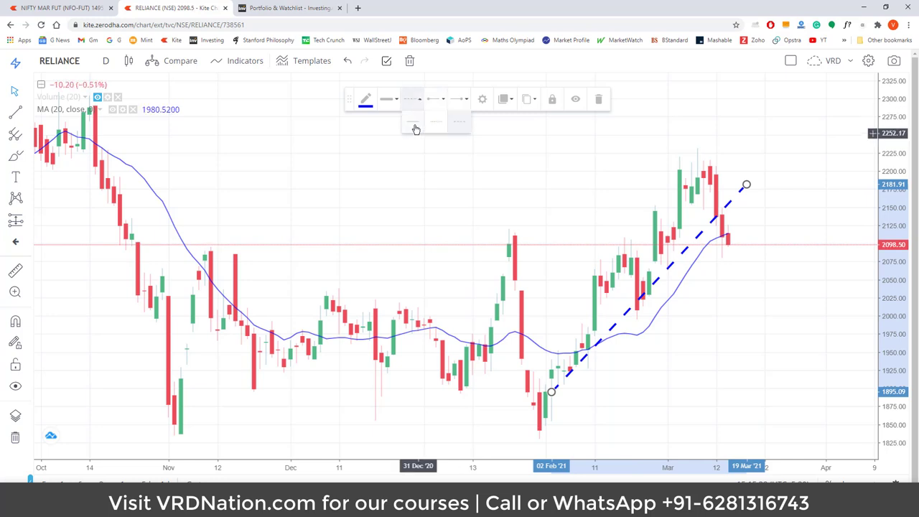
pyautogui.click(413, 127)
# Step: Add arrowheads to both ends of the trend line, and move it to span about 1951 on 22 Jan '21 to 2238 on 10 Mar '21
pyautogui.click(433, 99)
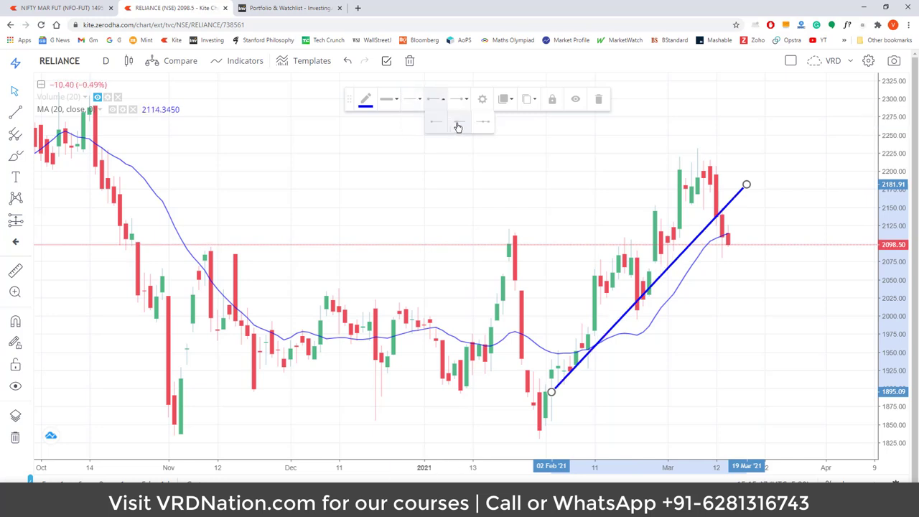
pyautogui.click(459, 127)
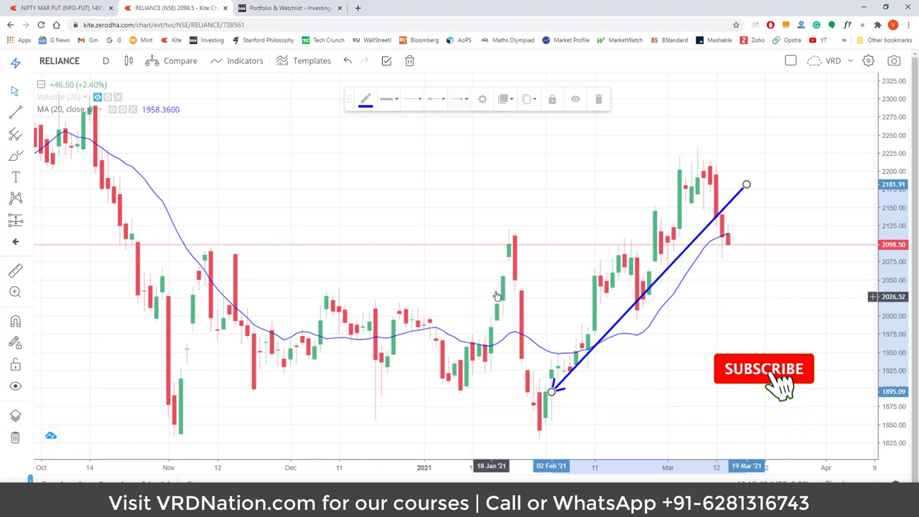
pyautogui.click(463, 98)
pyautogui.click(490, 124)
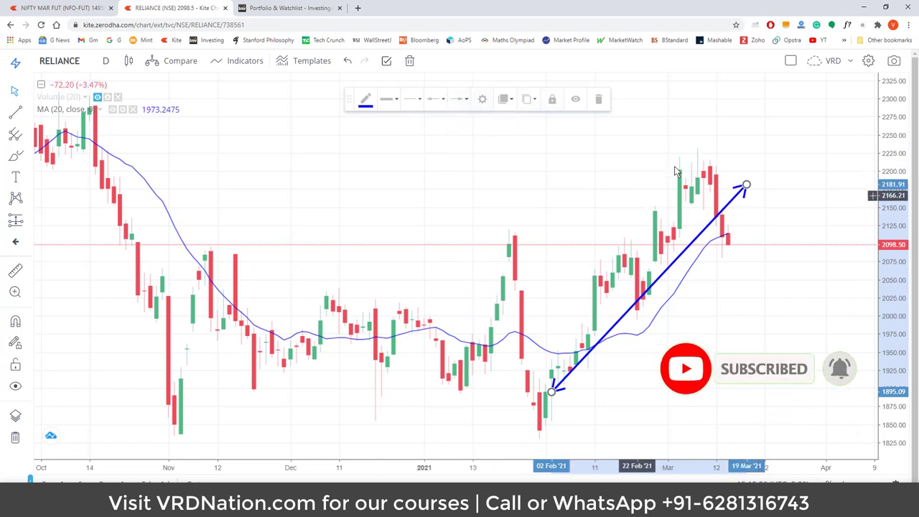
pyautogui.moveTo(673, 258); pyautogui.dragTo(639, 221)
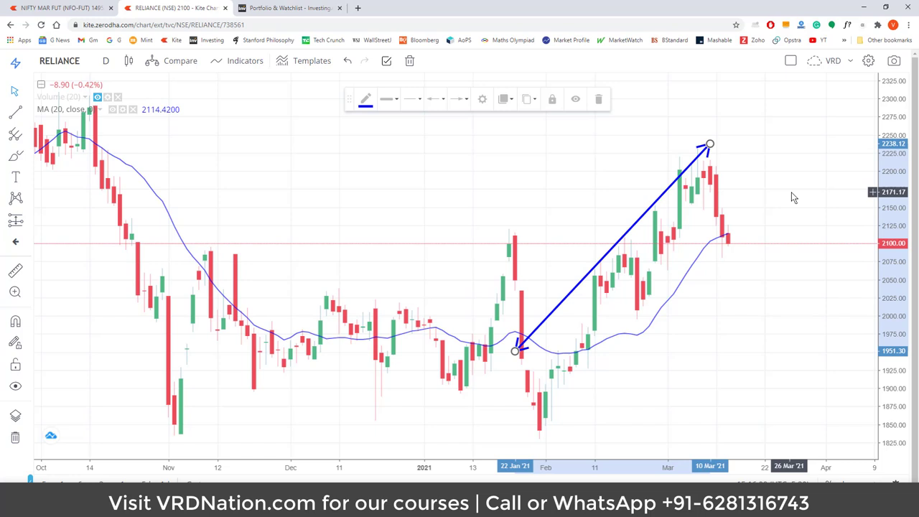
# Step: Look through the trend line's style settings without keeping changes, and view its visual order options
pyautogui.click(481, 99)
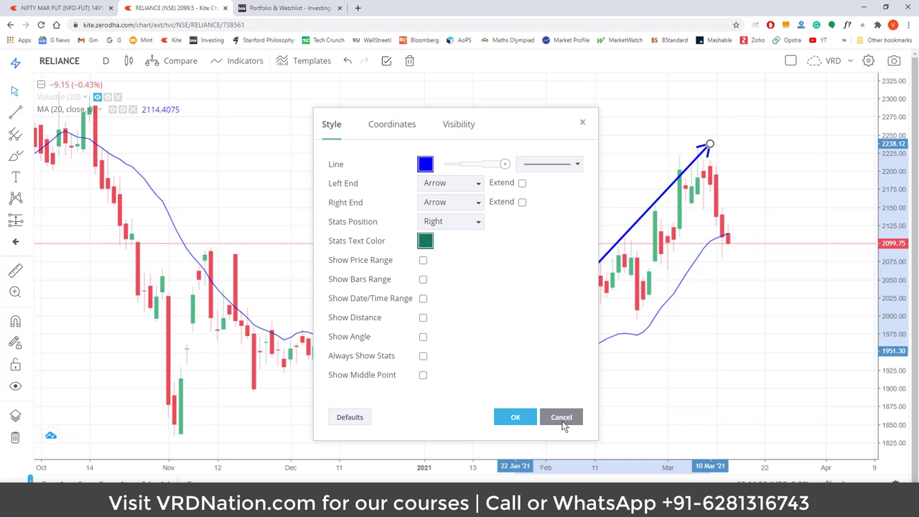
pyautogui.click(562, 420)
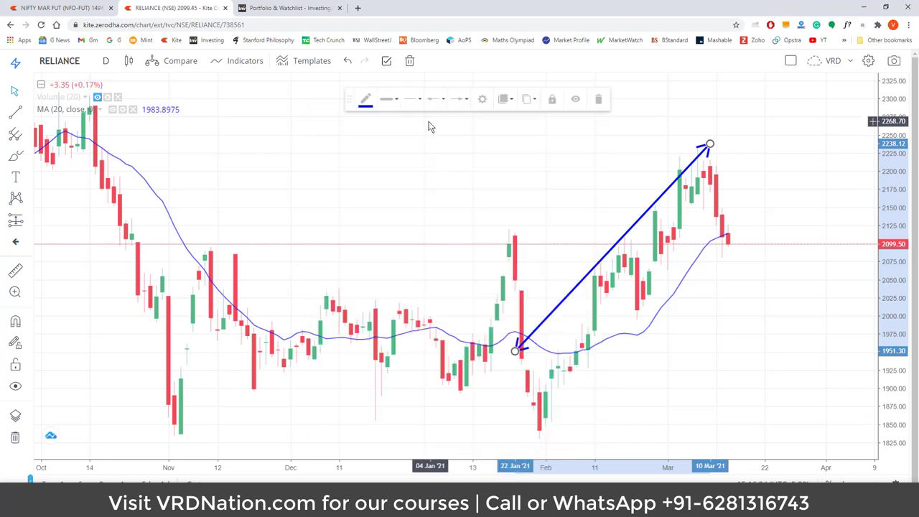
pyautogui.click(506, 100)
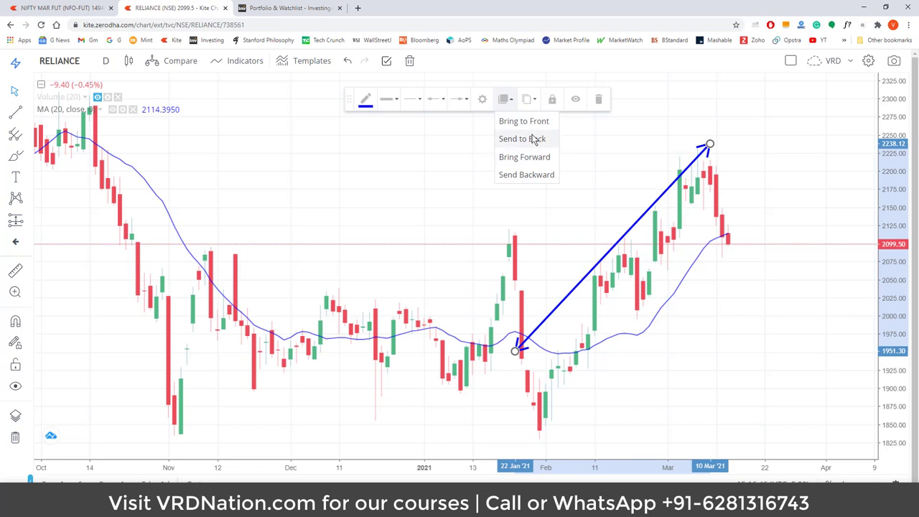
# Step: Clone the trend line and place the copy from about 1877 on 04 Feb '21 to about 2164 on 21 Mar '21
pyautogui.click(529, 100)
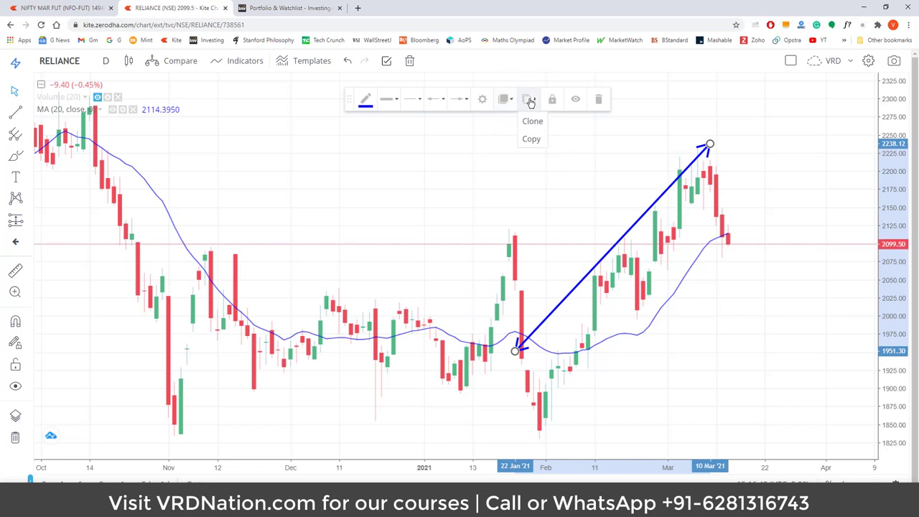
pyautogui.click(533, 122)
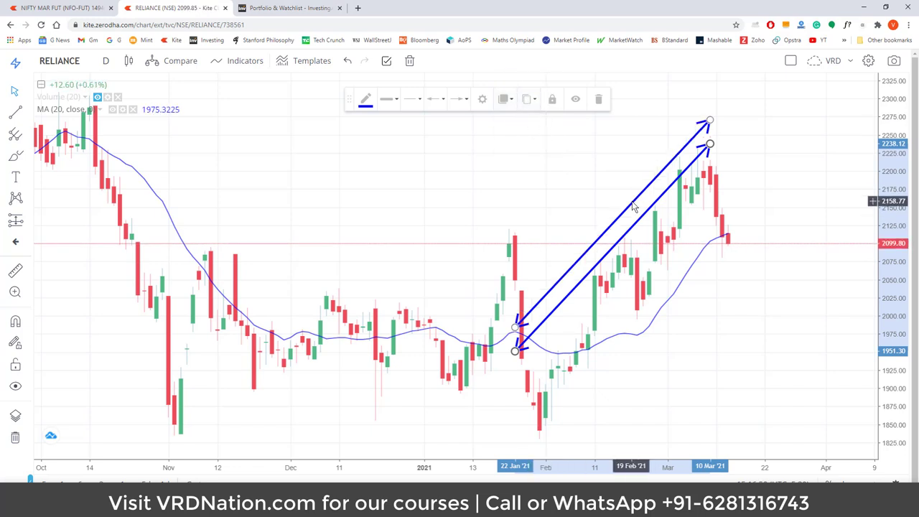
pyautogui.moveTo(645, 208); pyautogui.dragTo(694, 285)
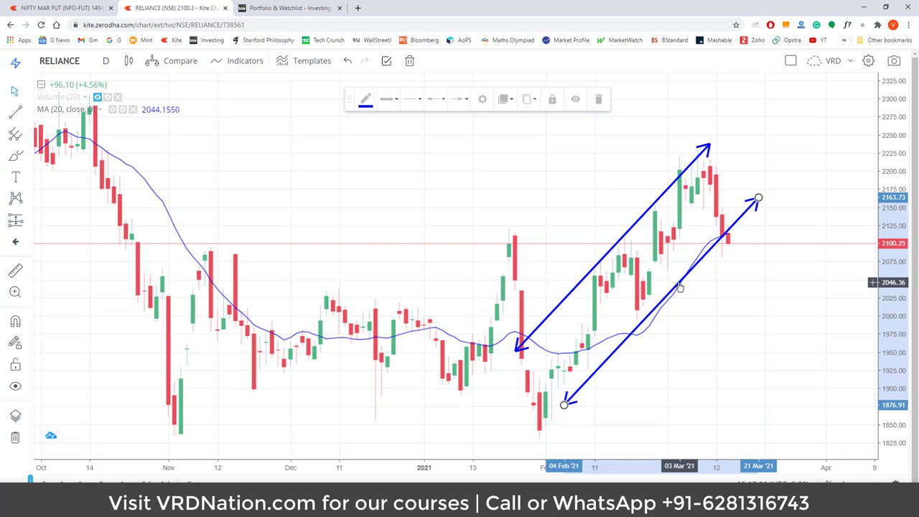
# Step: Remove both the original trend line and its copy from the chart
pyautogui.click(599, 100)
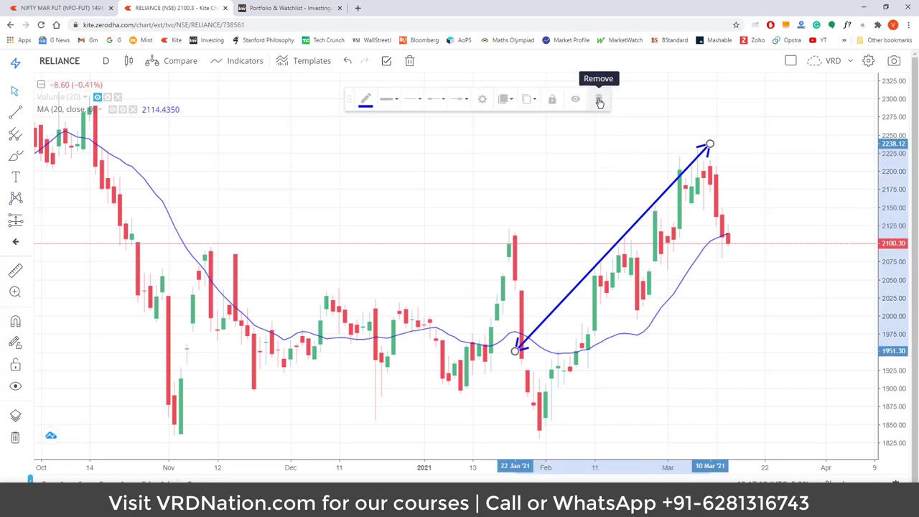
pyautogui.click(599, 100)
# Step: Draw an Info Line from about 2055 on 18 Jan '21 to about 2243 on 04 Mar '21, and remove it
pyautogui.click(16, 113)
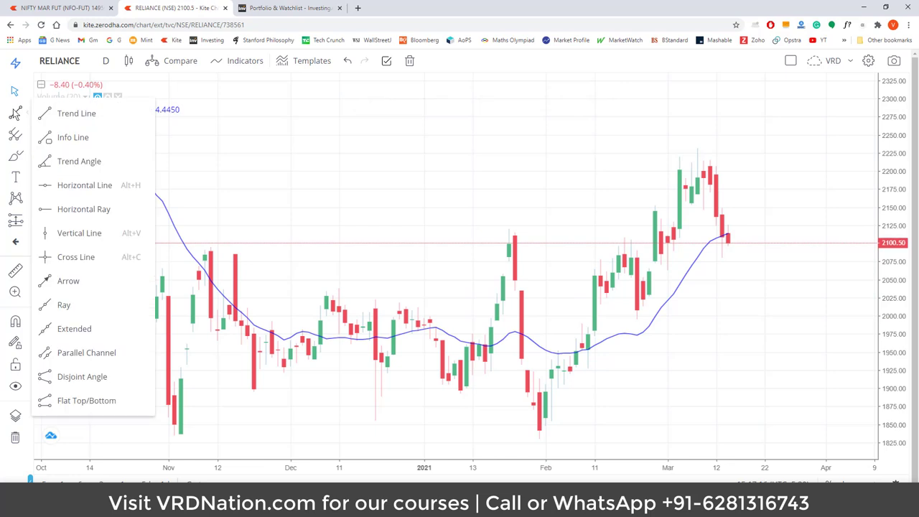
pyautogui.click(83, 142)
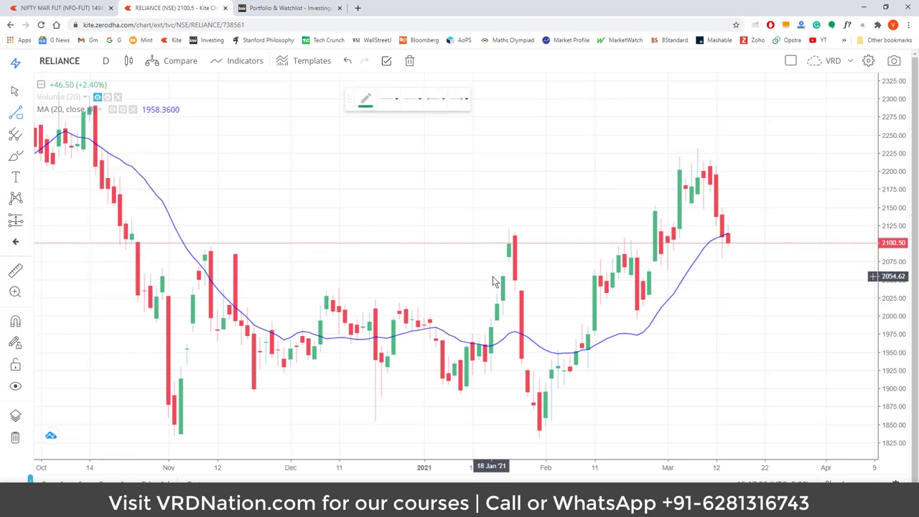
pyautogui.click(491, 276)
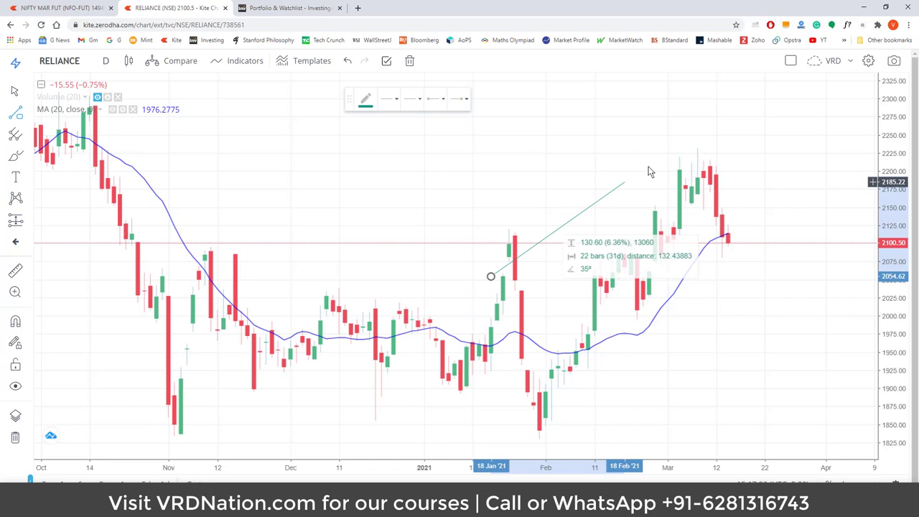
pyautogui.click(686, 140)
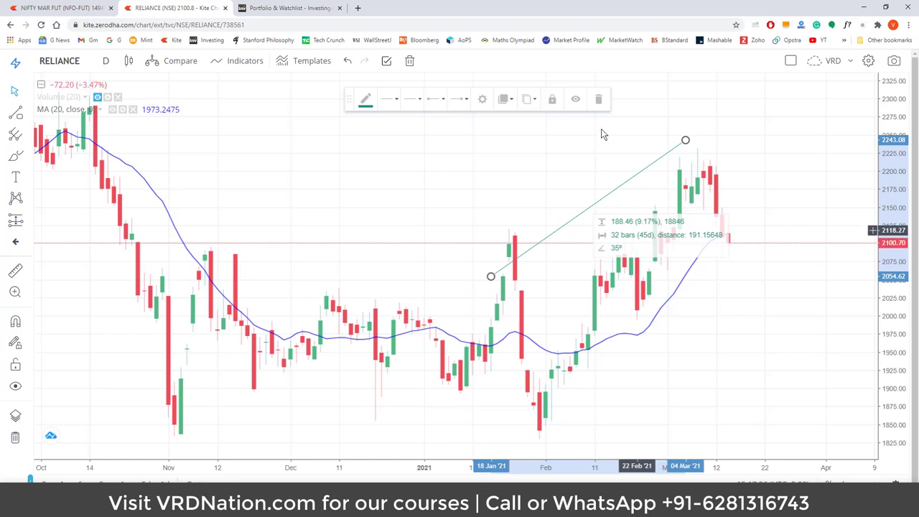
pyautogui.click(598, 98)
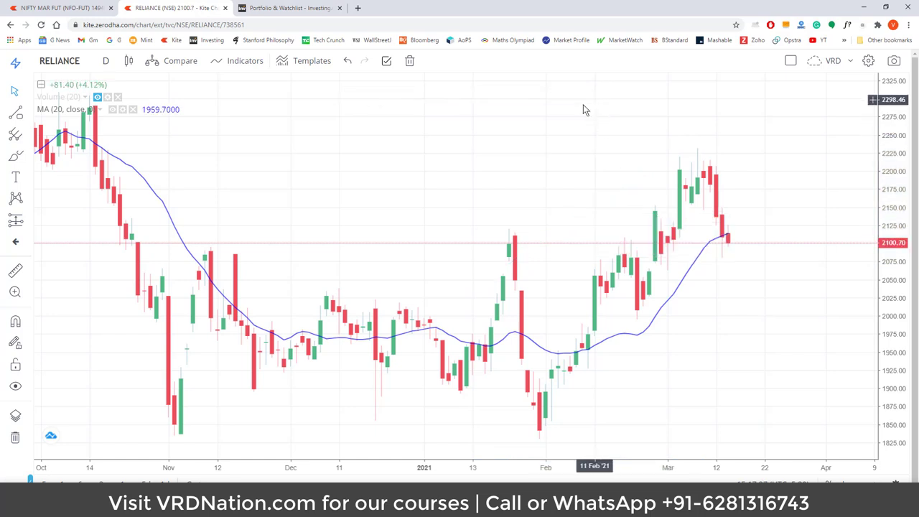
# Step: Draw a Trend Angle from about 1864 on 01 Feb '21 up to about 2166 on 10 Mar '21
pyautogui.click(19, 115)
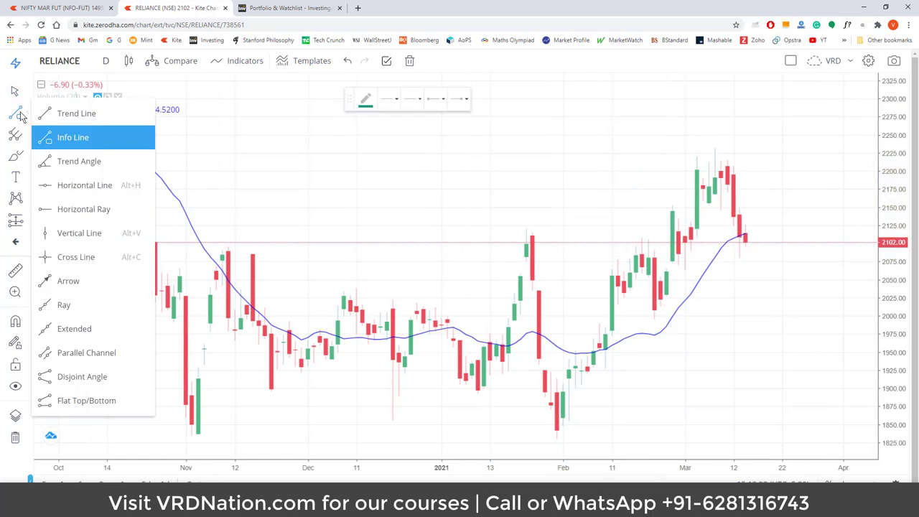
pyautogui.click(94, 163)
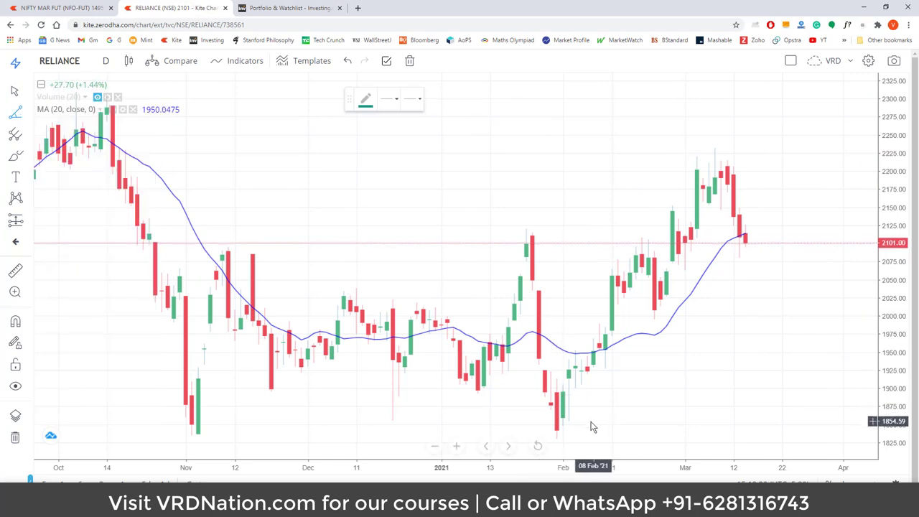
pyautogui.click(563, 415)
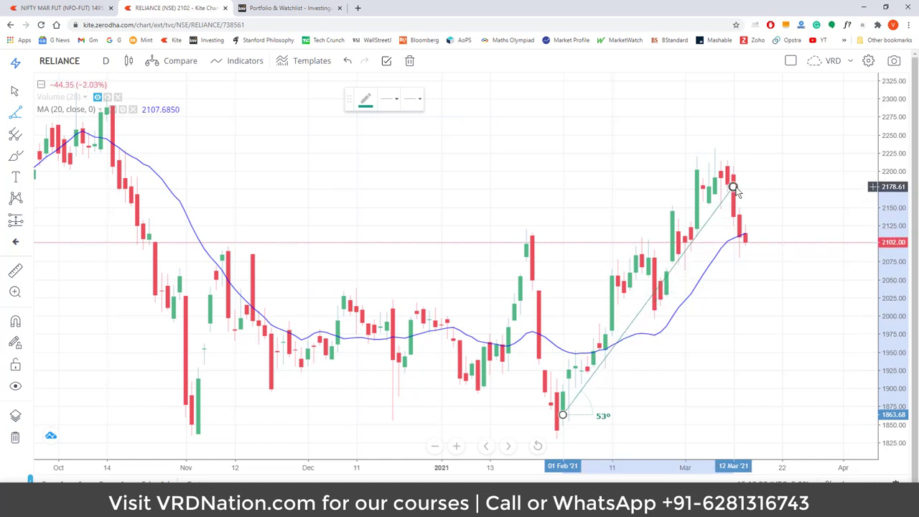
pyautogui.click(726, 195)
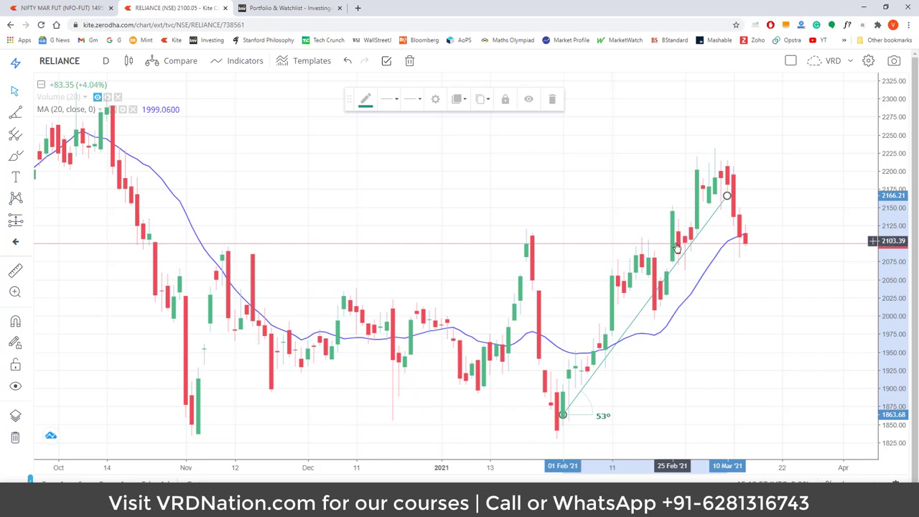
# Step: Draw a Parallel Channel around the recent rally, with its upper edge from about 1938 on 28 Jan '21 to 2222 on 10 Mar '21
pyautogui.click(21, 116)
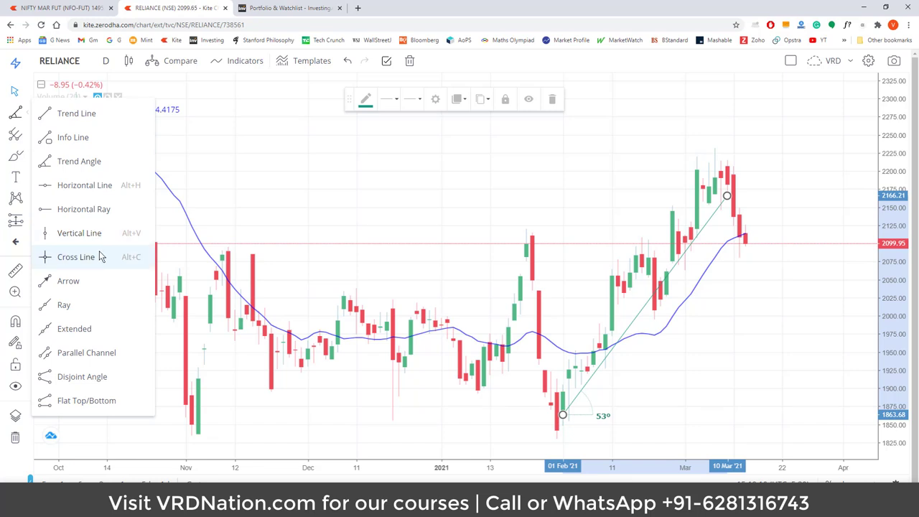
pyautogui.click(100, 356)
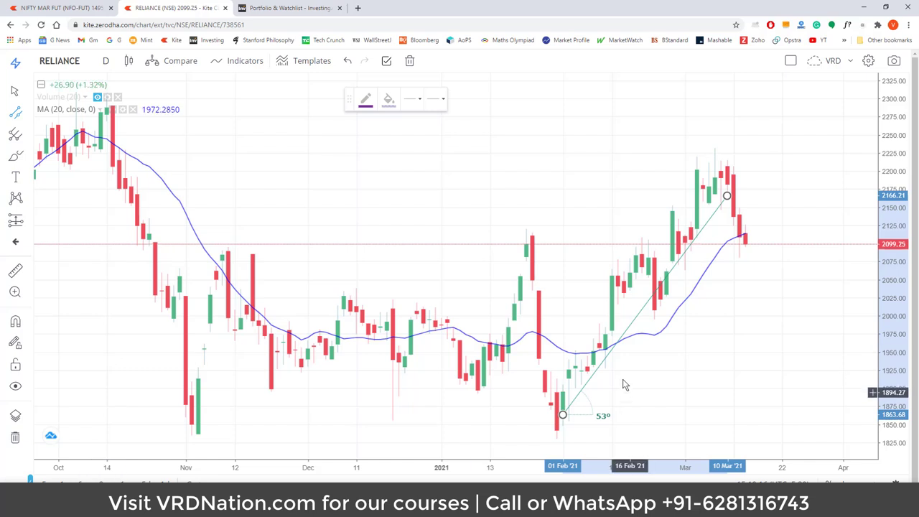
pyautogui.click(617, 243)
pyautogui.click(715, 249)
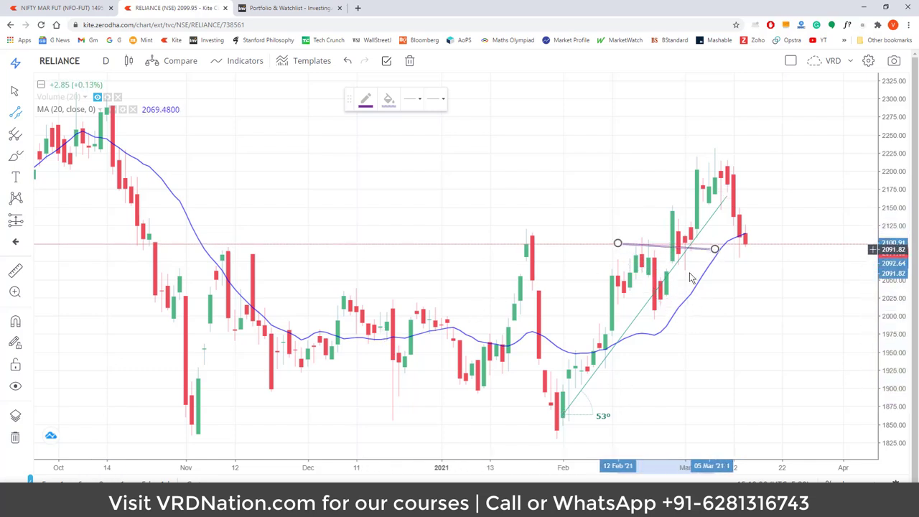
pyautogui.click(581, 352)
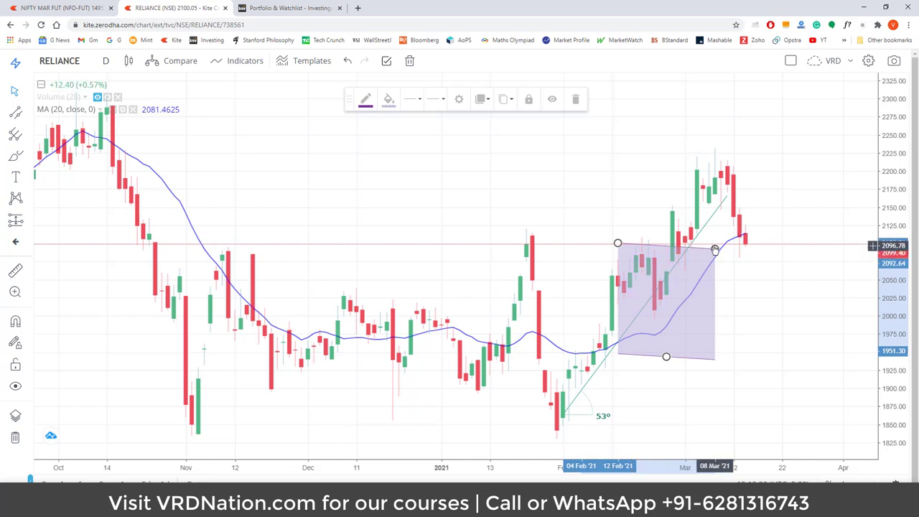
pyautogui.moveTo(714, 250); pyautogui.dragTo(727, 154)
pyautogui.moveTo(629, 244); pyautogui.dragTo(550, 362)
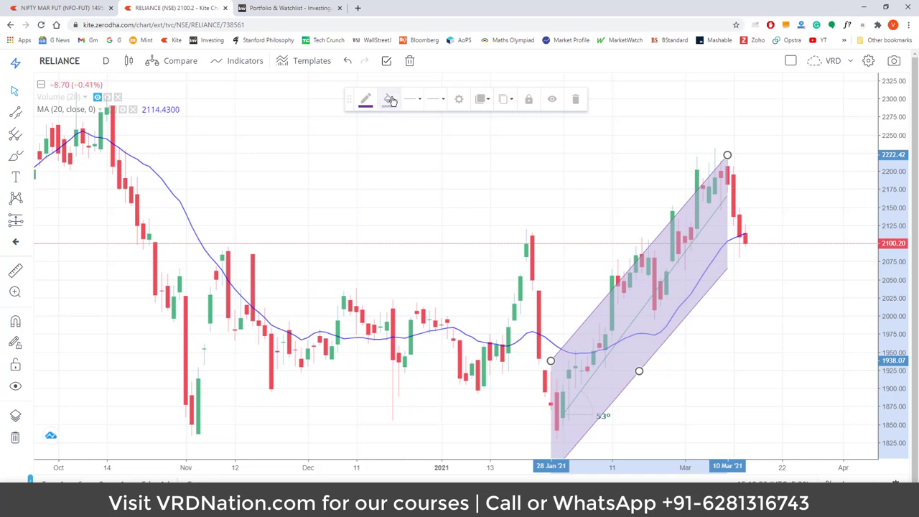
# Step: Fill the parallel channel with bright green and make the fill more transparent
pyautogui.click(389, 100)
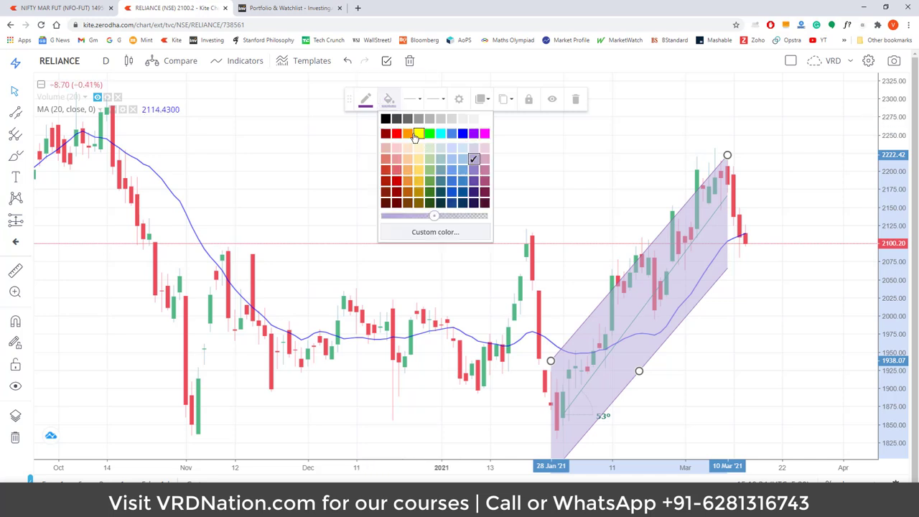
pyautogui.click(428, 134)
pyautogui.click(388, 100)
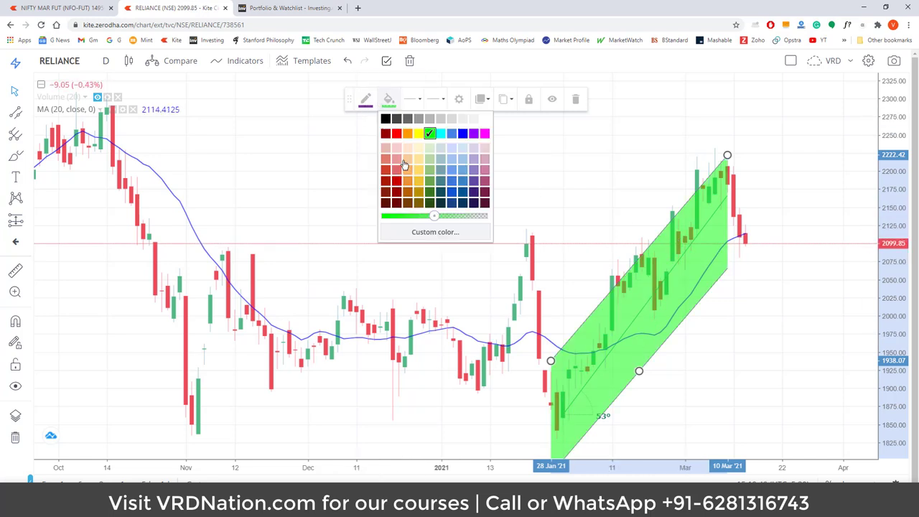
pyautogui.moveTo(435, 215); pyautogui.dragTo(463, 217)
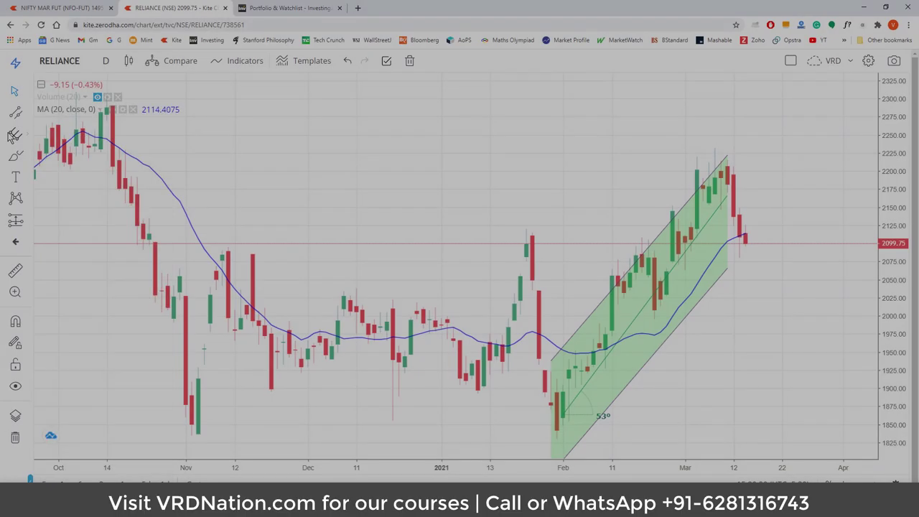
# Step: Try a Fib Retracement rising from late December 2020 to mid-January 2021, and stretch its upper end higher
pyautogui.click(15, 134)
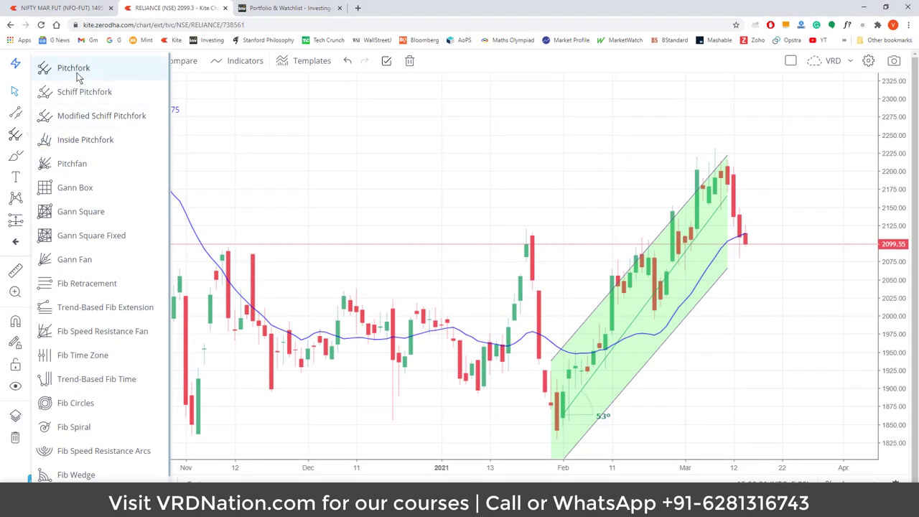
pyautogui.click(115, 285)
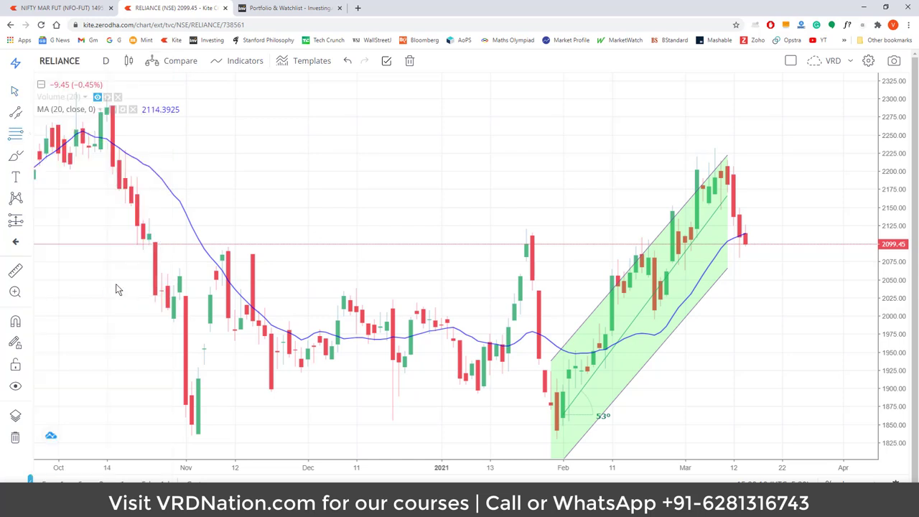
pyautogui.click(404, 368)
pyautogui.click(503, 187)
pyautogui.moveTo(506, 190); pyautogui.dragTo(524, 157)
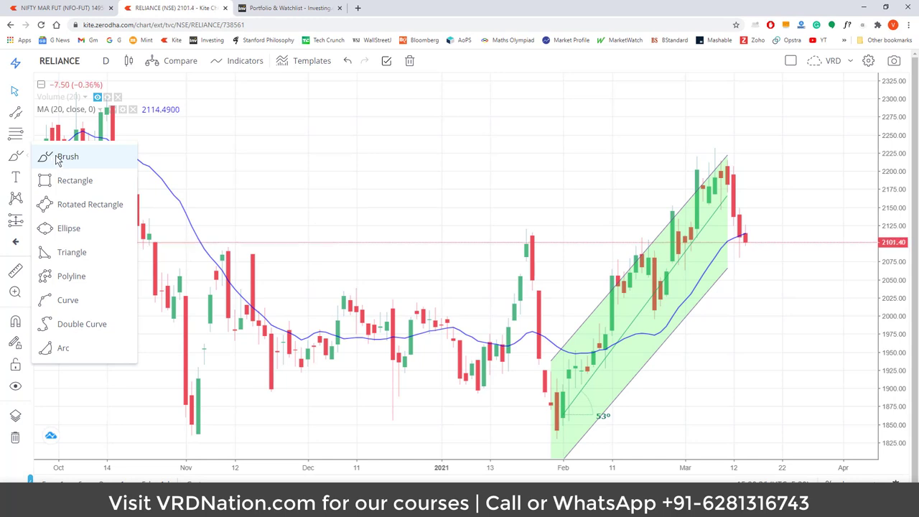
# Step: Use the Brush to draw two curved strokes, a large cross, a tick mark and a small cross on the chart
pyautogui.click(63, 162)
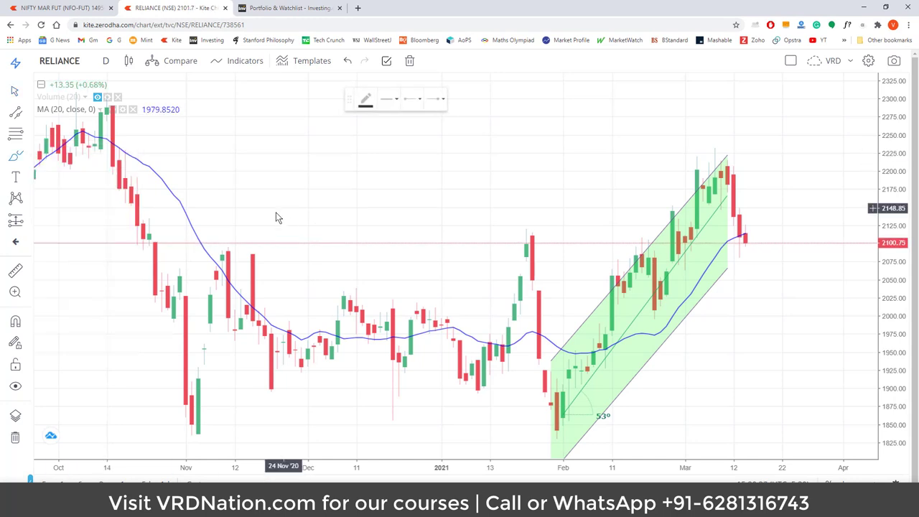
pyautogui.moveTo(296, 168); pyautogui.dragTo(303, 204)
pyautogui.moveTo(328, 165); pyautogui.dragTo(352, 194)
pyautogui.moveTo(419, 170); pyautogui.dragTo(478, 207)
pyautogui.moveTo(475, 165); pyautogui.dragTo(411, 242)
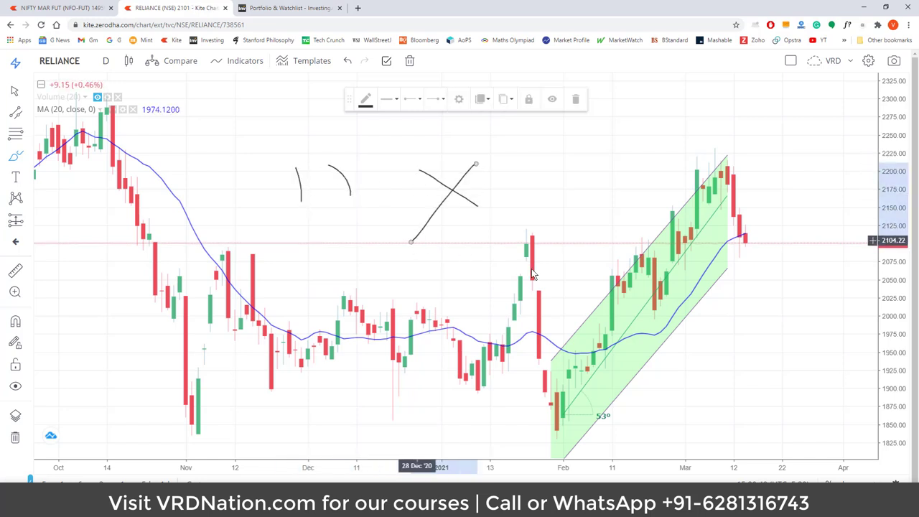
pyautogui.moveTo(564, 310); pyautogui.dragTo(594, 267)
pyautogui.moveTo(655, 221)
pyautogui.mouseDown()
pyautogui.moveTo(671, 234)
pyautogui.moveTo(661, 237)
pyautogui.mouseUp()
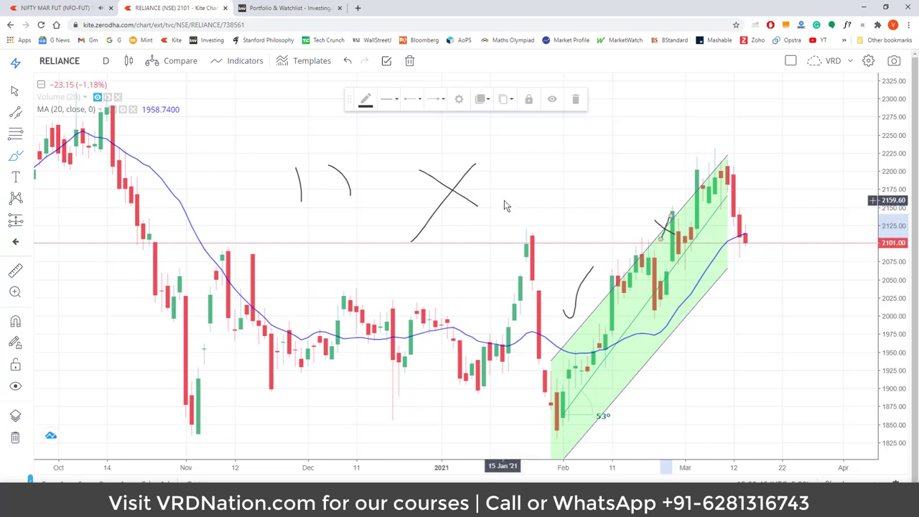
# Step: Remove all drawings from the chart while keeping the indicators
pyautogui.click(16, 440)
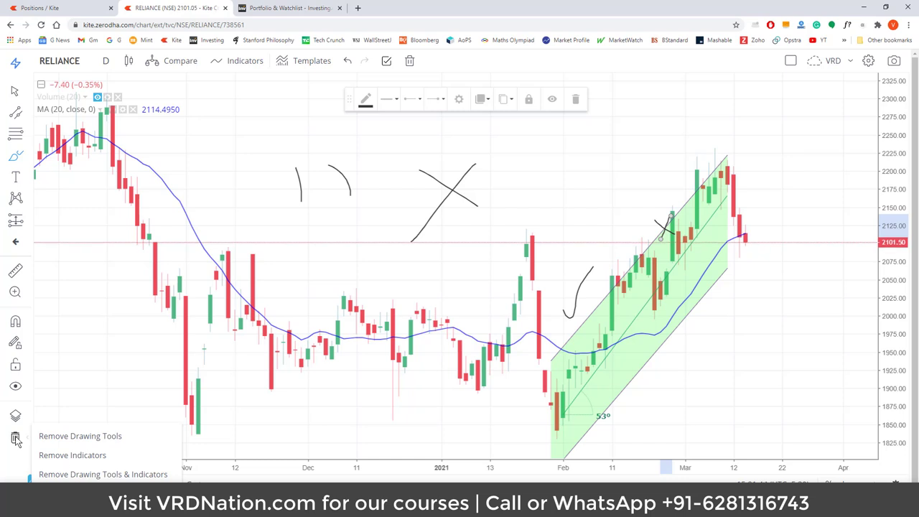
pyautogui.click(72, 436)
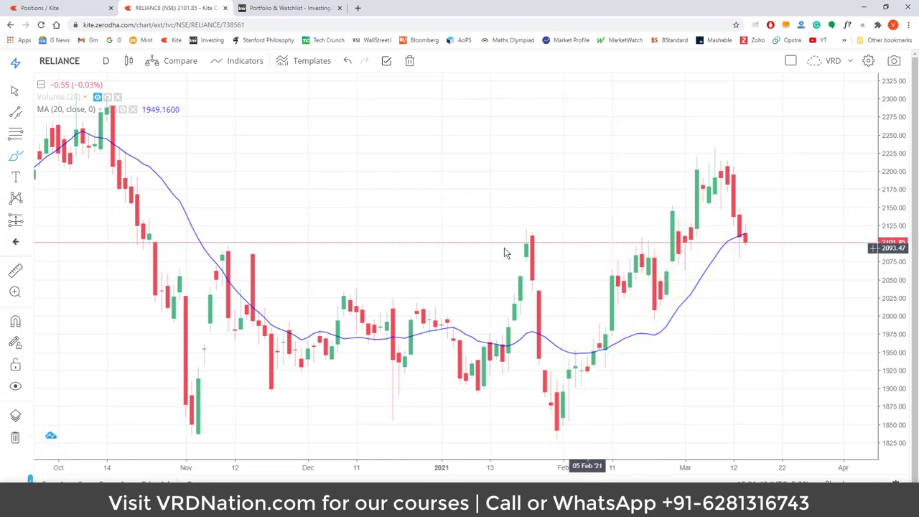
# Step: Draw a Rectangle over the sideways range from about 2100 on 04 Nov '20 to about 1890 on 12 Feb '21
pyautogui.click(15, 158)
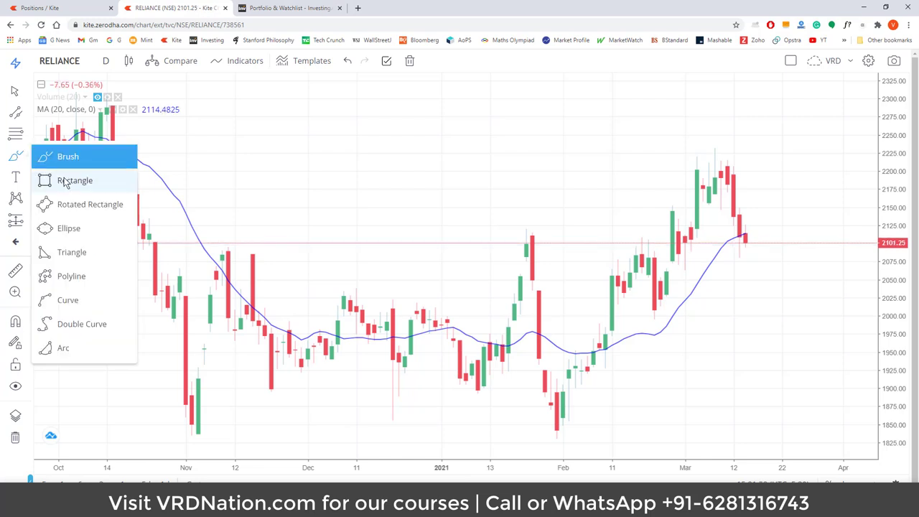
pyautogui.click(66, 181)
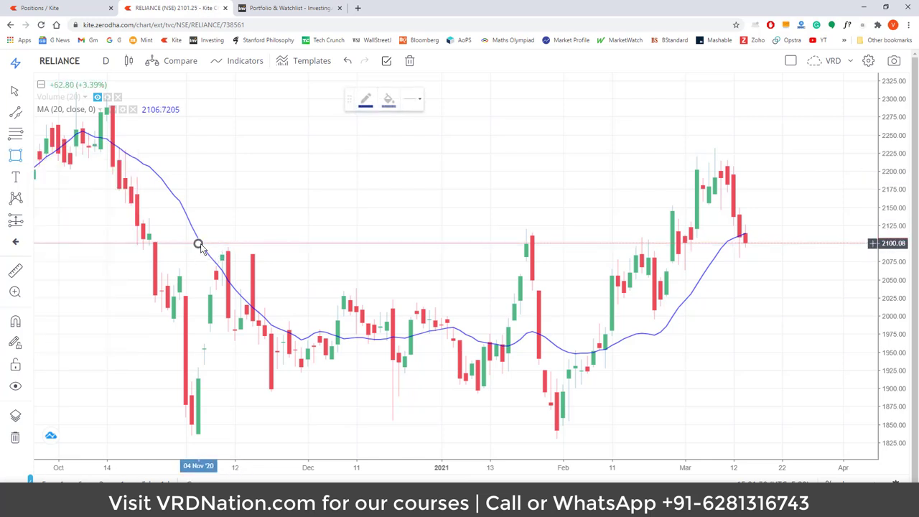
pyautogui.moveTo(198, 244)
pyautogui.mouseDown()
pyautogui.moveTo(214, 301)
pyautogui.moveTo(523, 404)
pyautogui.moveTo(716, 402)
pyautogui.moveTo(710, 413)
pyautogui.moveTo(537, 322)
pyautogui.moveTo(618, 395)
pyautogui.mouseUp()
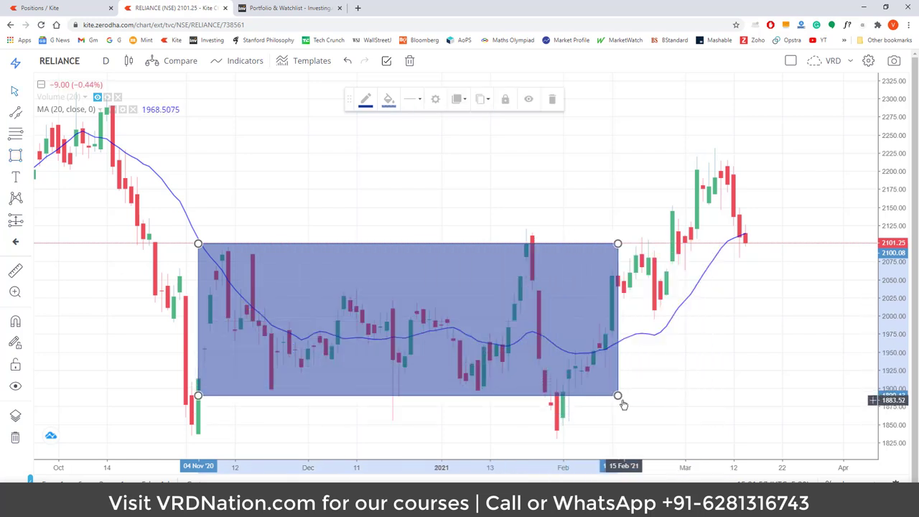
# Step: Fill the rectangle with yellow, and change the fill to light green
pyautogui.click(388, 99)
pyautogui.click(418, 133)
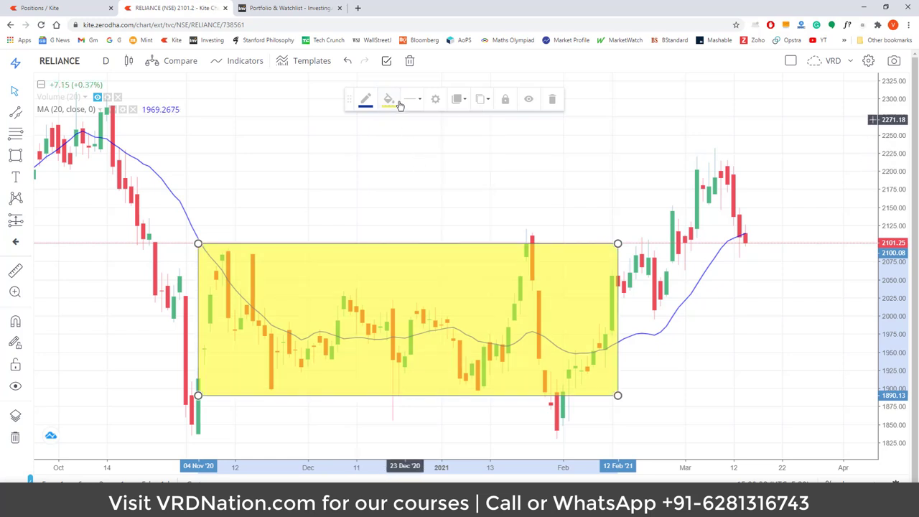
pyautogui.click(389, 100)
pyautogui.click(430, 148)
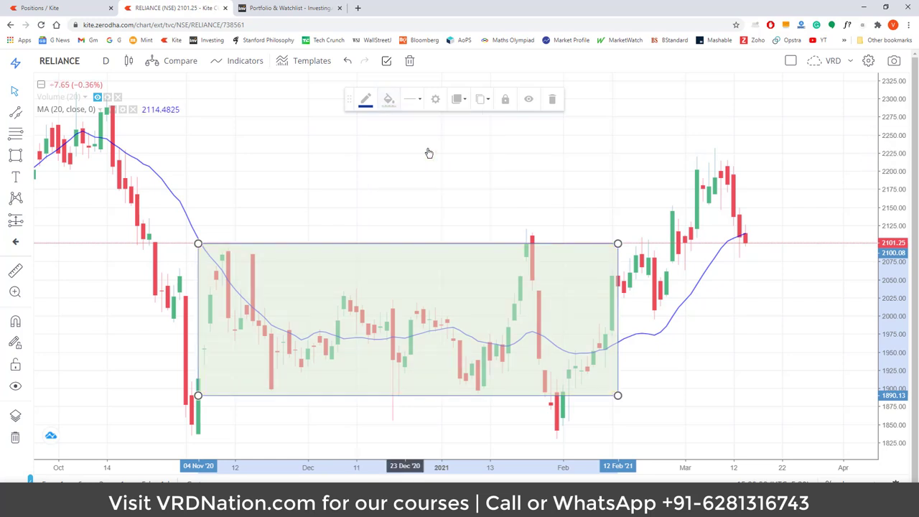
# Step: Lower the rectangle's upper edge and move the rectangle to span 06 Nov '20 to 16 Feb '21, between about 2019 and 1922
pyautogui.moveTo(617, 244); pyautogui.dragTo(618, 327)
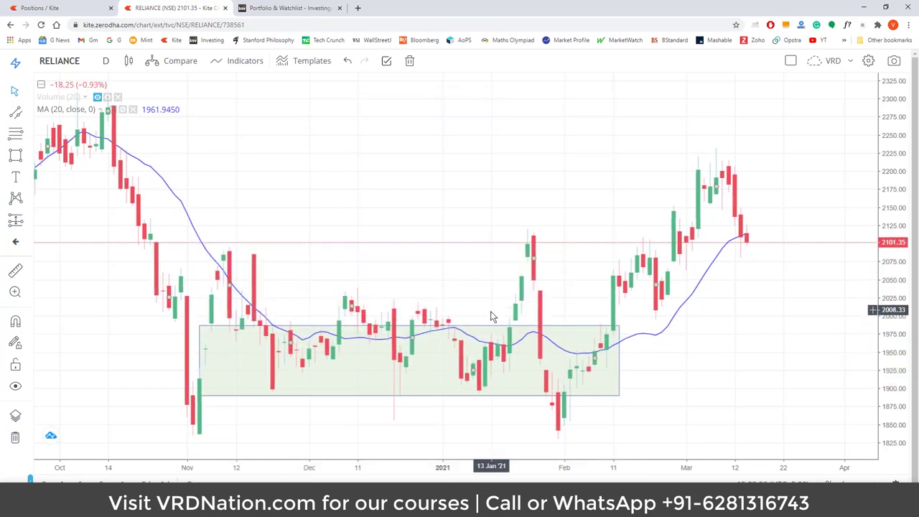
pyautogui.click(427, 330)
pyautogui.moveTo(426, 330); pyautogui.dragTo(440, 301)
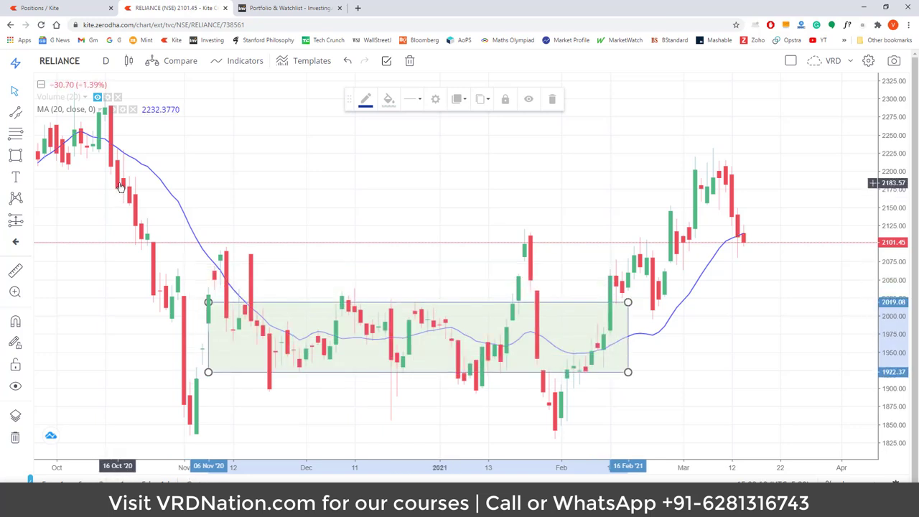
pyautogui.click(19, 159)
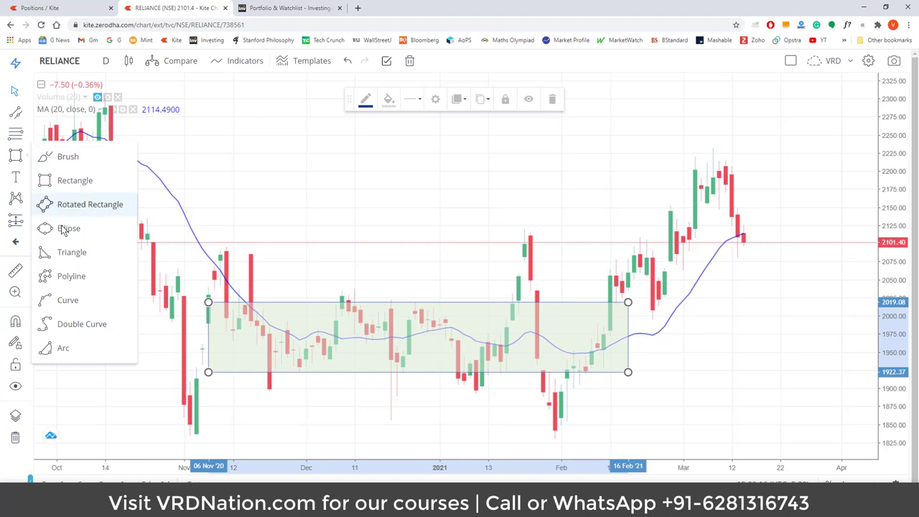
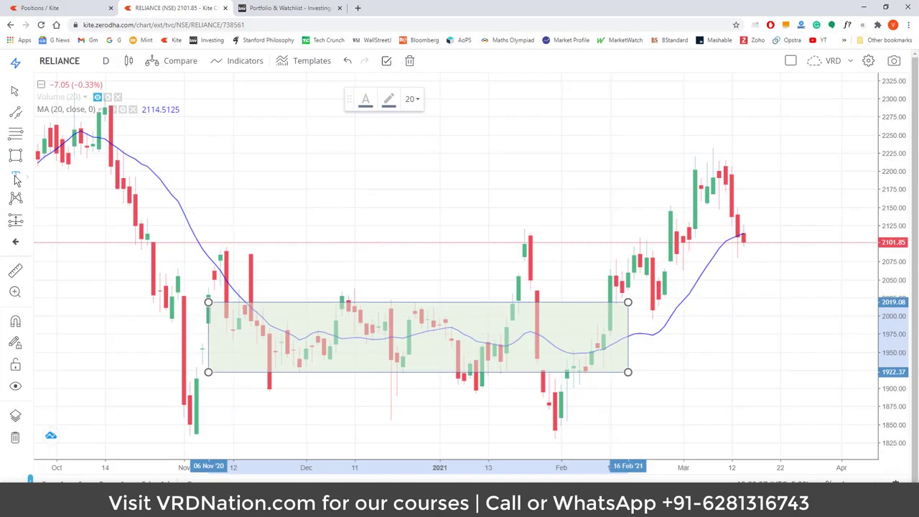
# Step: Place a Text drawing with the default wording "Text" on the chart at 17 Nov '20, near 2160
pyautogui.click(16, 179)
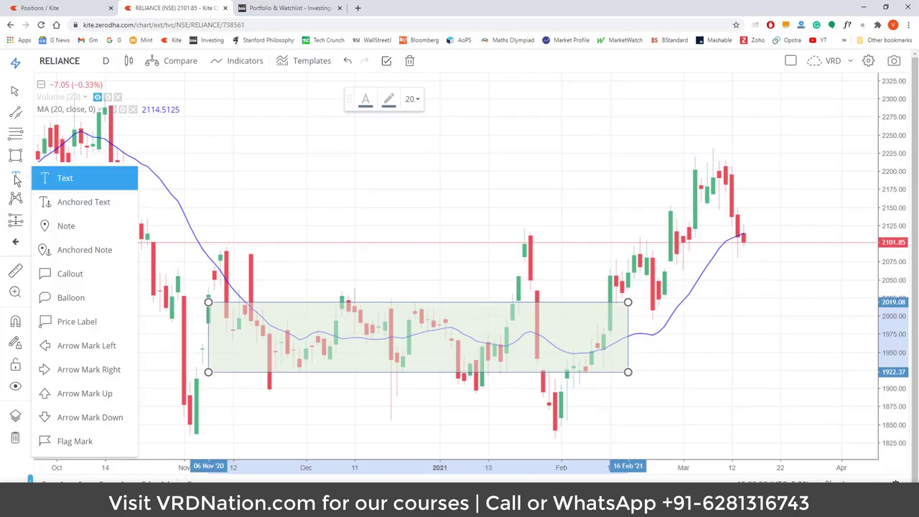
pyautogui.click(53, 179)
pyautogui.click(252, 204)
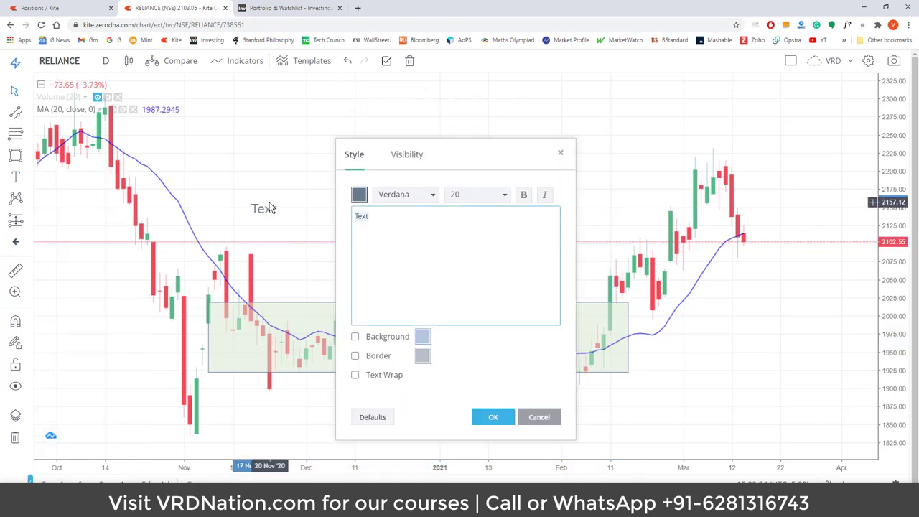
pyautogui.click(492, 416)
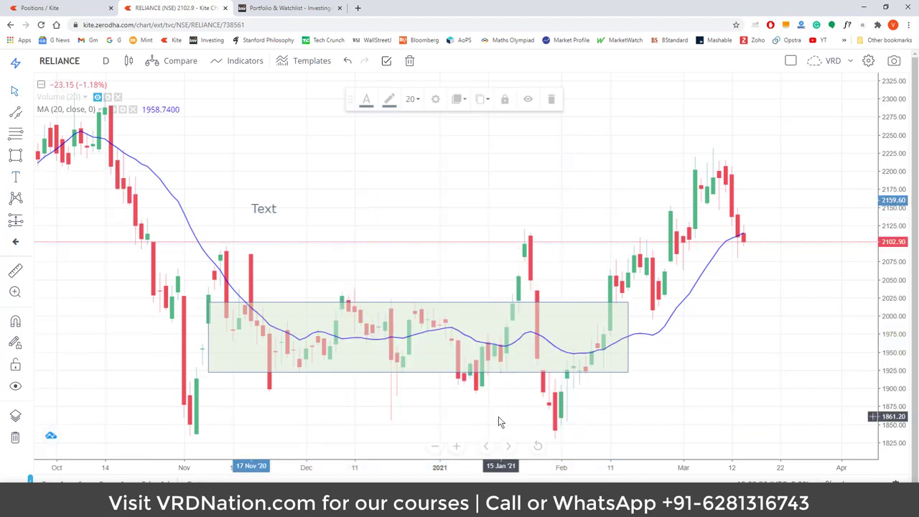
# Step: Add an Anchored Text drawing reading "Anchored Text" to the chart
pyautogui.click(21, 185)
pyautogui.click(83, 202)
pyautogui.click(415, 239)
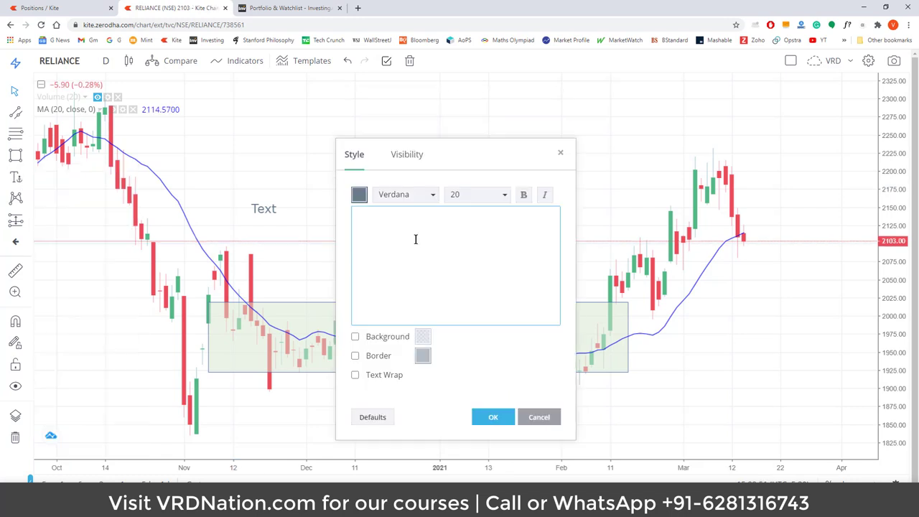
pyautogui.write('Anchored')
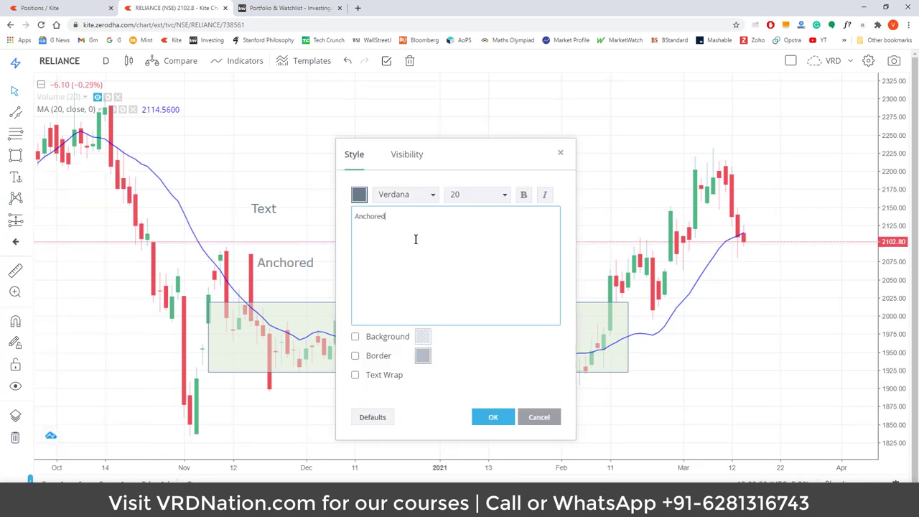
pyautogui.write(' Text')
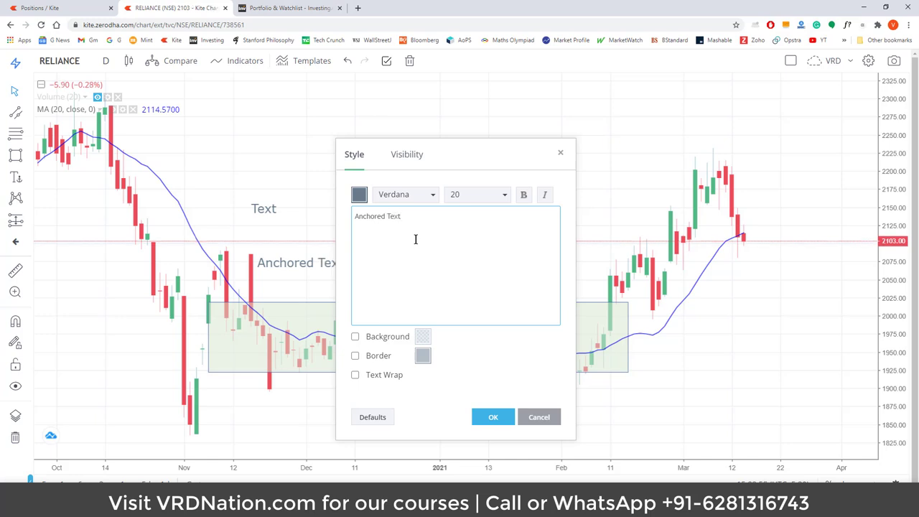
pyautogui.click(494, 418)
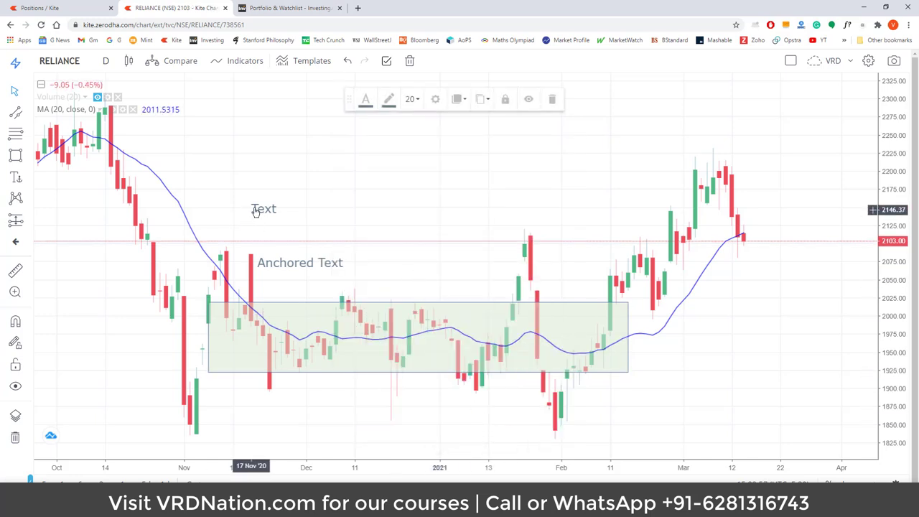
# Step: Compare how the plain and anchored texts behave at different chart scales, and remove all drawings
pyautogui.scroll(-2, 345, 291)
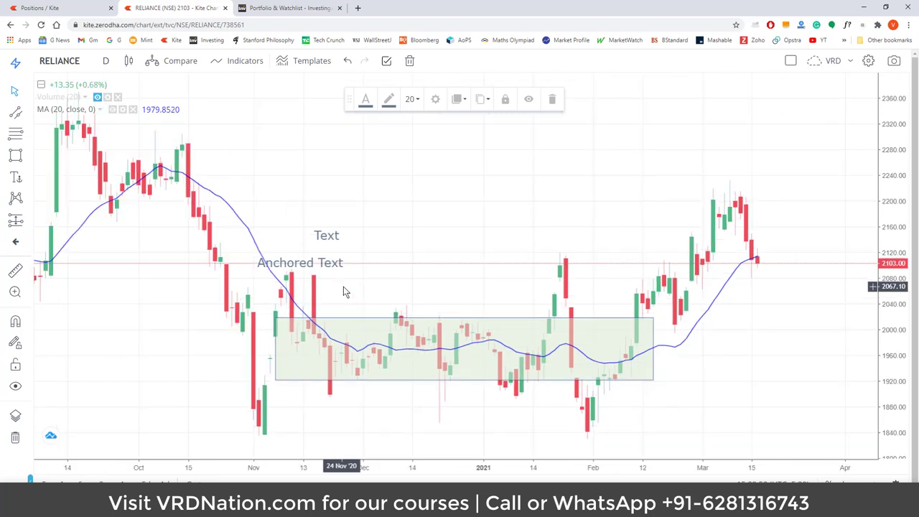
pyautogui.scroll(-1, 345, 290)
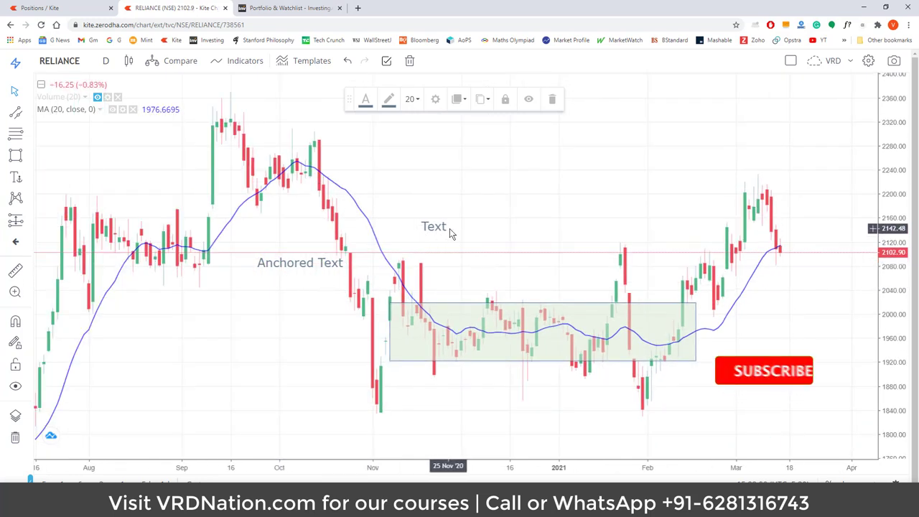
pyautogui.scroll(-2, 441, 273)
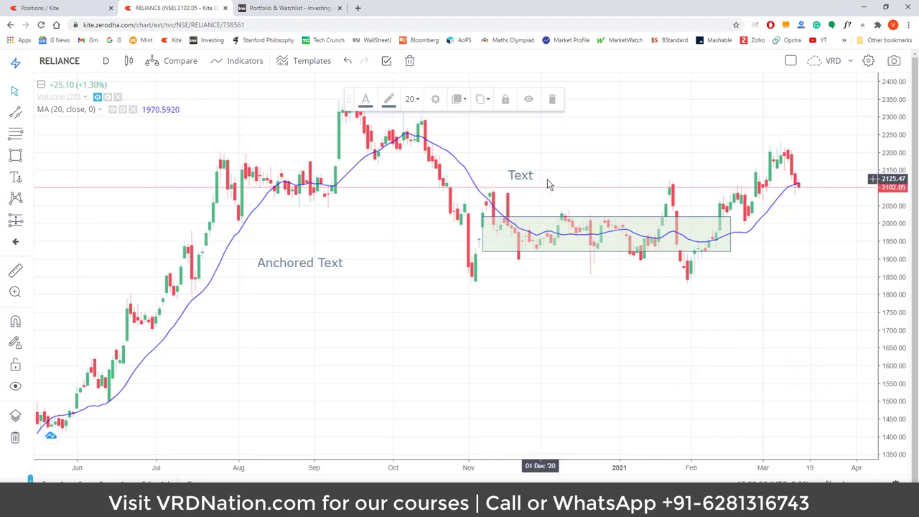
pyautogui.scroll(3, 469, 343)
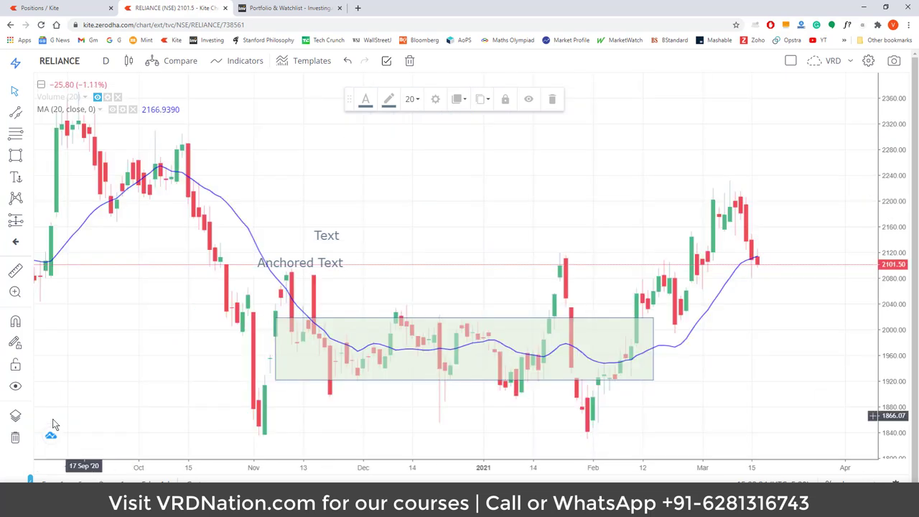
pyautogui.click(16, 437)
# Step: Add a Note reading "Note" and move its pin to the candle of 03 Mar '21, near 2207
pyautogui.click(16, 178)
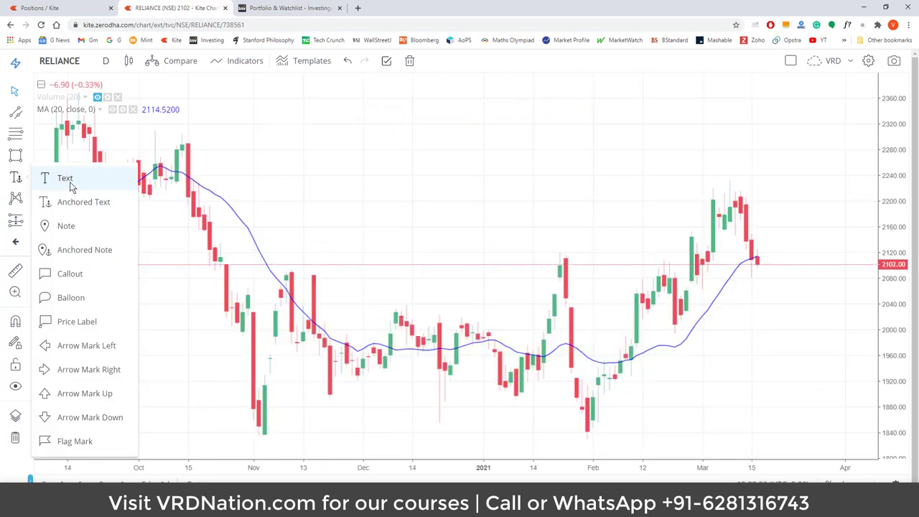
pyautogui.click(66, 226)
pyautogui.click(314, 211)
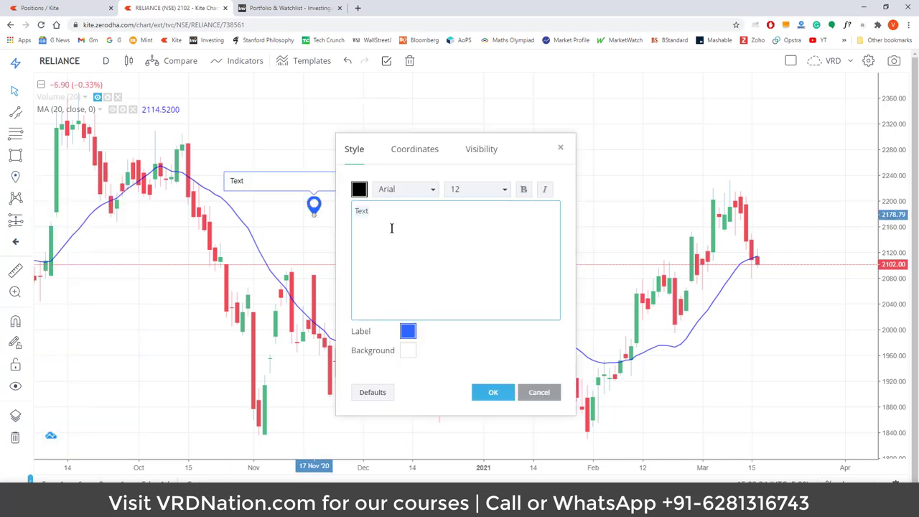
pyautogui.write('Note')
pyautogui.click(493, 392)
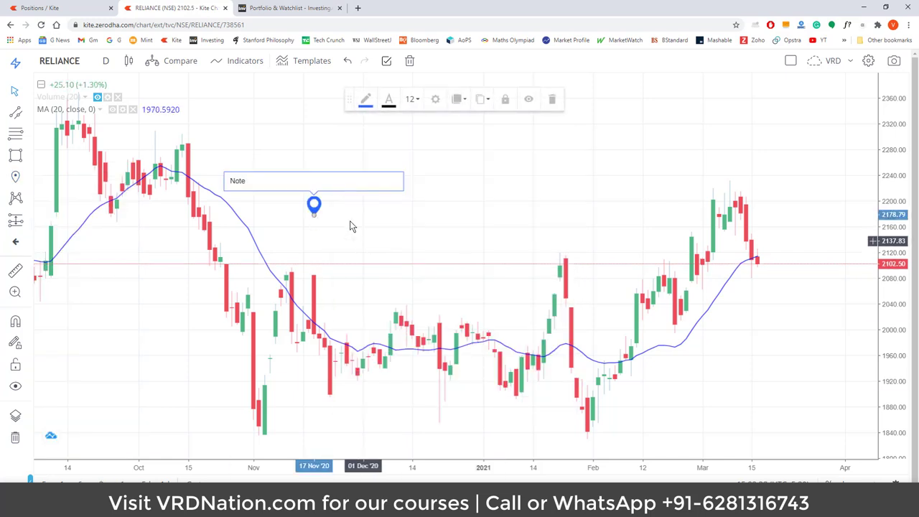
pyautogui.moveTo(314, 208)
pyautogui.mouseDown()
pyautogui.moveTo(616, 235)
pyautogui.moveTo(722, 195)
pyautogui.moveTo(732, 180)
pyautogui.mouseUp()
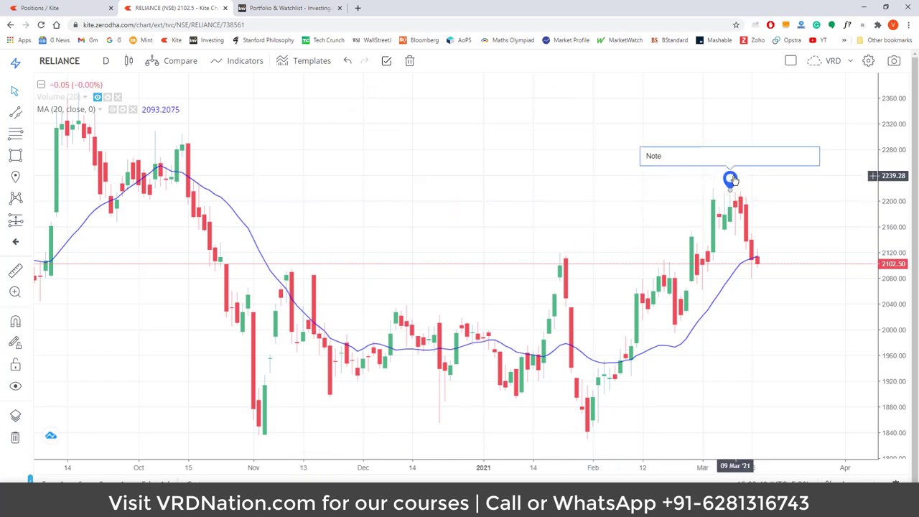
# Step: Place Price Labels at about 2099.68 in mid-November 2020 and at about 2213.22 on 02 Nov '20
pyautogui.click(20, 177)
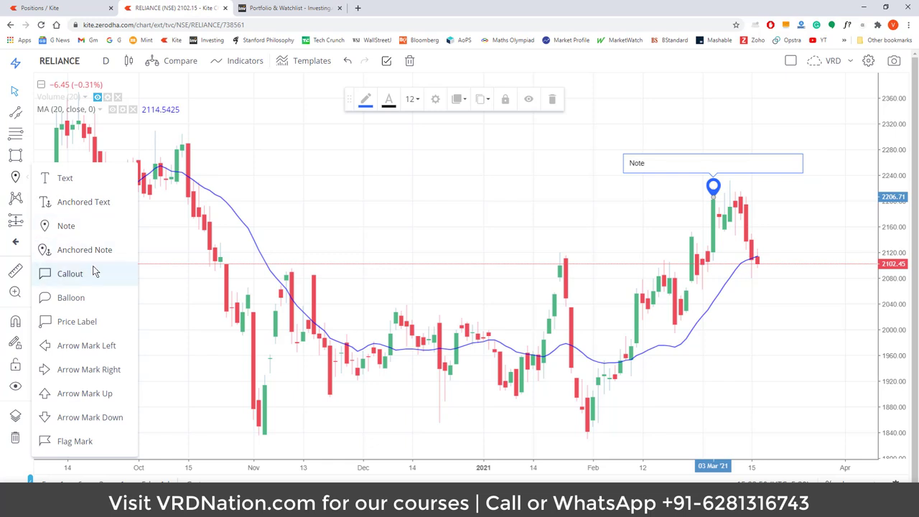
pyautogui.click(77, 322)
pyautogui.click(338, 265)
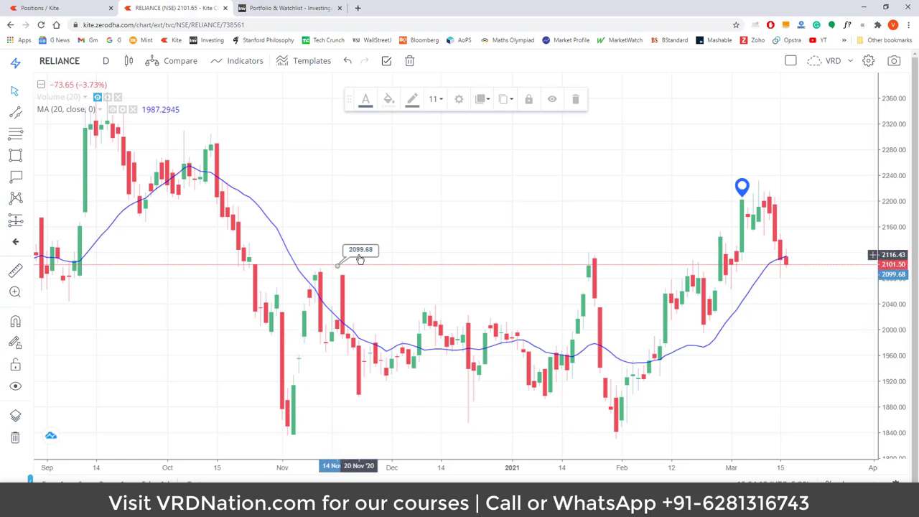
pyautogui.click(282, 192)
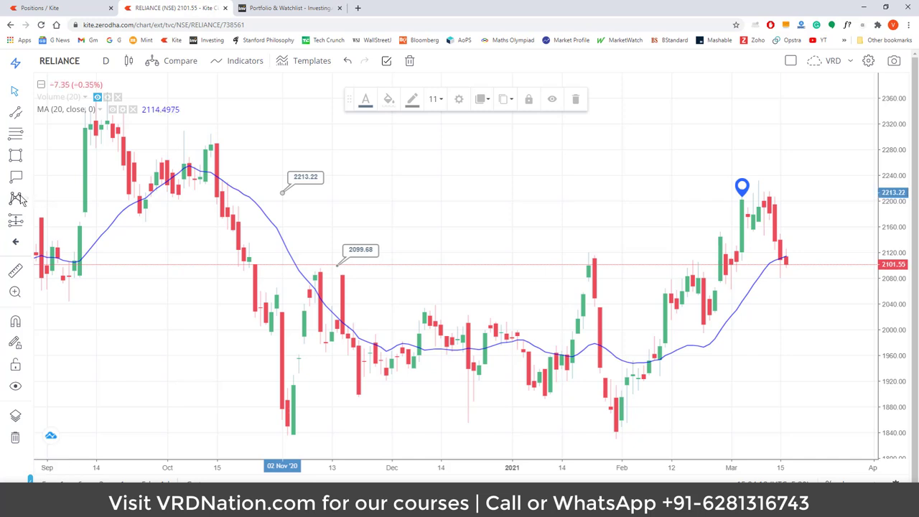
pyautogui.click(19, 199)
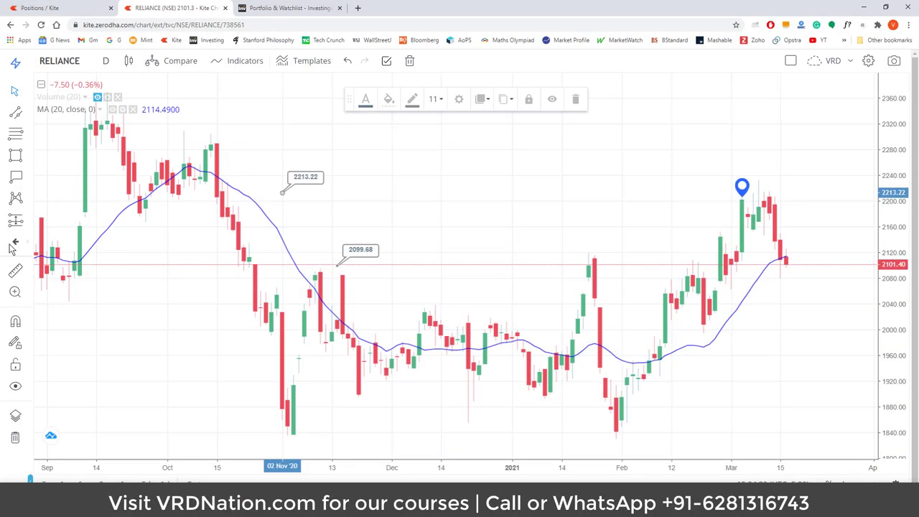
# Step: Place a down-arrow icon on the chart and move it above the late-January 2021 peak, at 25 Jan '21 near 2158
pyautogui.click(13, 244)
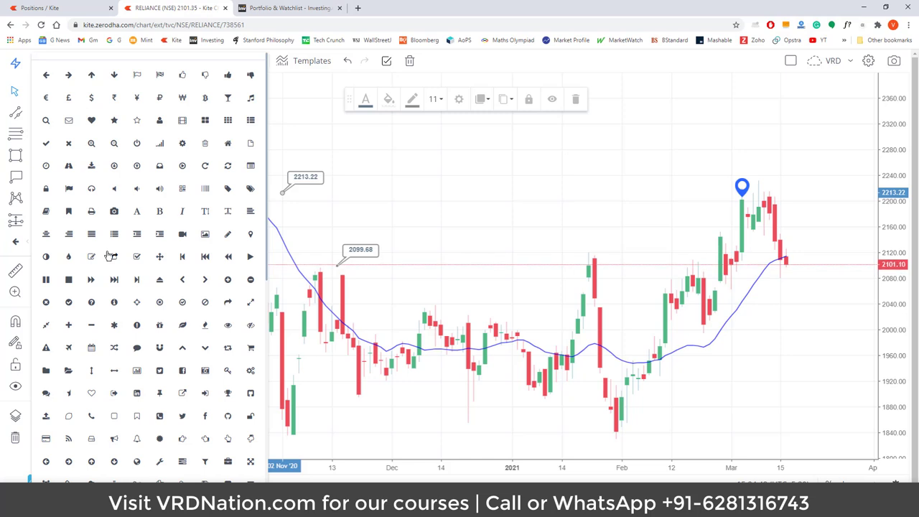
pyautogui.click(112, 76)
pyautogui.click(414, 294)
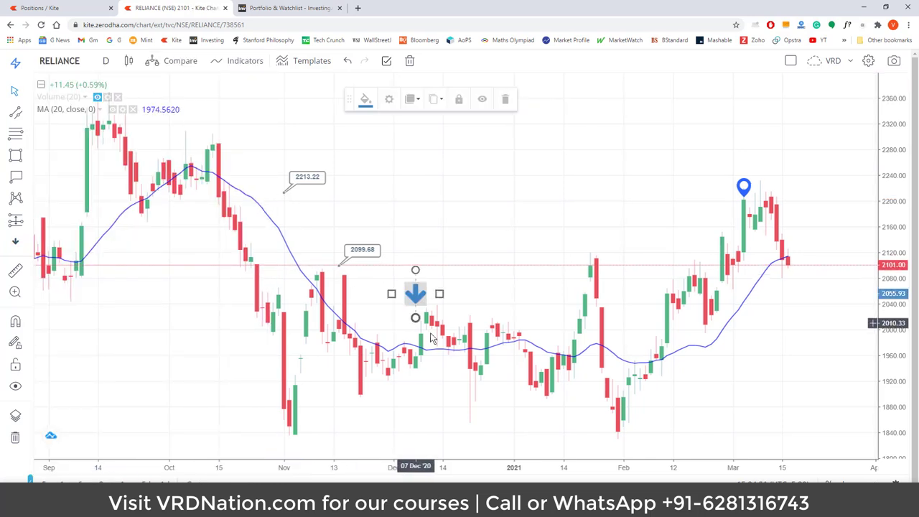
pyautogui.moveTo(415, 294)
pyautogui.mouseDown()
pyautogui.moveTo(563, 224)
pyautogui.moveTo(604, 228)
pyautogui.mouseUp()
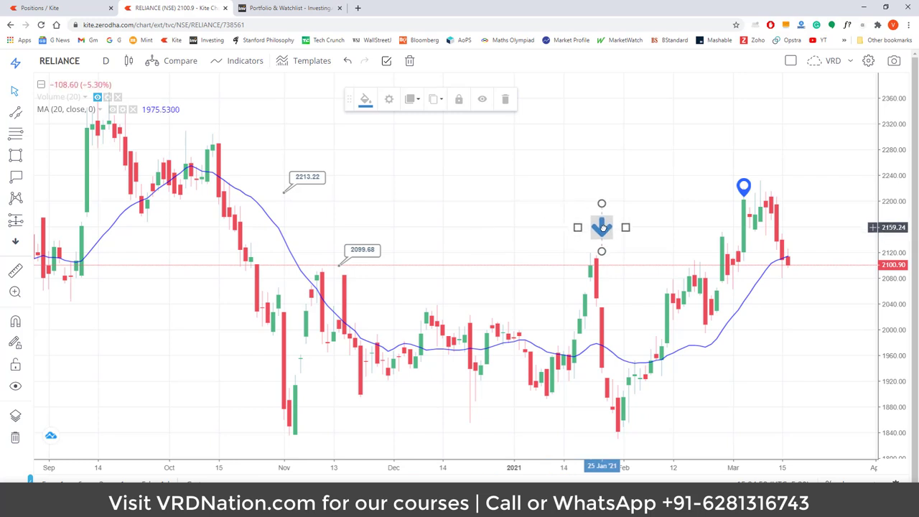
# Step: Change the down-arrow icon's colour to red and deselect it
pyautogui.click(364, 101)
pyautogui.click(374, 135)
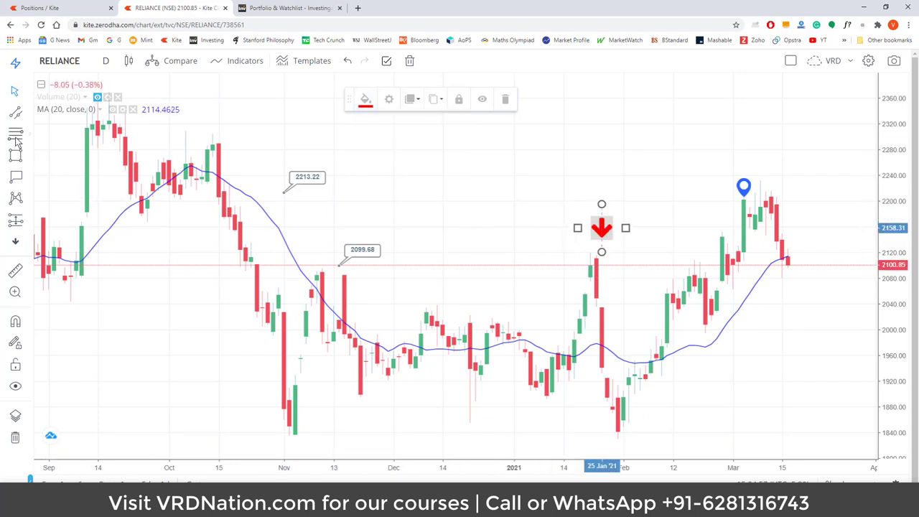
pyautogui.click(542, 217)
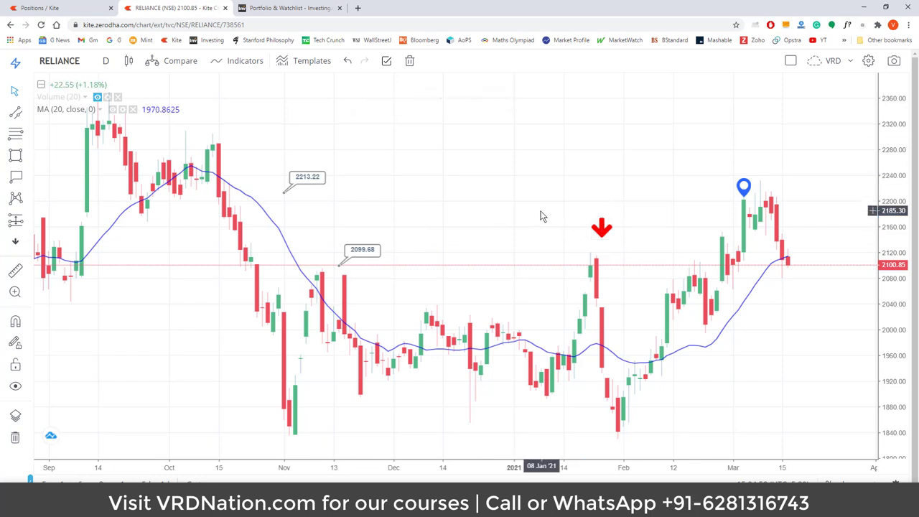
# Step: Look through the whole collection of icons available for placing on the chart
pyautogui.click(19, 243)
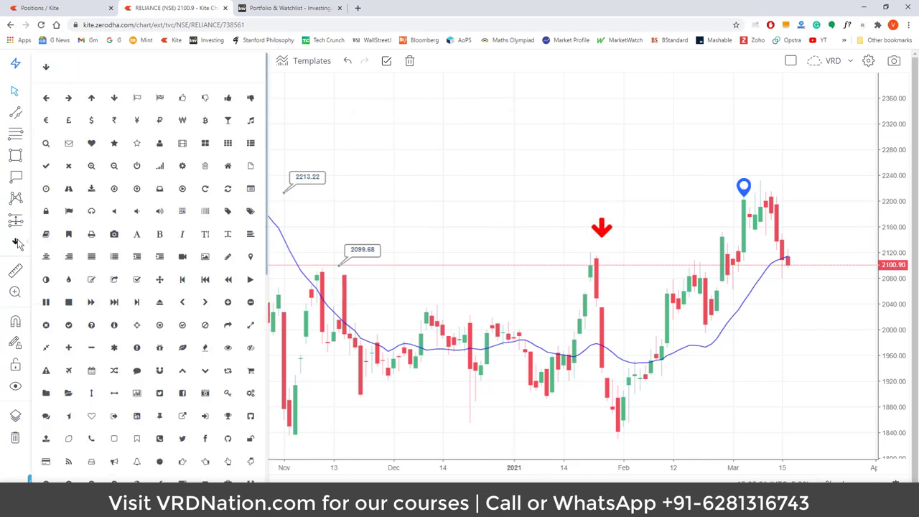
pyautogui.scroll(-3, 166, 339)
pyautogui.scroll(-3, 166, 339)
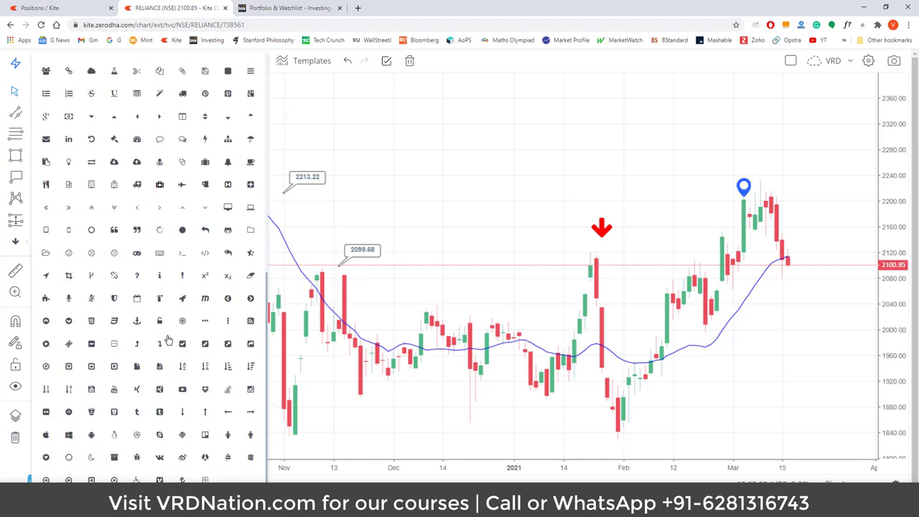
pyautogui.scroll(6, 167, 340)
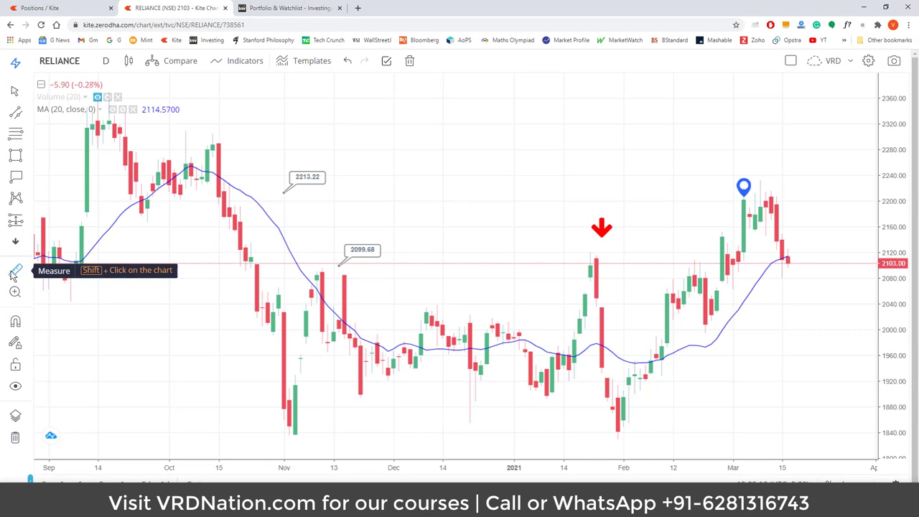
# Step: Measure the price and time range from late October 2020 at about 2025 up to 17 Nov '20 at about 2159
pyautogui.click(252, 313)
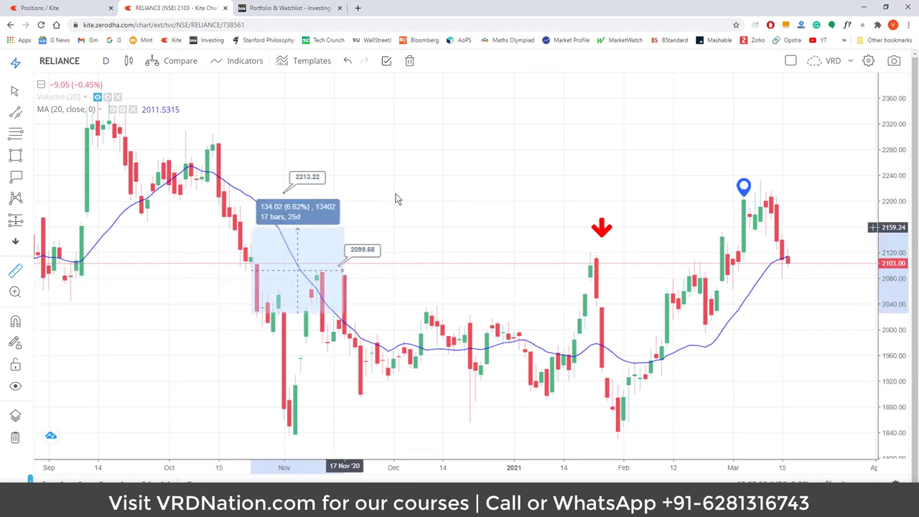
pyautogui.click(563, 122)
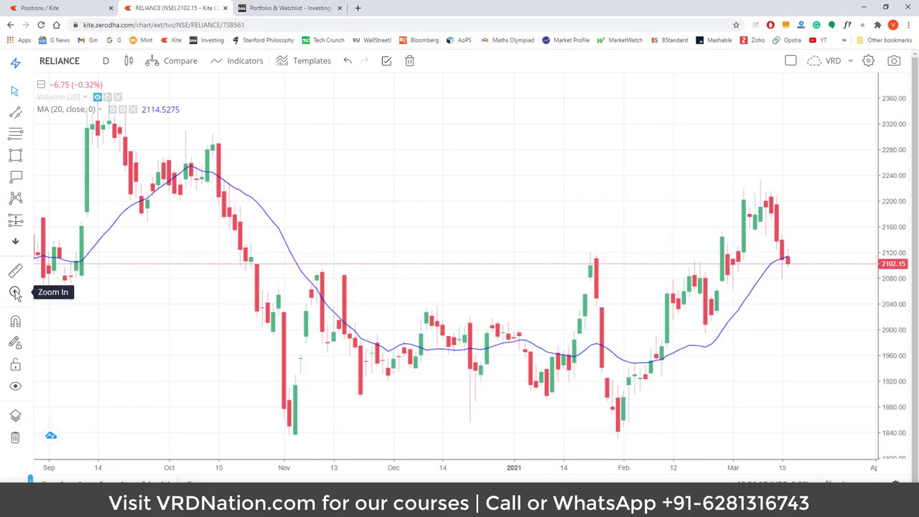
# Step: Zoom in on the candles from 6 Oct '20 to early November 2020 with the Zoom In tool, and zoom back out
pyautogui.click(15, 293)
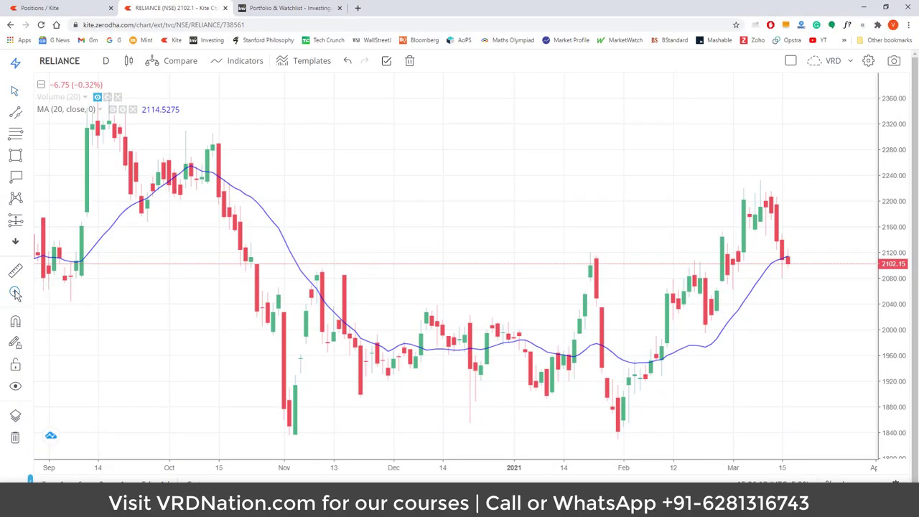
pyautogui.moveTo(178, 269); pyautogui.dragTo(287, 271)
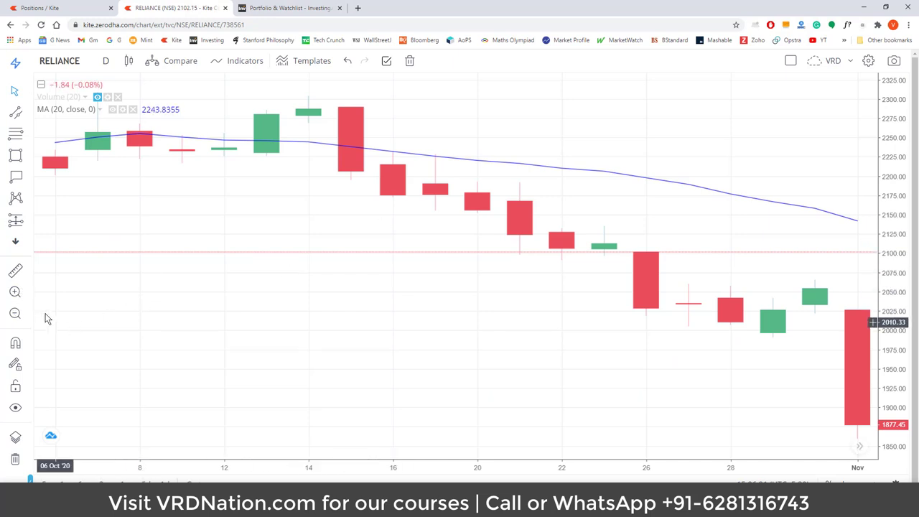
pyautogui.click(15, 313)
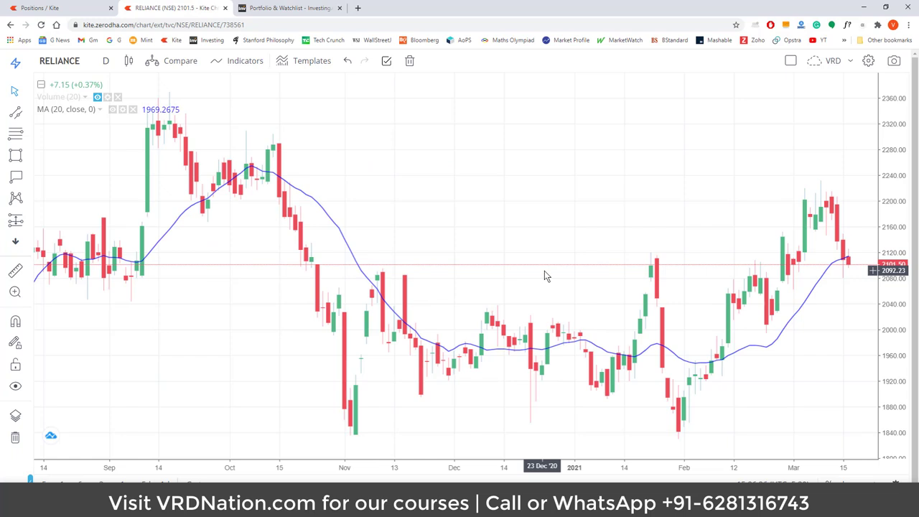
# Step: Turn on Magnet Mode and place a horizontal line snapped to the late-January 2021 low candle at 1840.53
pyautogui.click(16, 323)
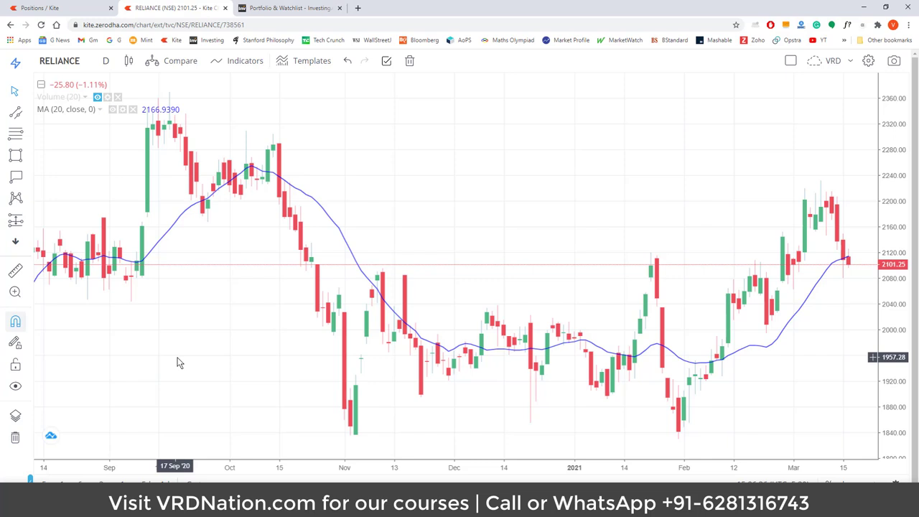
pyautogui.click(14, 114)
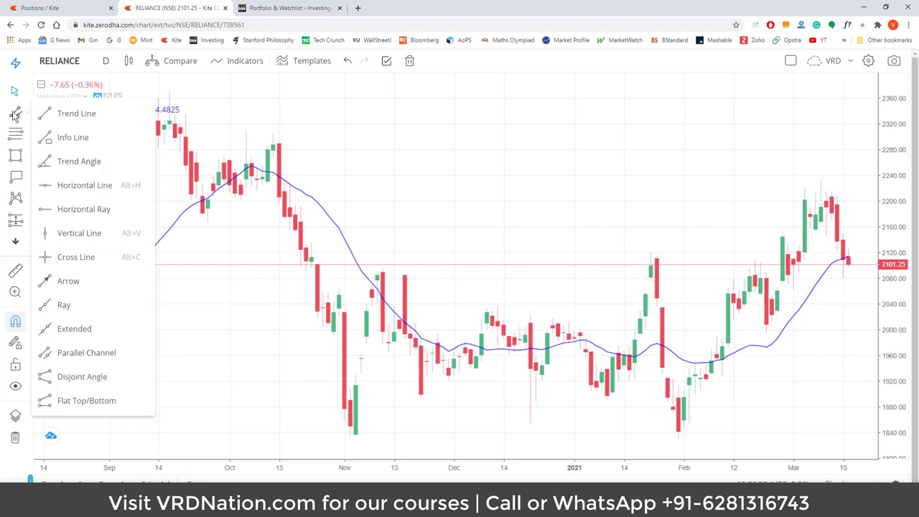
pyautogui.click(95, 186)
pyautogui.click(456, 401)
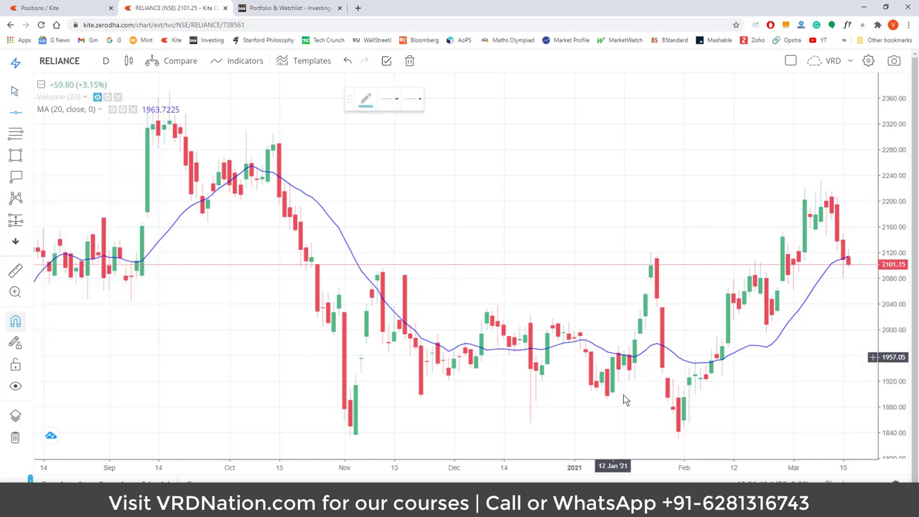
pyautogui.moveTo(669, 402); pyautogui.dragTo(665, 432)
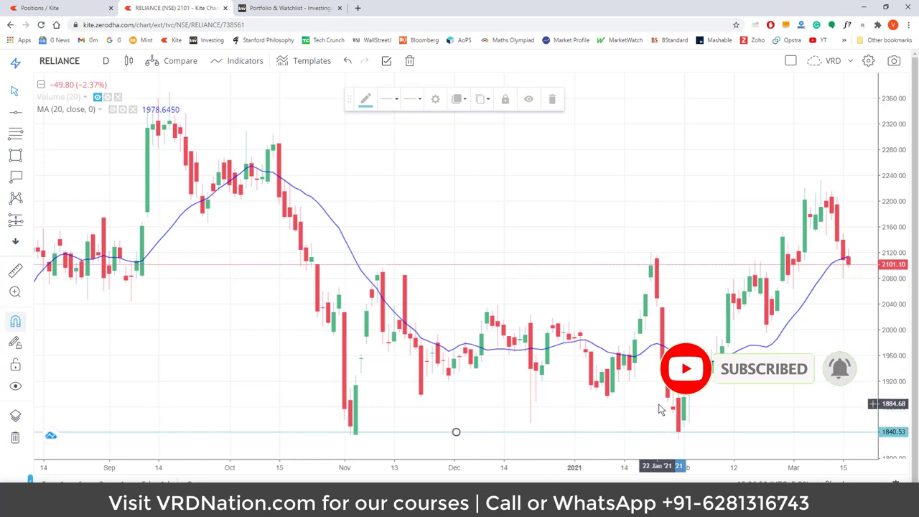
# Step: Lock all drawings on the chart, keeping Magnet Mode on
pyautogui.click(12, 323)
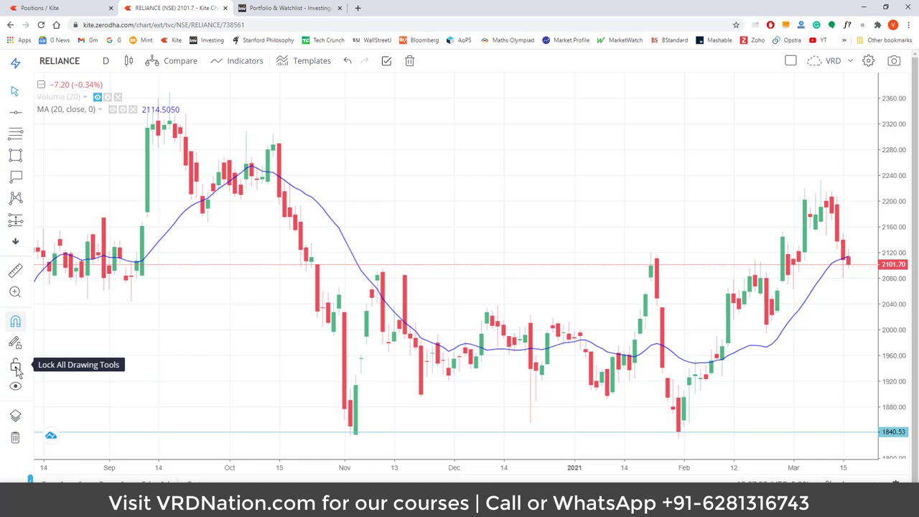
pyautogui.click(16, 367)
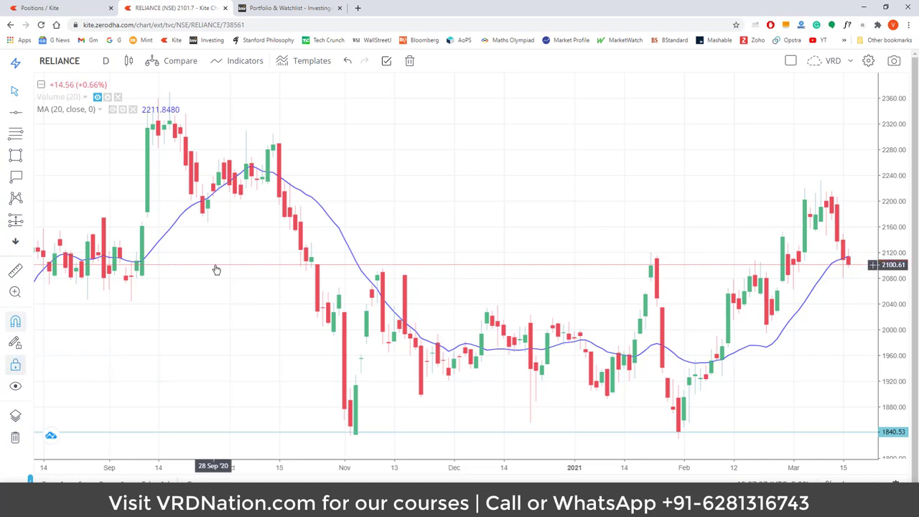